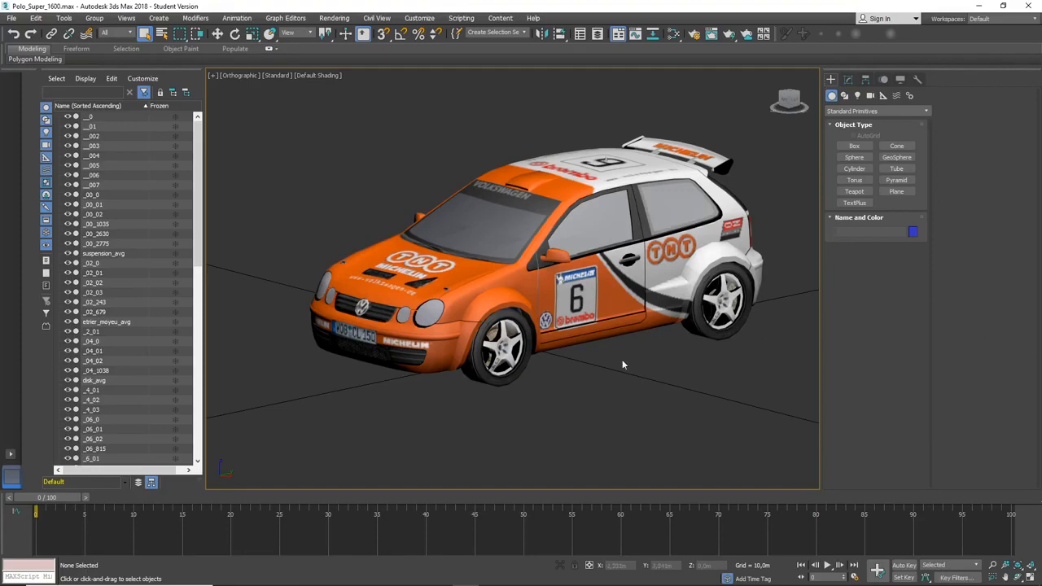
Isolate the front wheel assembly with the tyre, rim, disk_avg, etrier_moyeu_avg and suspension_avg selected together.
{"action": "left_click", "coordinate": [488, 372]}
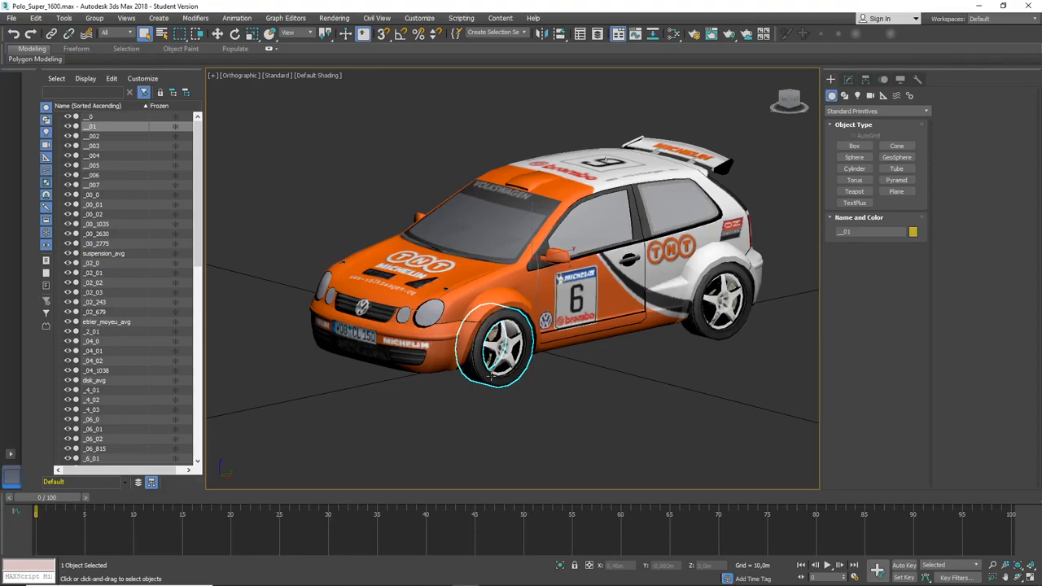
{"action": "scroll", "coordinate": [491, 376], "scroll_direction": "up", "scroll_amount": 4}
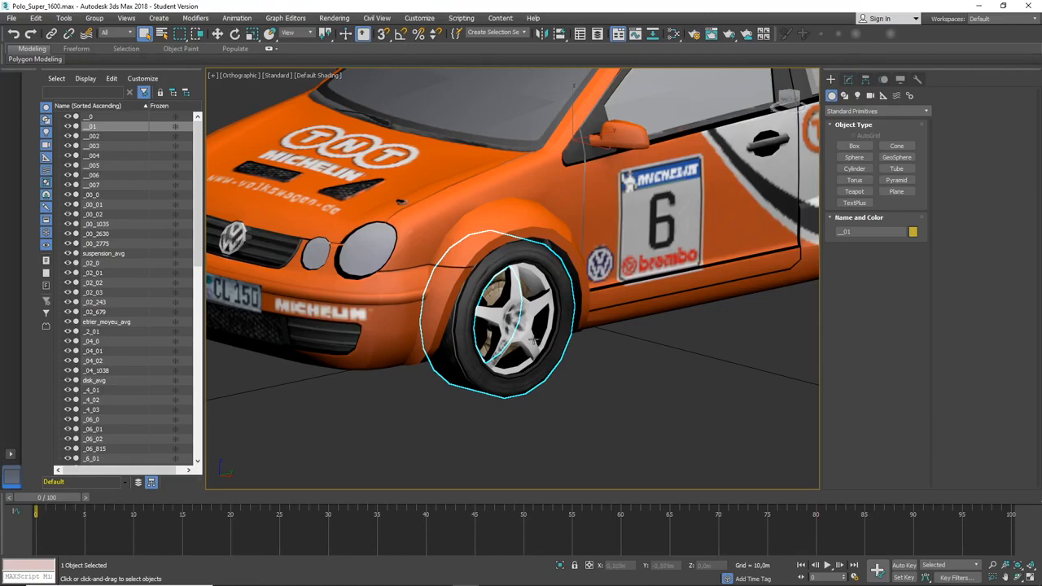
{"action": "left_click", "coordinate": [534, 340], "text": "ctrl"}
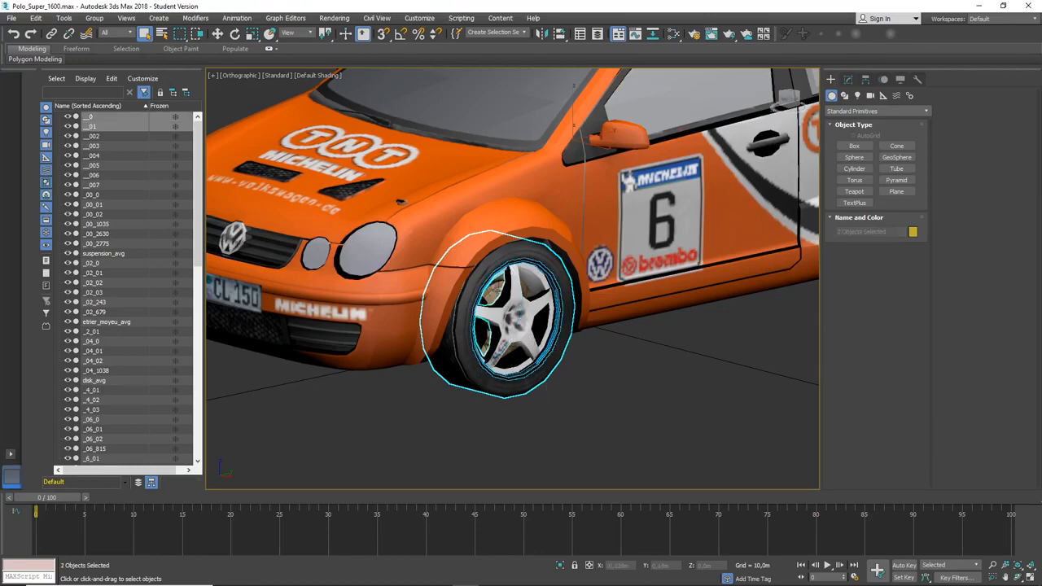
{"action": "left_click", "coordinate": [482, 329], "text": "ctrl"}
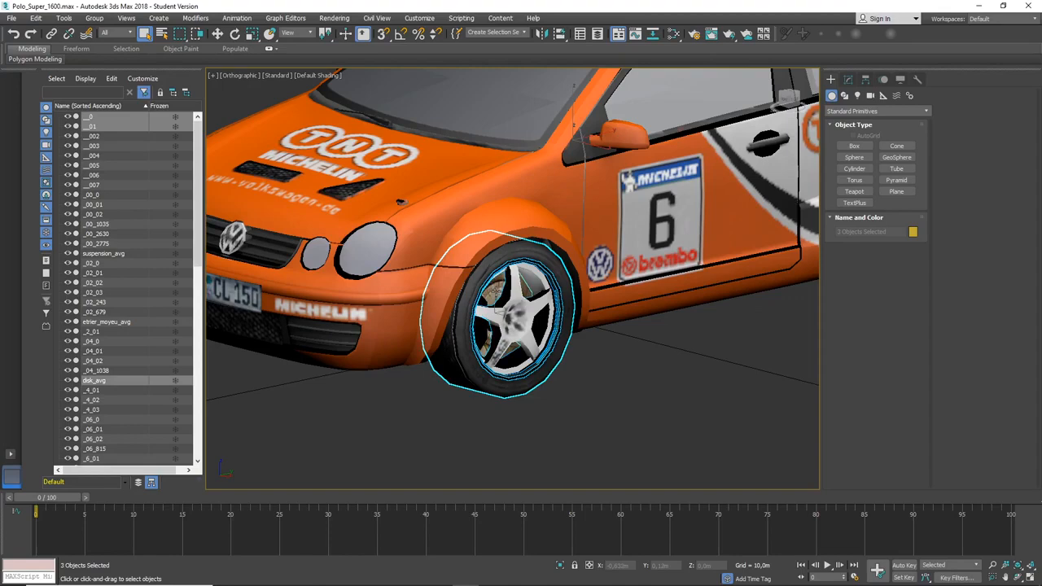
{"action": "left_click", "coordinate": [480, 329], "text": "ctrl"}
{"action": "middle_click_drag", "start_coordinate": [481, 329], "coordinate": [462, 330], "text": "alt"}
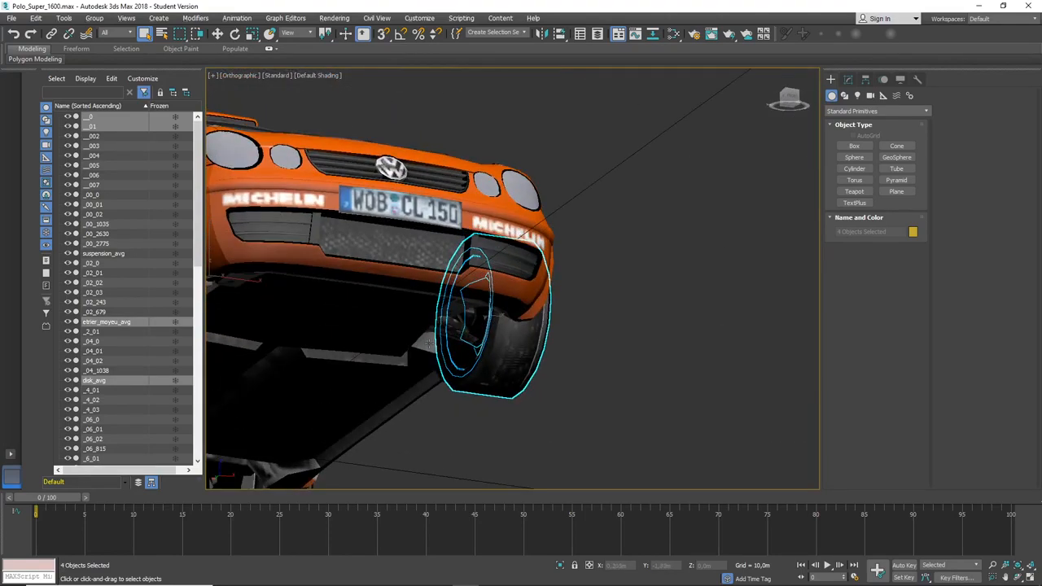
{"action": "middle_click_drag", "start_coordinate": [472, 348], "coordinate": [448, 328], "text": "alt"}
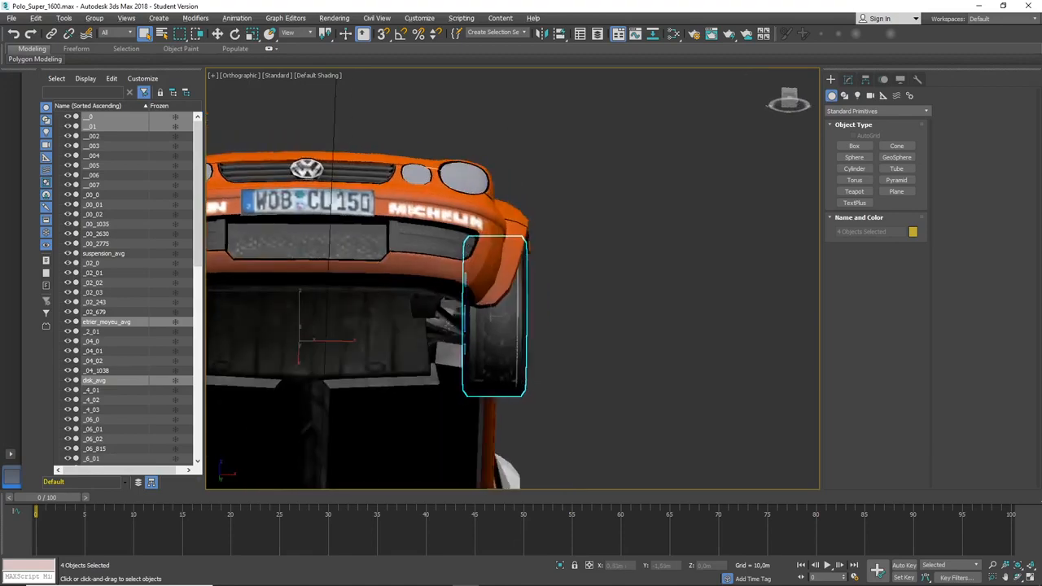
{"action": "left_click", "coordinate": [444, 318], "text": "ctrl"}
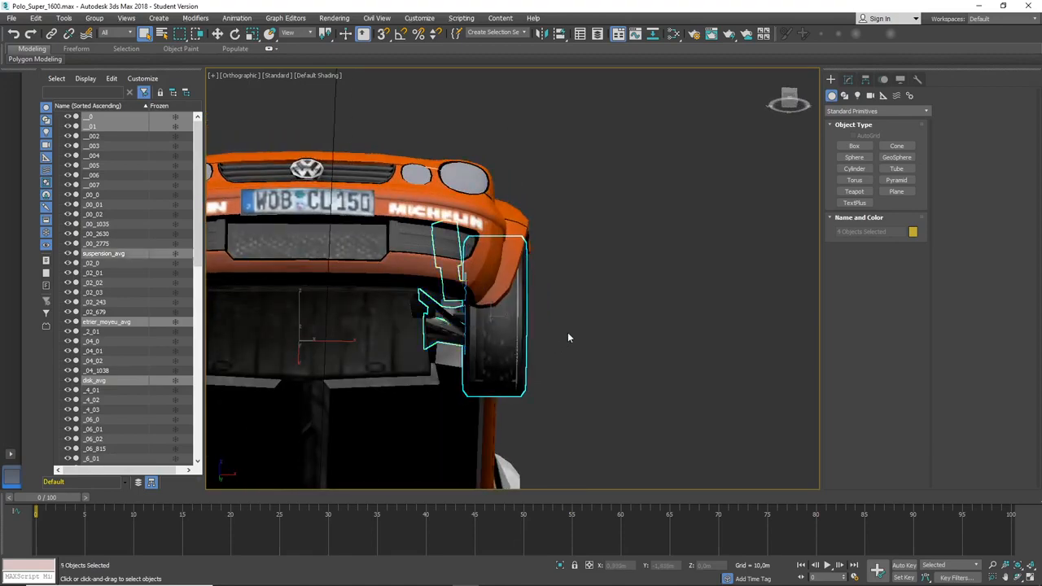
{"action": "middle_click_drag", "start_coordinate": [537, 357], "coordinate": [546, 336], "text": "alt"}
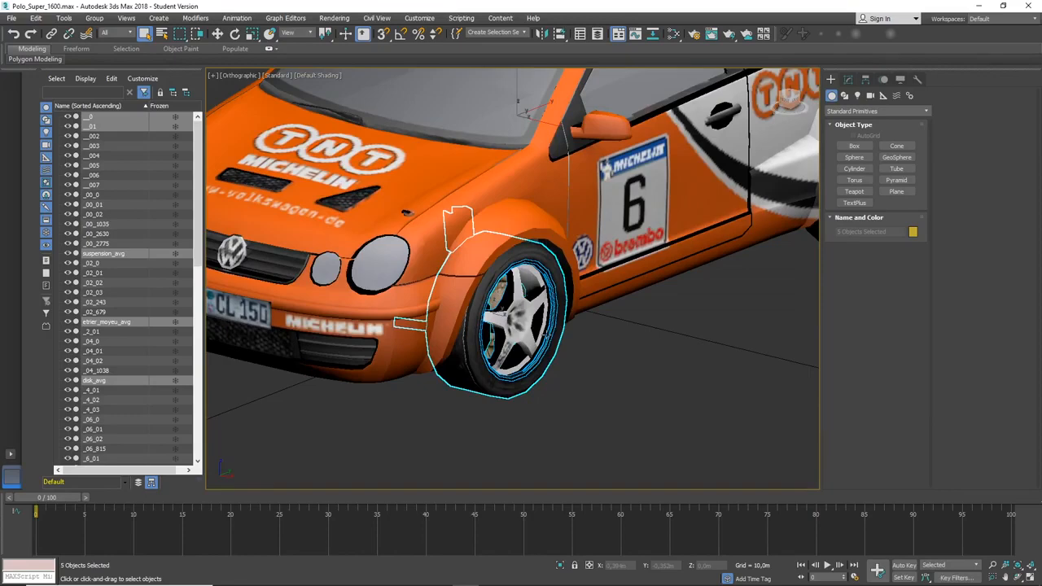
{"action": "right_click", "coordinate": [545, 337]}
{"action": "left_click", "coordinate": [566, 253]}
{"action": "right_click", "coordinate": [589, 307]}
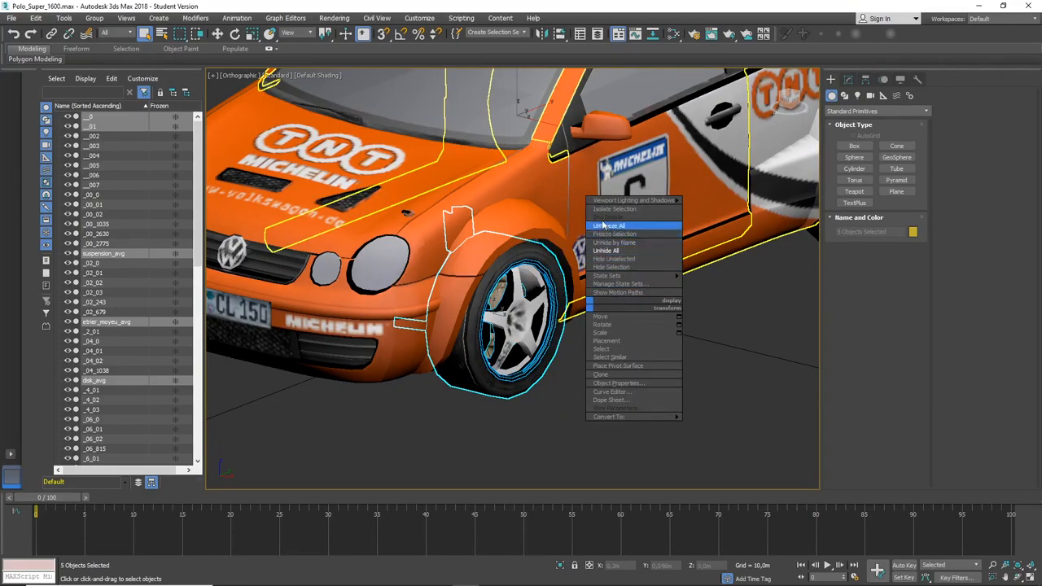
{"action": "left_click", "coordinate": [603, 214]}
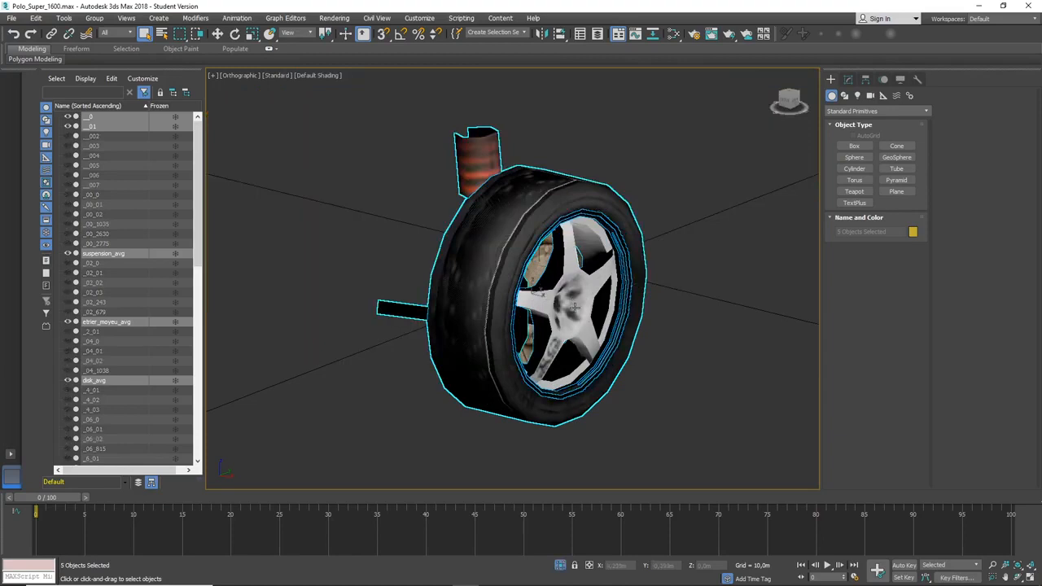
{"action": "left_click", "coordinate": [694, 384]}
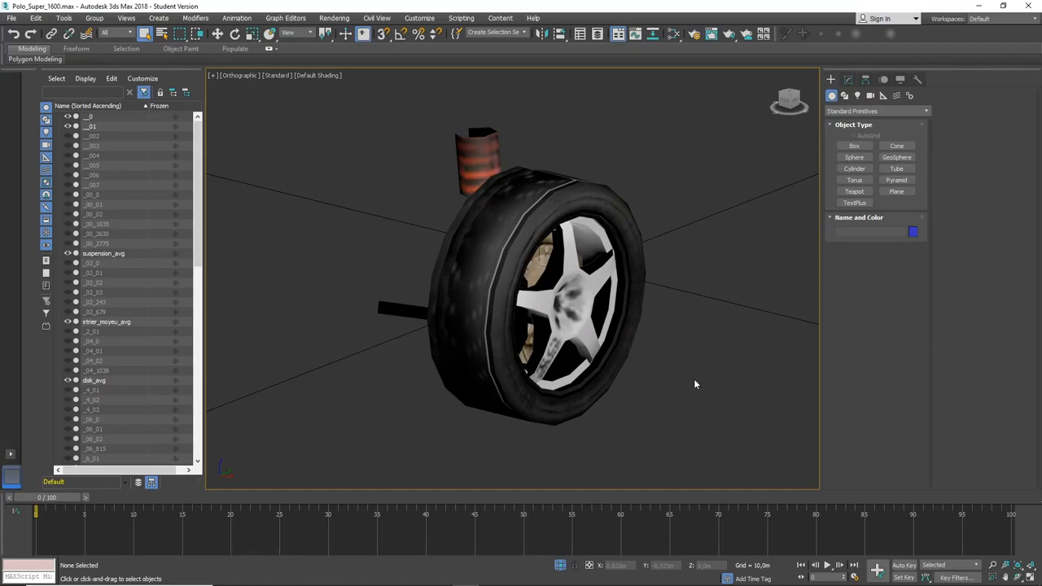
In the front view, hide the tyre, rim, brake disk and etrier_moyeu_avg, leaving only suspension_avg shown.
{"action": "left_click", "coordinate": [781, 106]}
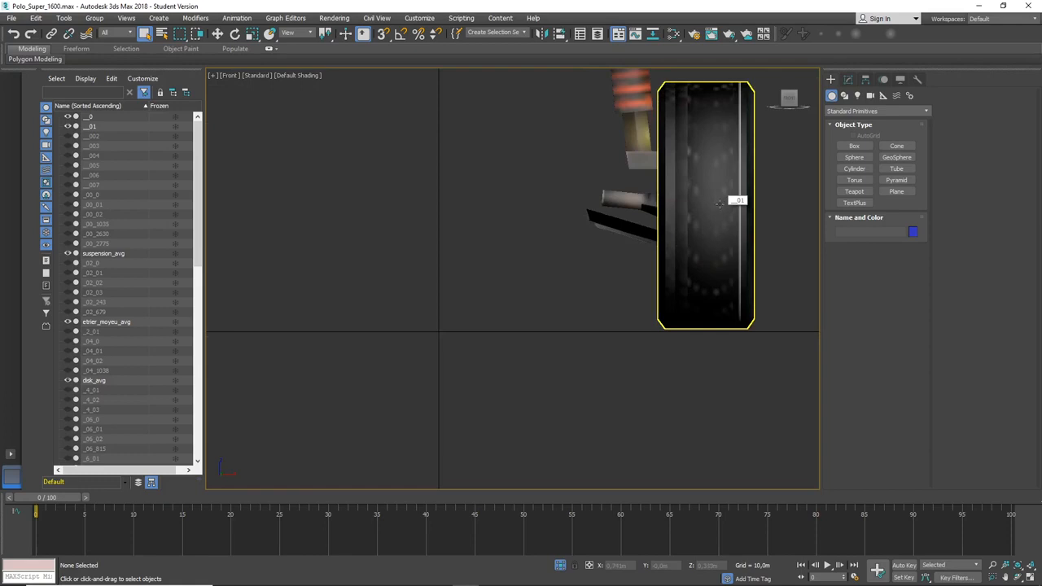
{"action": "middle_click_drag", "start_coordinate": [711, 215], "coordinate": [569, 301]}
{"action": "left_click", "coordinate": [568, 281]}
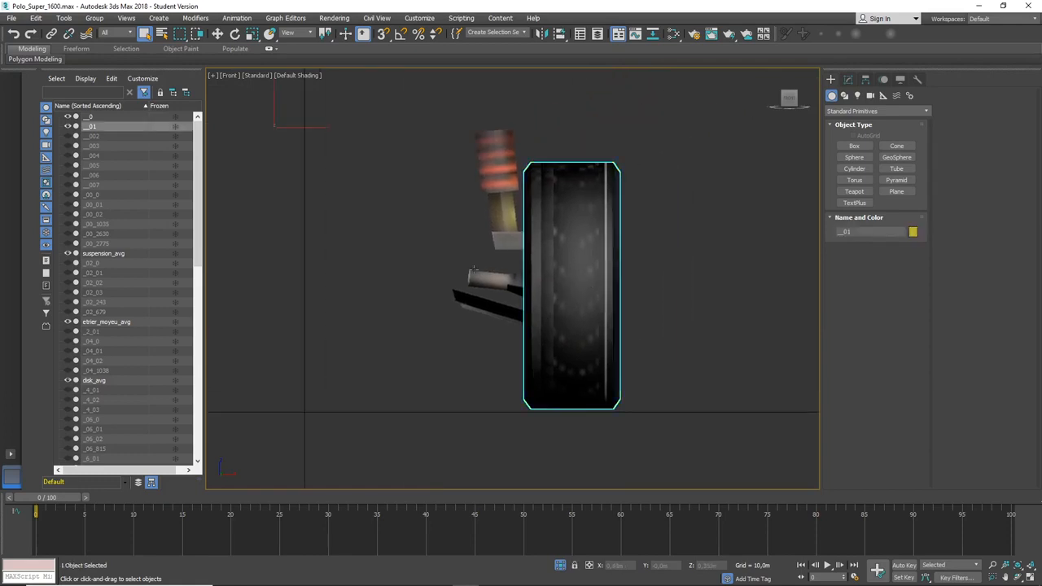
{"action": "left_click", "coordinate": [69, 127]}
{"action": "left_click", "coordinate": [570, 285]}
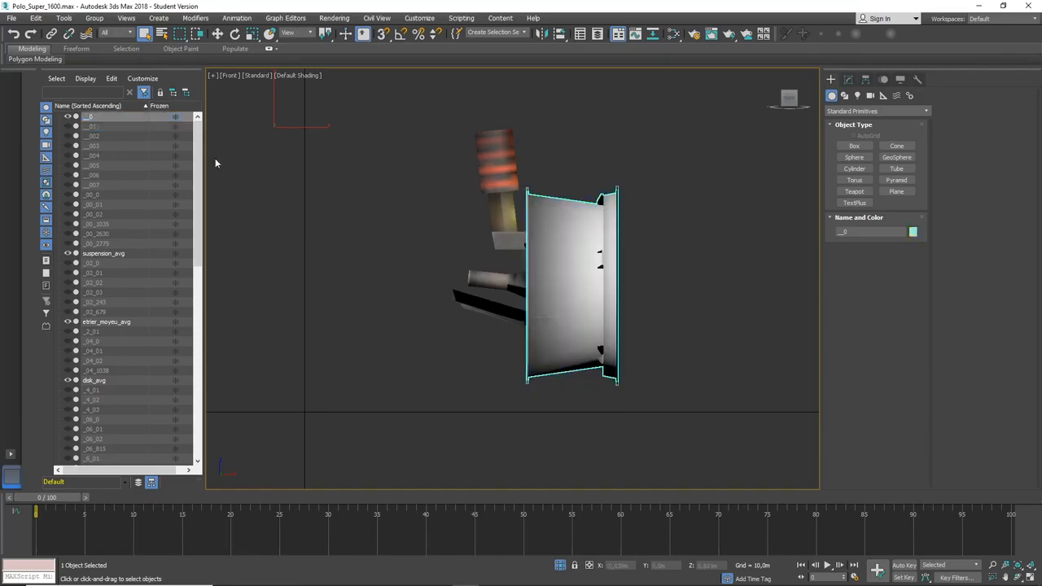
{"action": "left_click", "coordinate": [68, 117]}
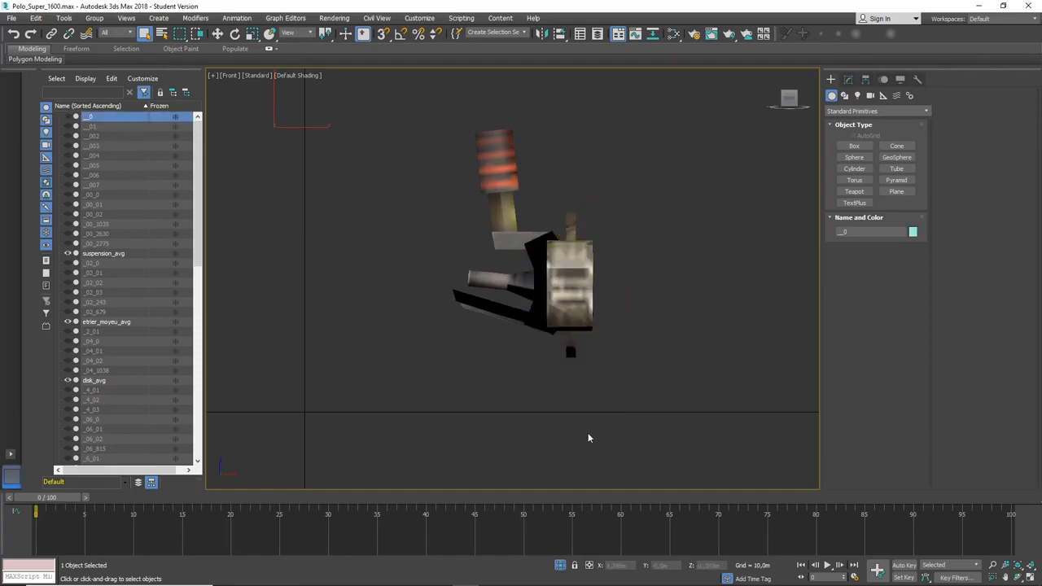
{"action": "left_click", "coordinate": [571, 222]}
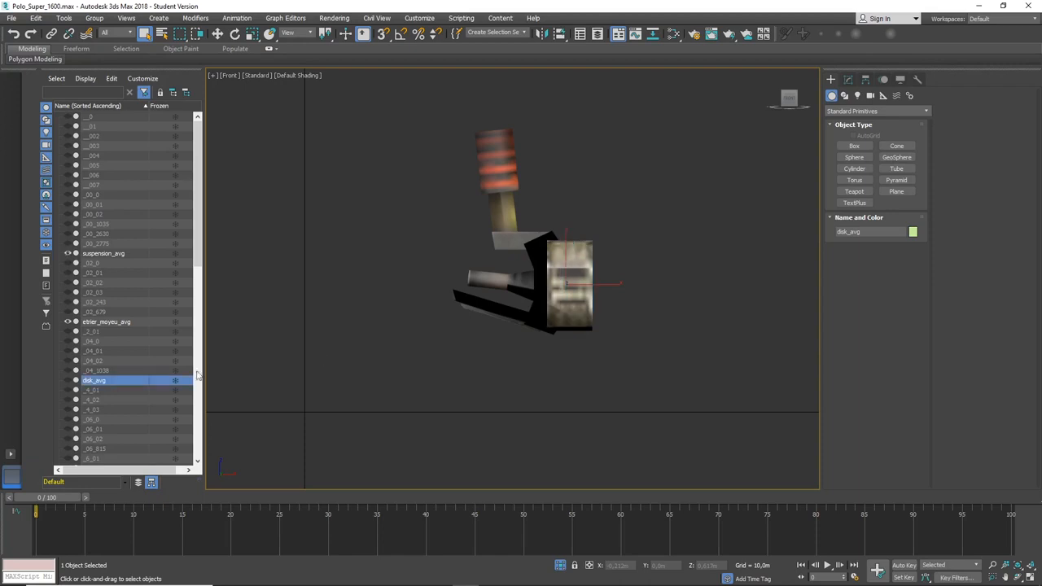
{"action": "left_click", "coordinate": [75, 322]}
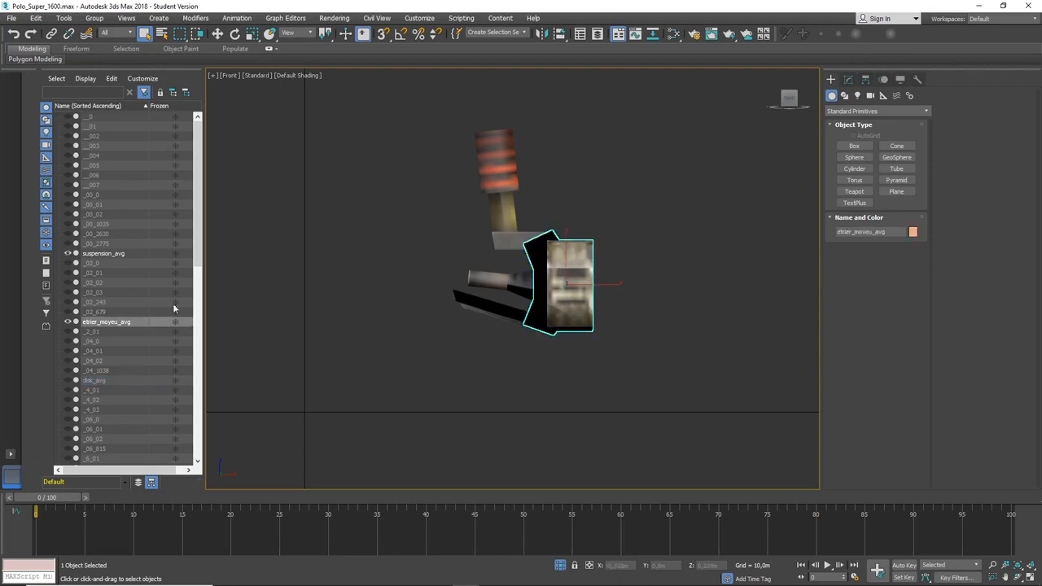
{"action": "left_click", "coordinate": [68, 323]}
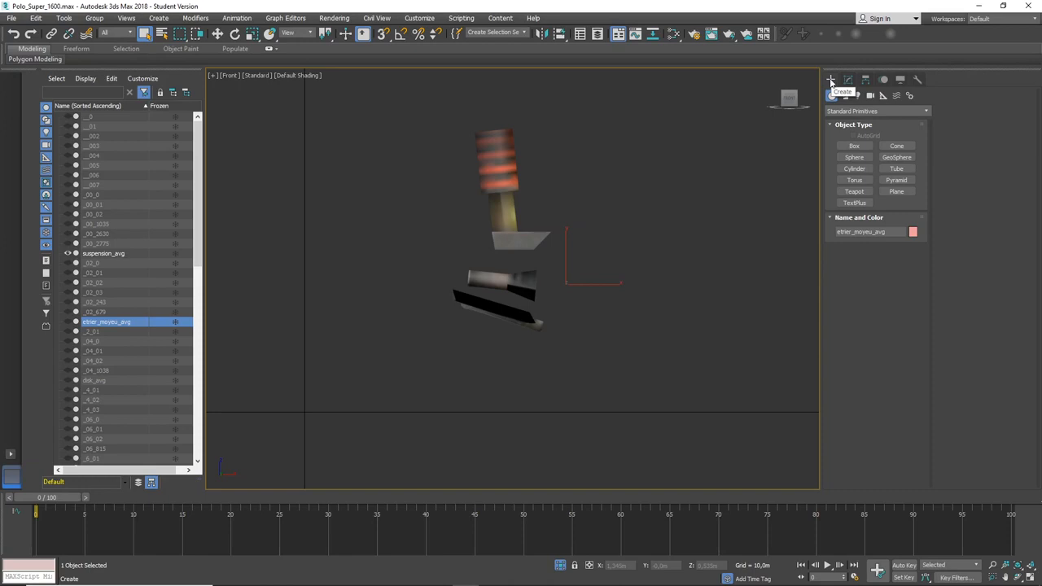
Create a Dummy helper in the front view, beside the suspension's coil spring.
{"action": "left_click", "coordinate": [884, 96]}
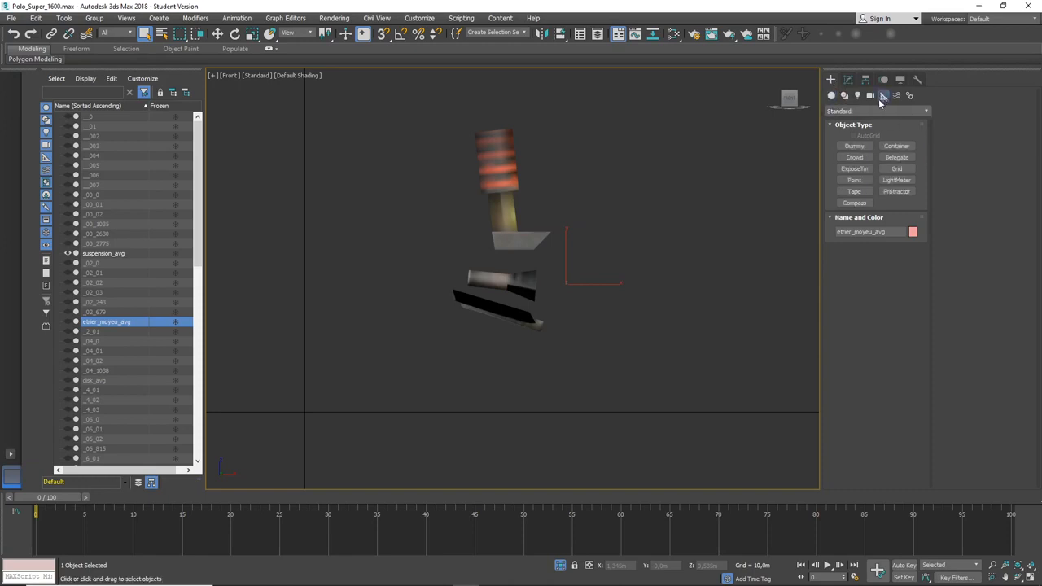
{"action": "left_click", "coordinate": [855, 145]}
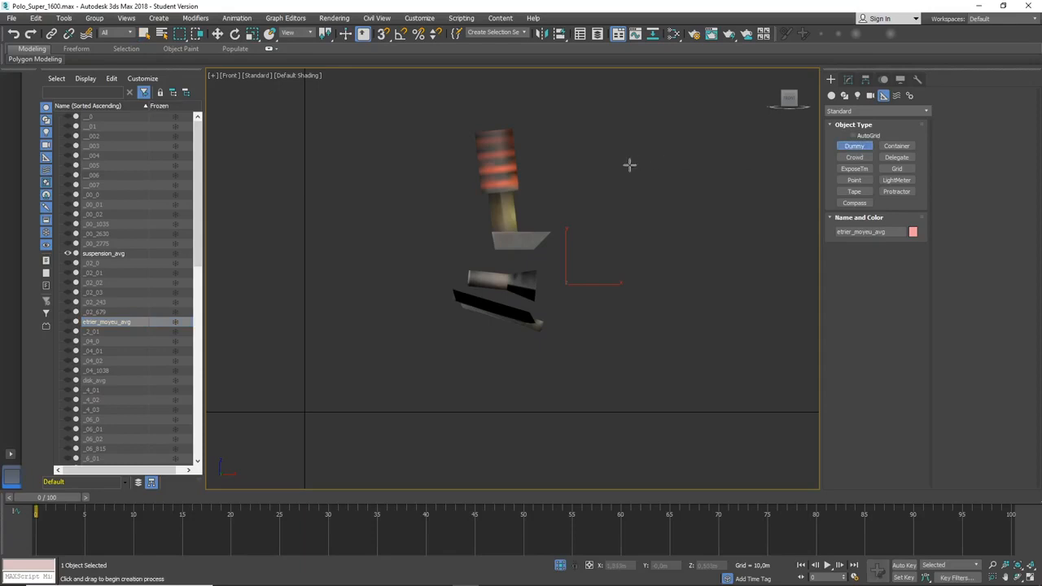
{"action": "left_click_drag", "start_coordinate": [604, 142], "coordinate": [619, 177]}
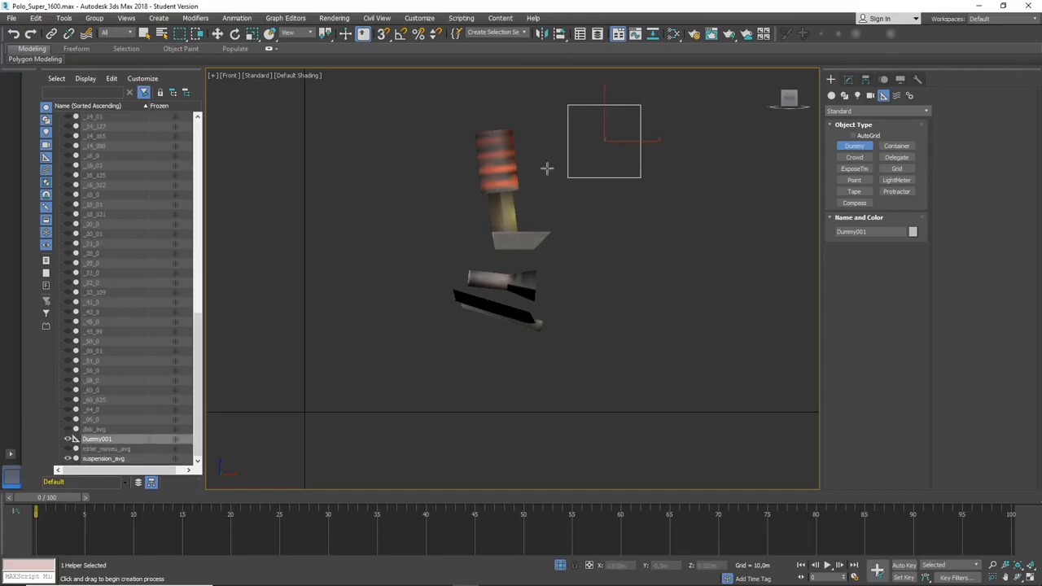
Rename the dummy helper as SUSP_LF.
{"action": "left_click", "coordinate": [871, 231]}
{"action": "key", "text": "BackSpace"}
{"action": "key", "text": "BackSpace"}
{"action": "key", "text": "BackSpace"}
{"action": "key", "text": "BackSpace"}
{"action": "key", "text": "BackSpace"}
{"action": "key", "text": "BackSpace"}
{"action": "key", "text": "BackSpace"}
{"action": "key", "text": "BackSpace"}
{"action": "left_click", "coordinate": [651, 251]}
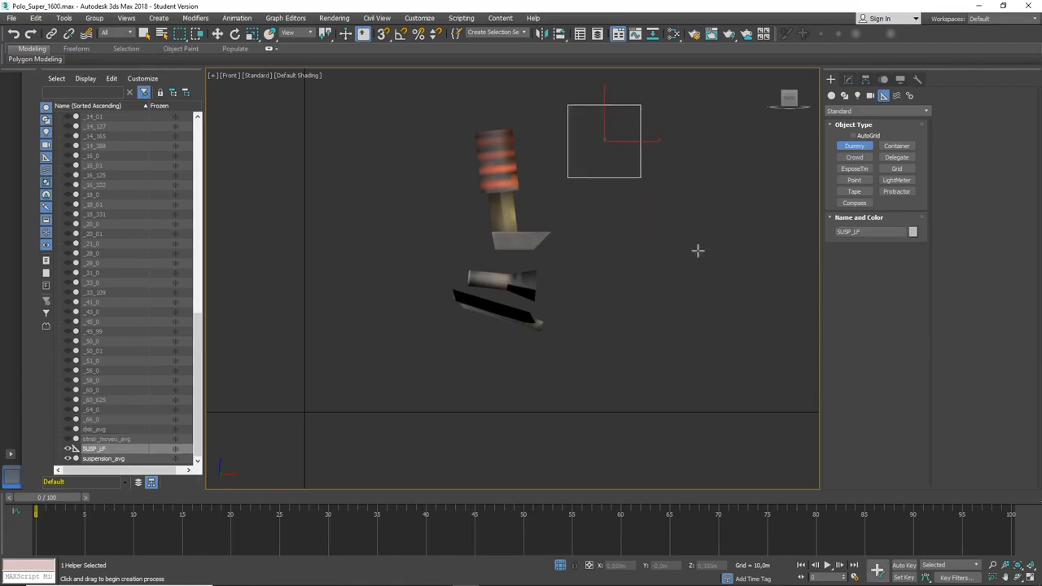
Affecting only the pivot of SUSP_LF, set its rotation to 0 on the X and Z axes.
{"action": "left_click", "coordinate": [865, 80]}
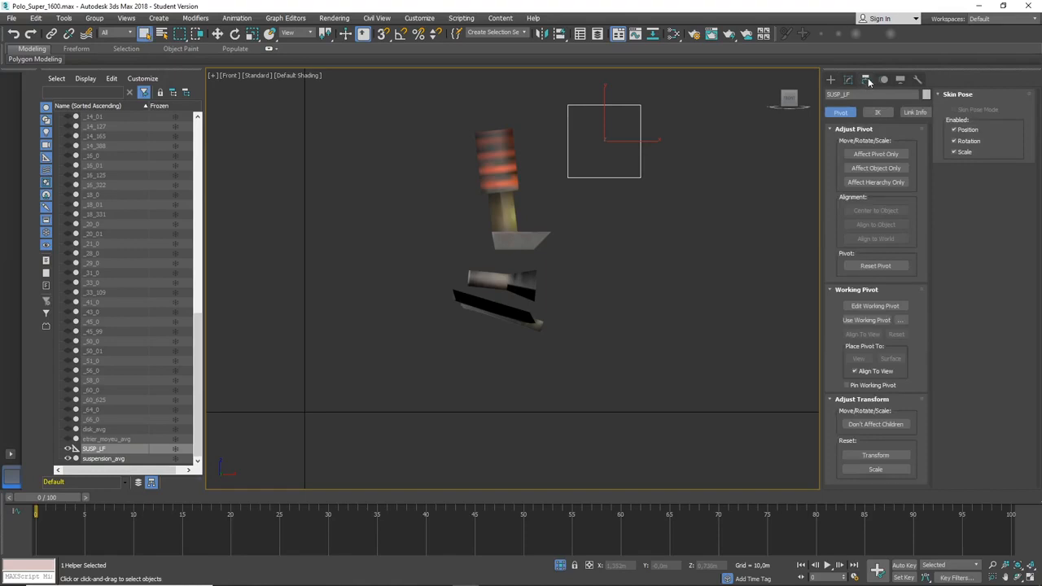
{"action": "left_click", "coordinate": [869, 154]}
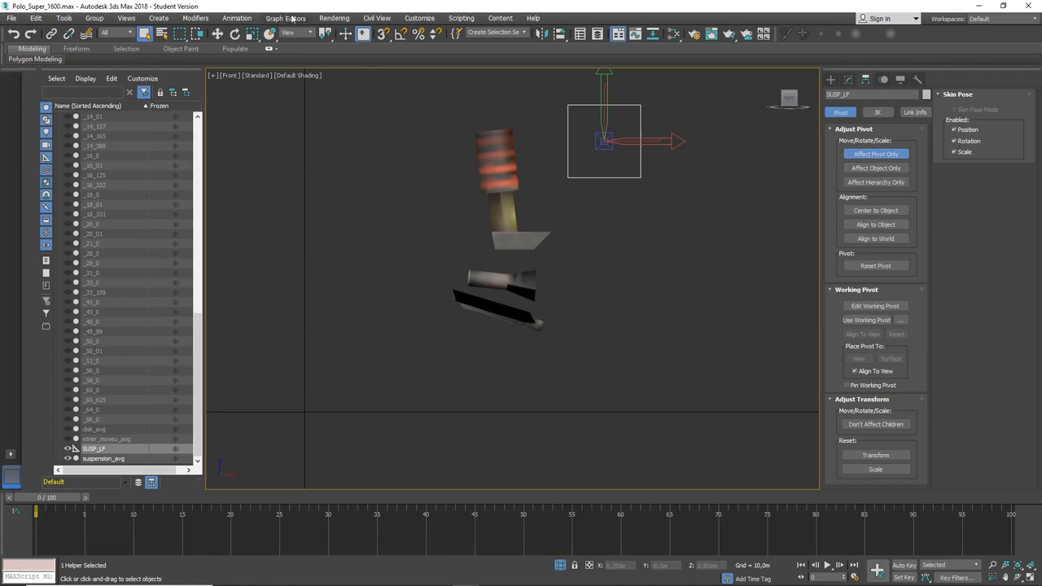
{"action": "left_click", "coordinate": [235, 33]}
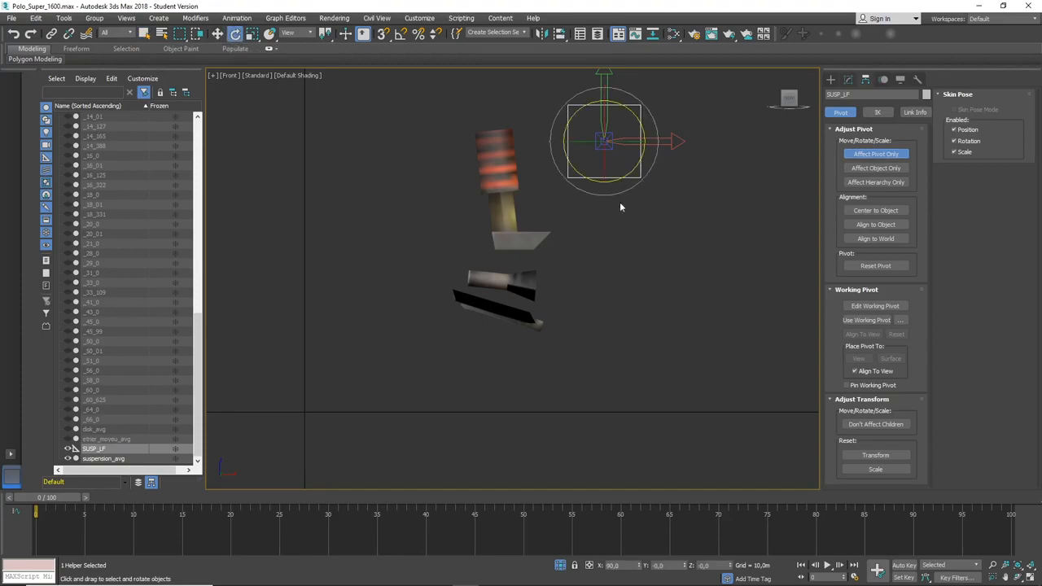
{"action": "middle_click_drag", "start_coordinate": [699, 243], "coordinate": [692, 272], "text": "alt"}
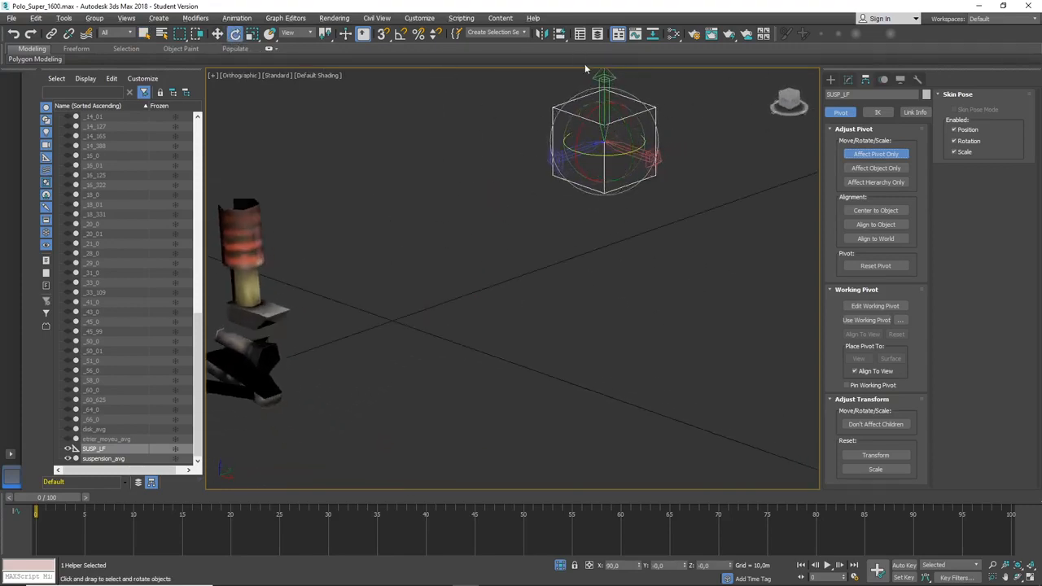
{"action": "double_click", "coordinate": [623, 566]}
{"action": "type", "text": "0"}
{"action": "key", "text": "Tab"}
{"action": "key", "text": "Tab"}
{"action": "type", "text": "0"}
{"action": "left_click", "coordinate": [831, 79]}
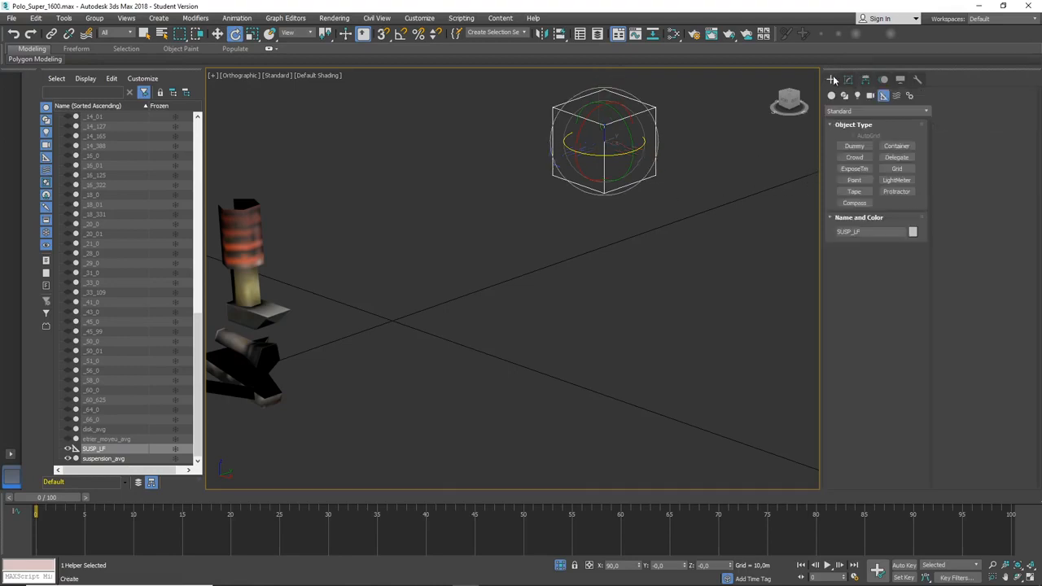
Move the SUSP_LF dummy onto the suspension between the strut base and lower arm, positioning it in the front and right views.
{"action": "key", "text": "w"}
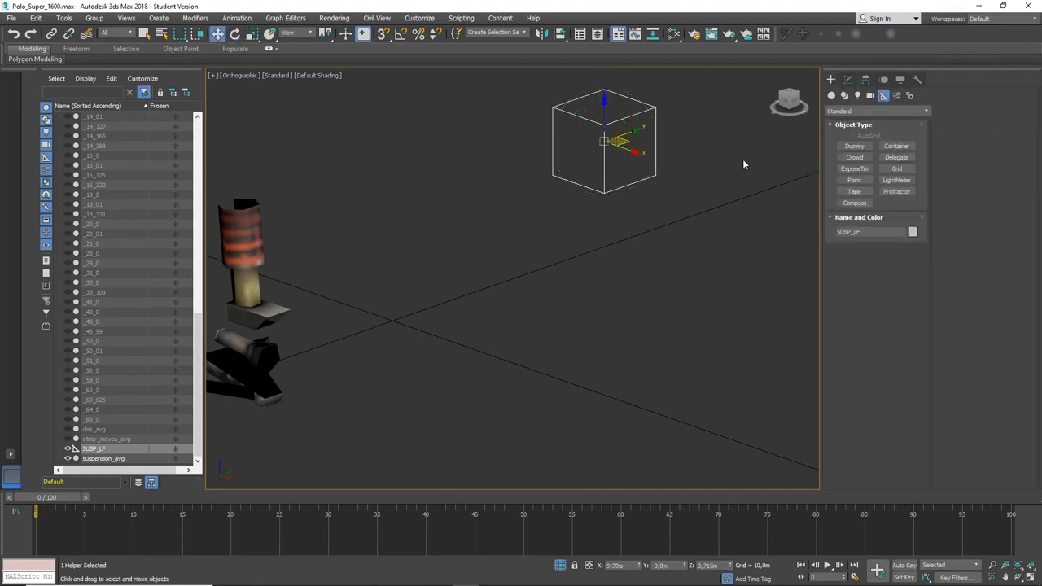
{"action": "key", "text": "f"}
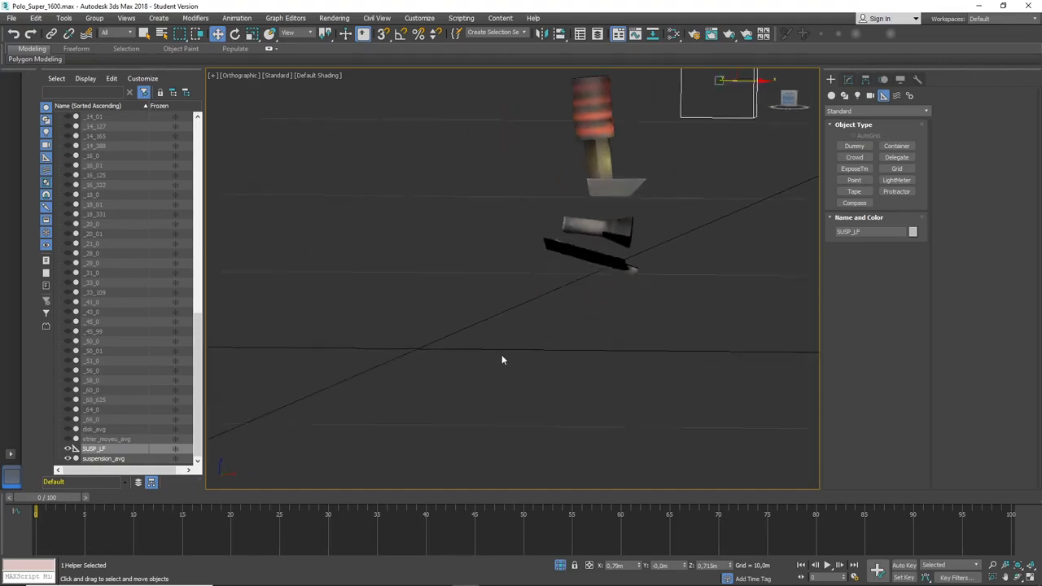
{"action": "middle_click_drag", "start_coordinate": [699, 258], "coordinate": [705, 350]}
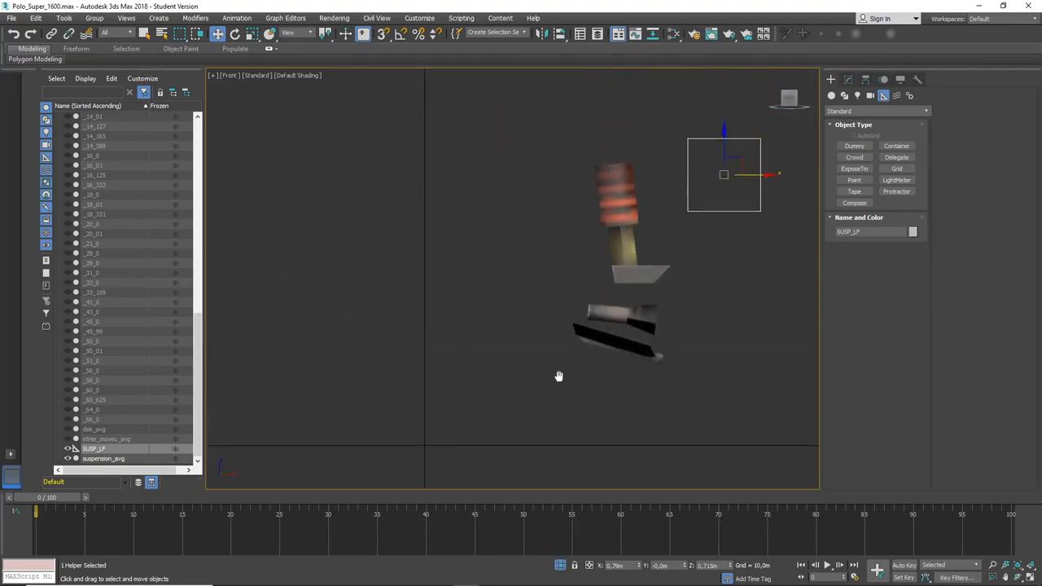
{"action": "middle_click_drag", "start_coordinate": [728, 291], "coordinate": [540, 274]}
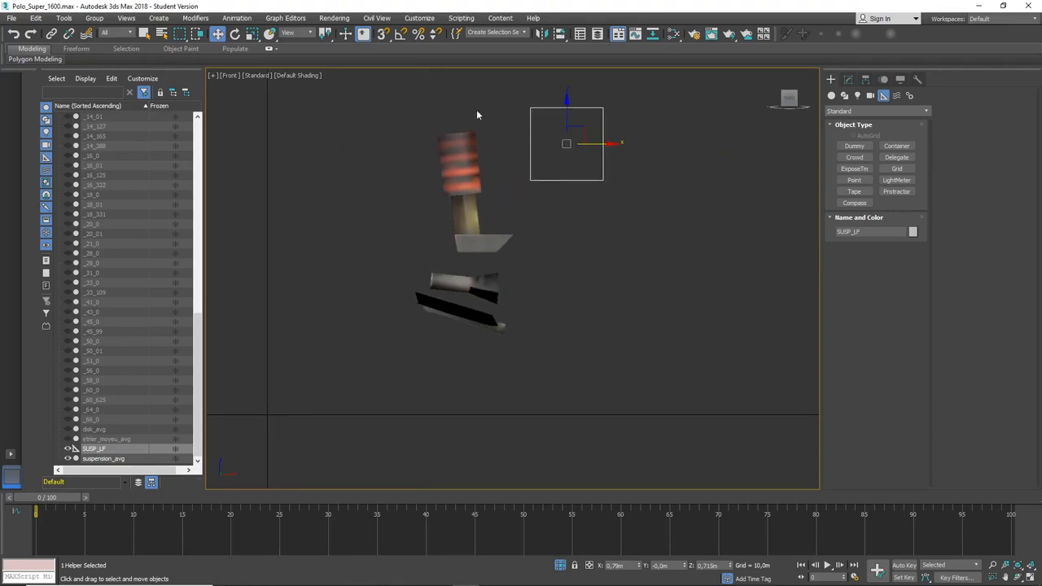
{"action": "left_click", "coordinate": [449, 173]}
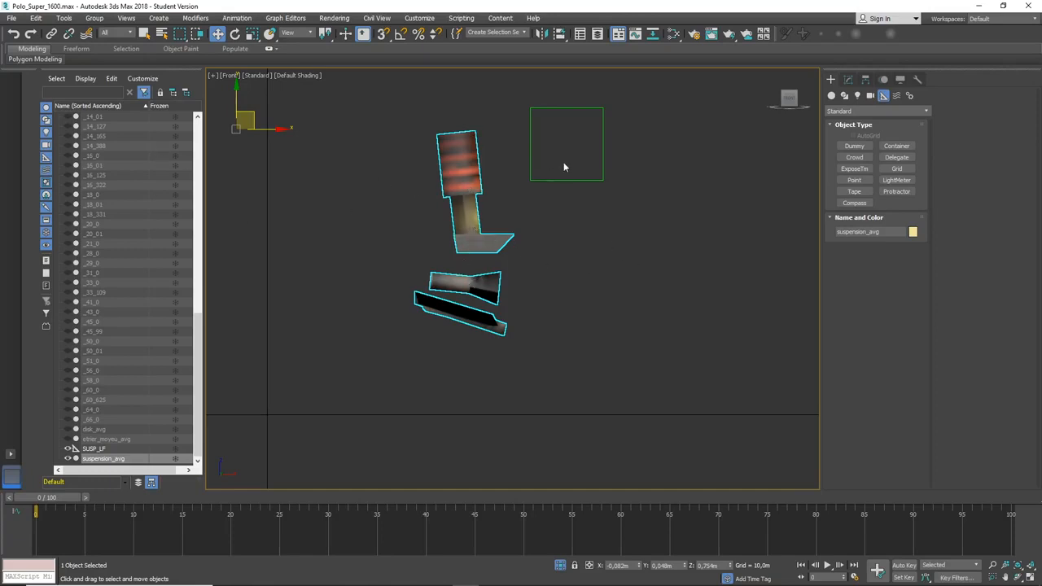
{"action": "left_click", "coordinate": [584, 118]}
{"action": "left_click_drag", "start_coordinate": [567, 143], "coordinate": [471, 252]}
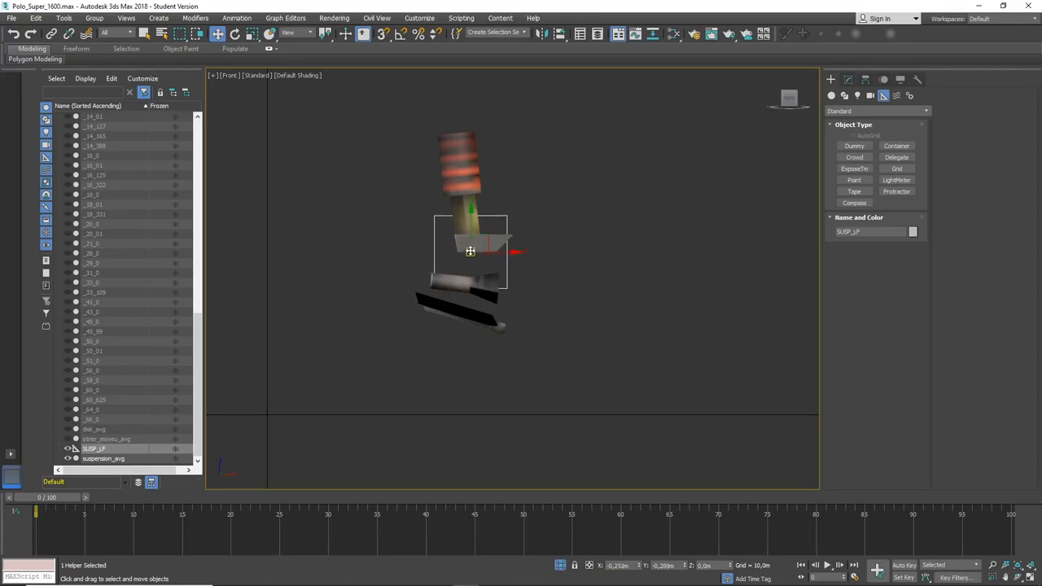
{"action": "left_click", "coordinate": [802, 104]}
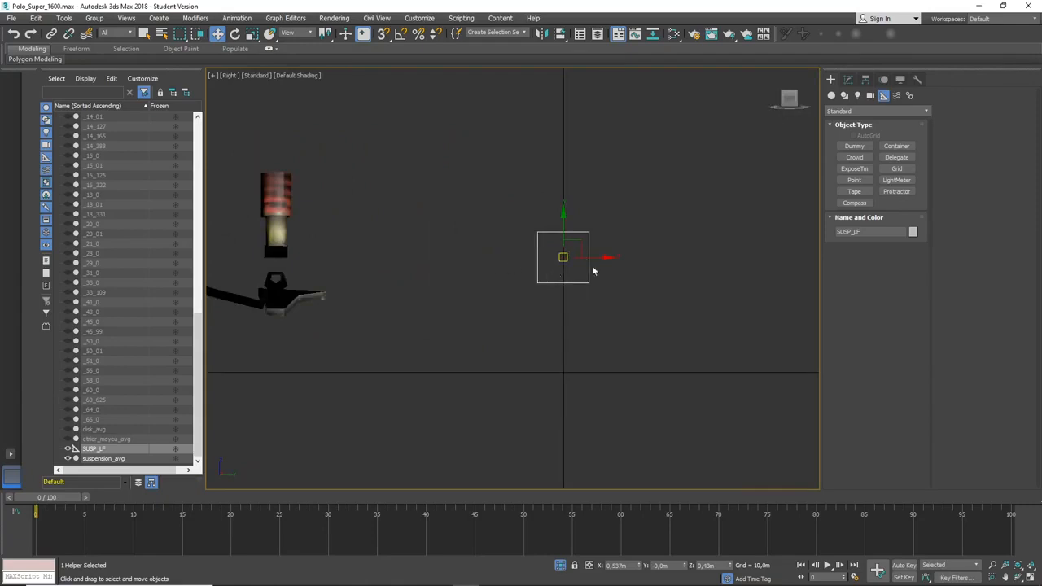
{"action": "left_click_drag", "start_coordinate": [594, 256], "coordinate": [305, 276]}
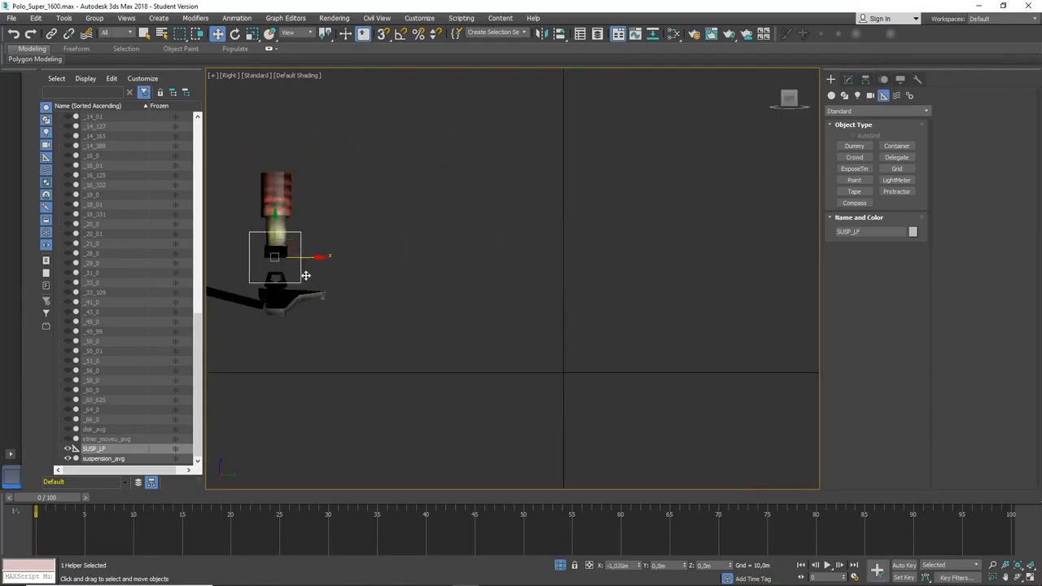
Fine-tune the SUSP_LF dummy's position in the right view, centring it at the bottom edge of the strut base.
{"action": "key", "text": "z"}
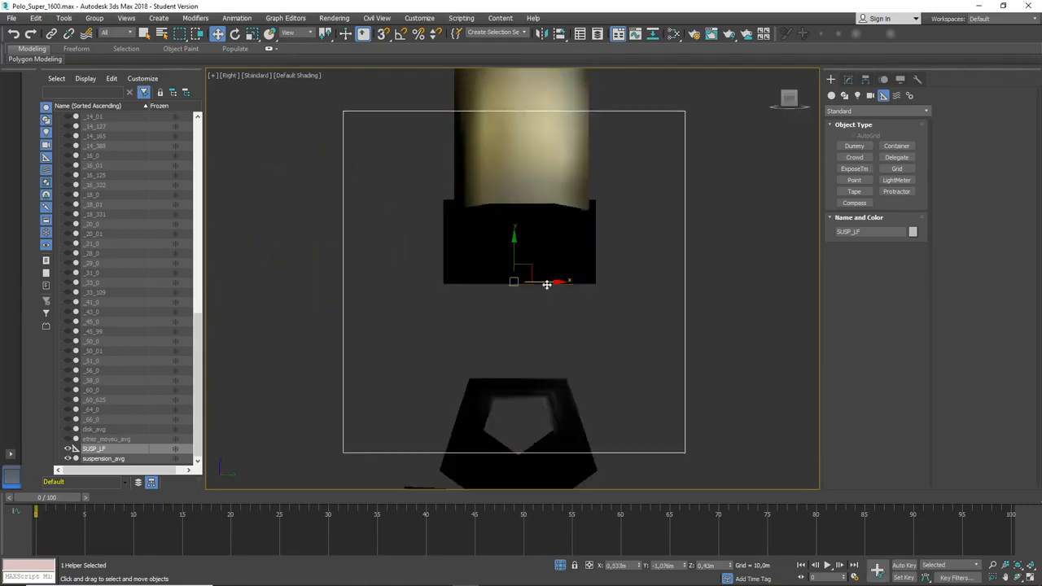
{"action": "left_click_drag", "start_coordinate": [547, 285], "coordinate": [556, 285]}
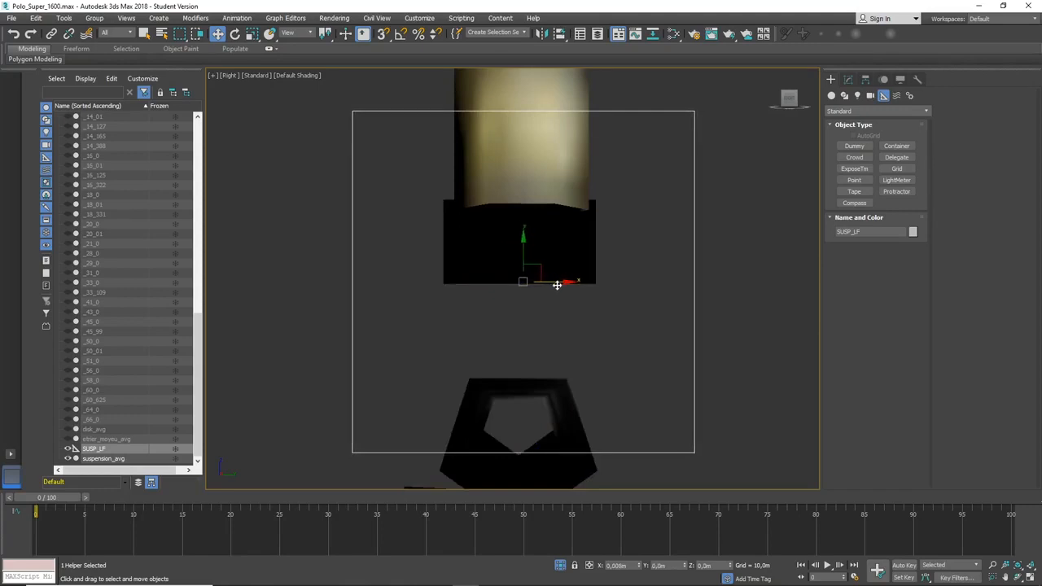
{"action": "left_click_drag", "start_coordinate": [523, 239], "coordinate": [524, 247]}
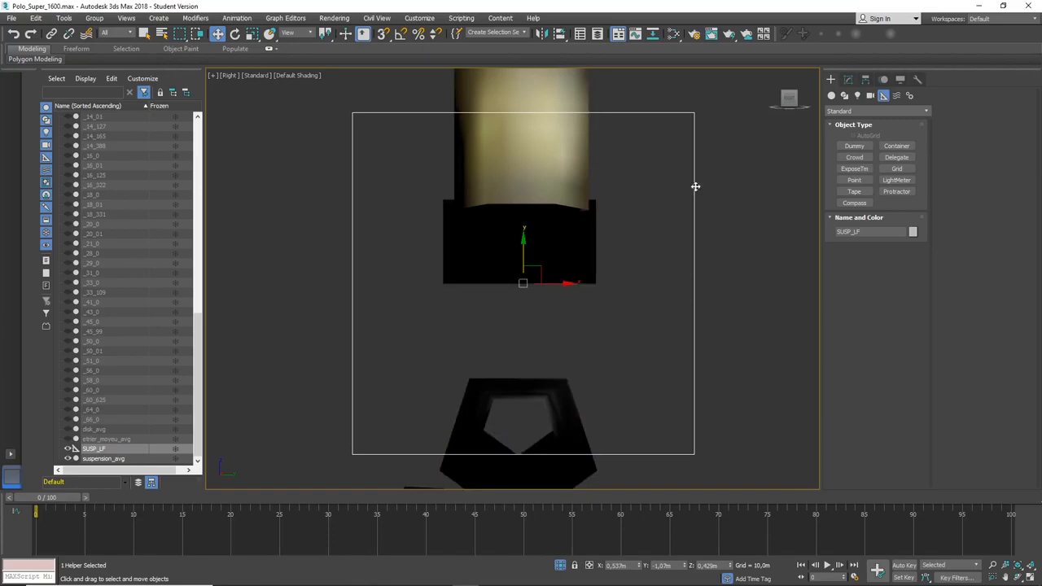
Examine the SUSP_LF dummy's placement on the suspension from the front, oblique and left views.
{"action": "left_click", "coordinate": [773, 99]}
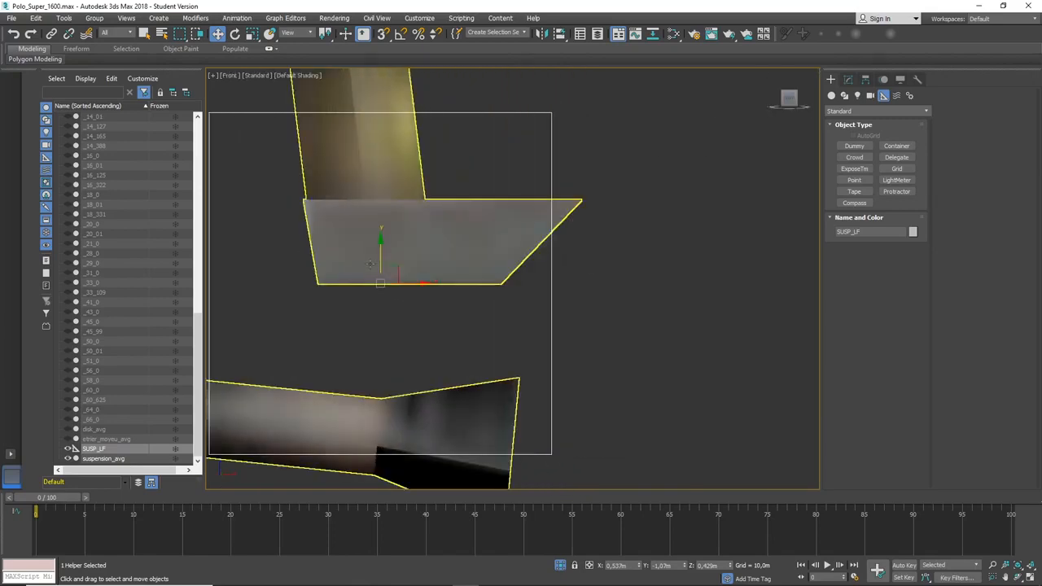
{"action": "scroll", "coordinate": [375, 253], "scroll_direction": "down", "scroll_amount": 5}
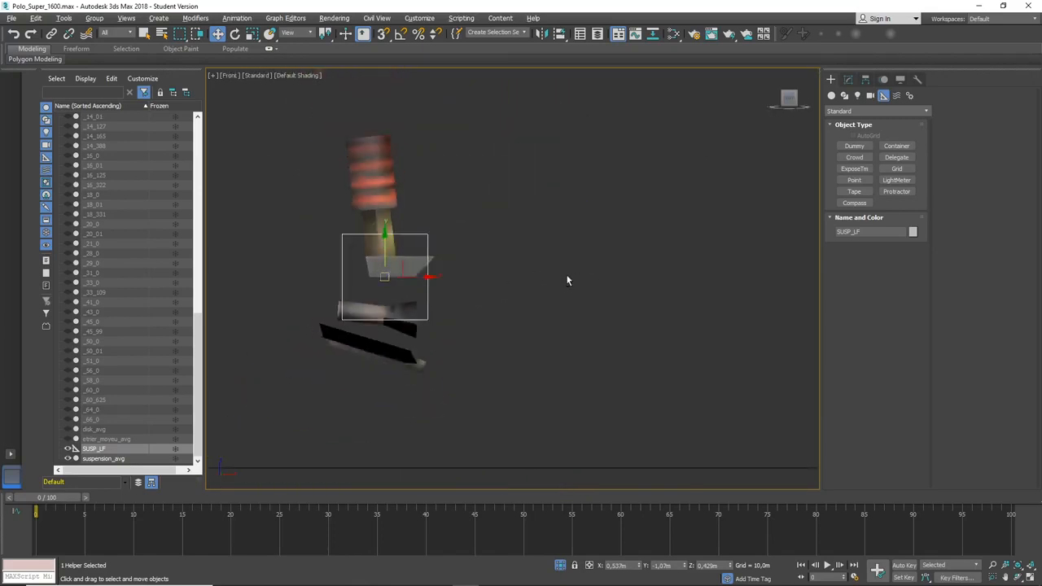
{"action": "middle_click_drag", "start_coordinate": [570, 278], "coordinate": [522, 309], "text": "alt"}
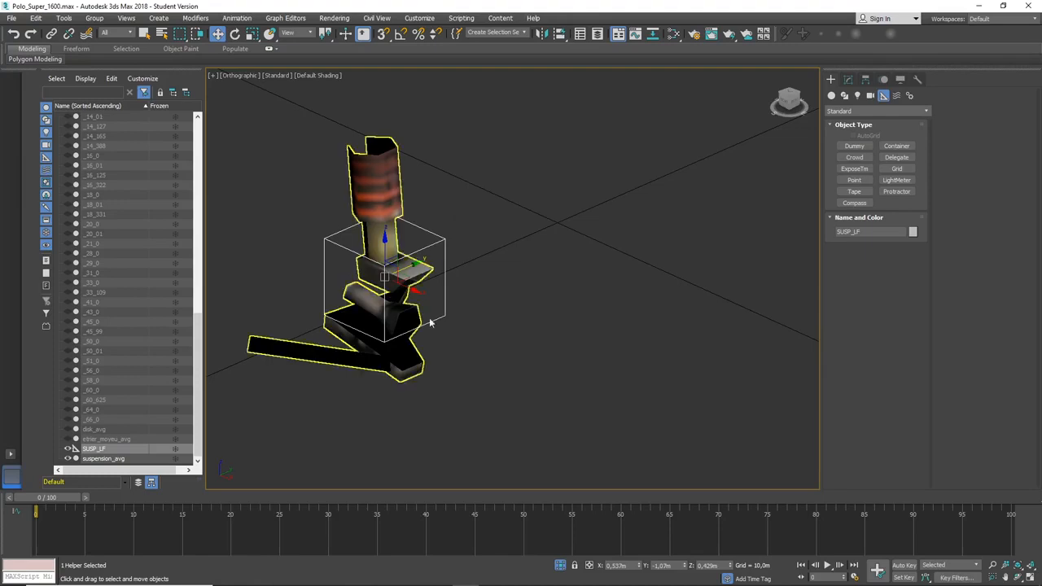
{"action": "left_click", "coordinate": [783, 107]}
{"action": "middle_click_drag", "start_coordinate": [422, 318], "coordinate": [596, 279], "text": "alt"}
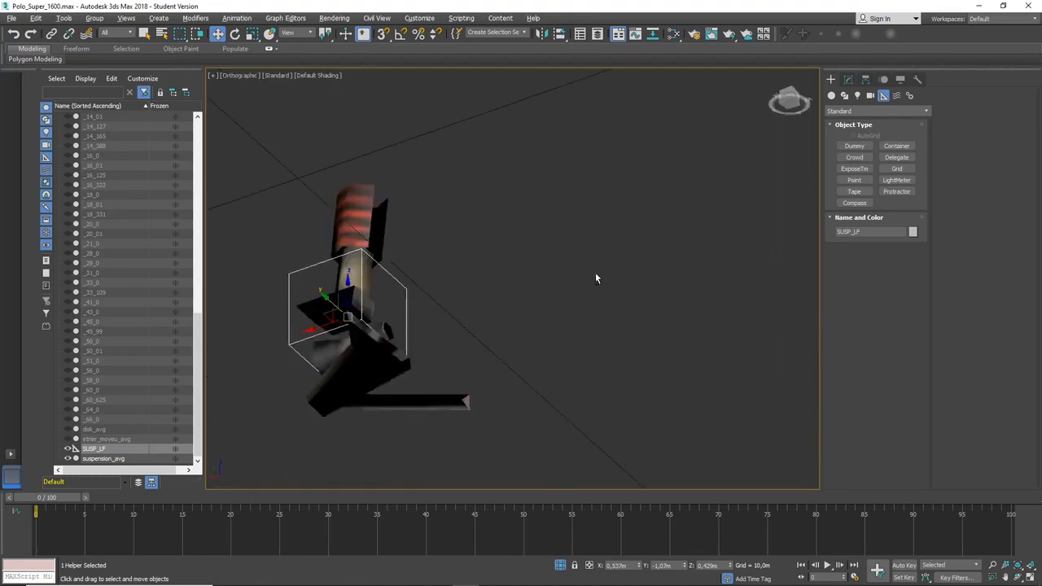
{"action": "left_click", "coordinate": [798, 99]}
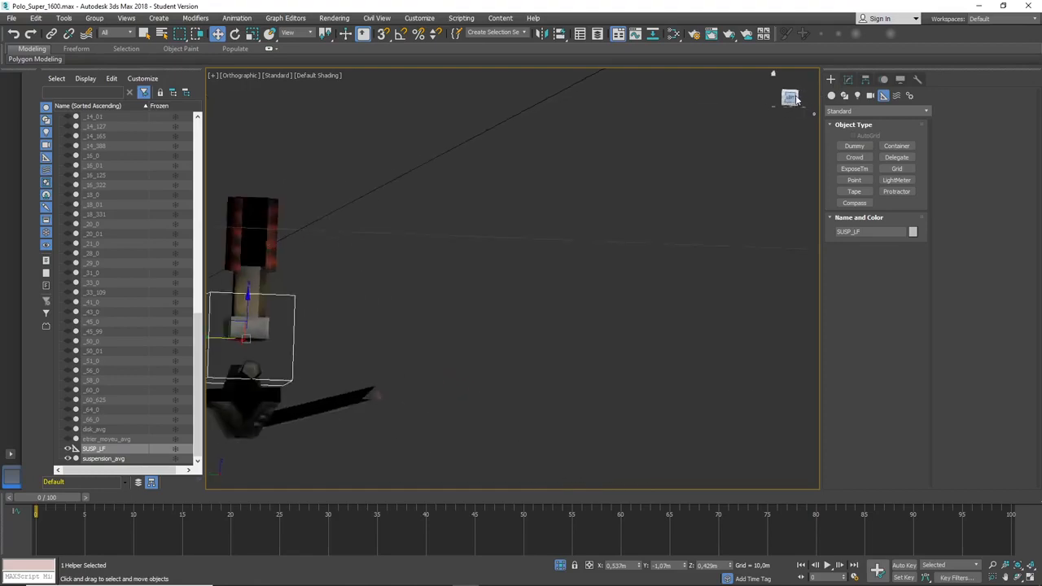
{"action": "scroll", "coordinate": [503, 277], "scroll_direction": "down", "scroll_amount": 3}
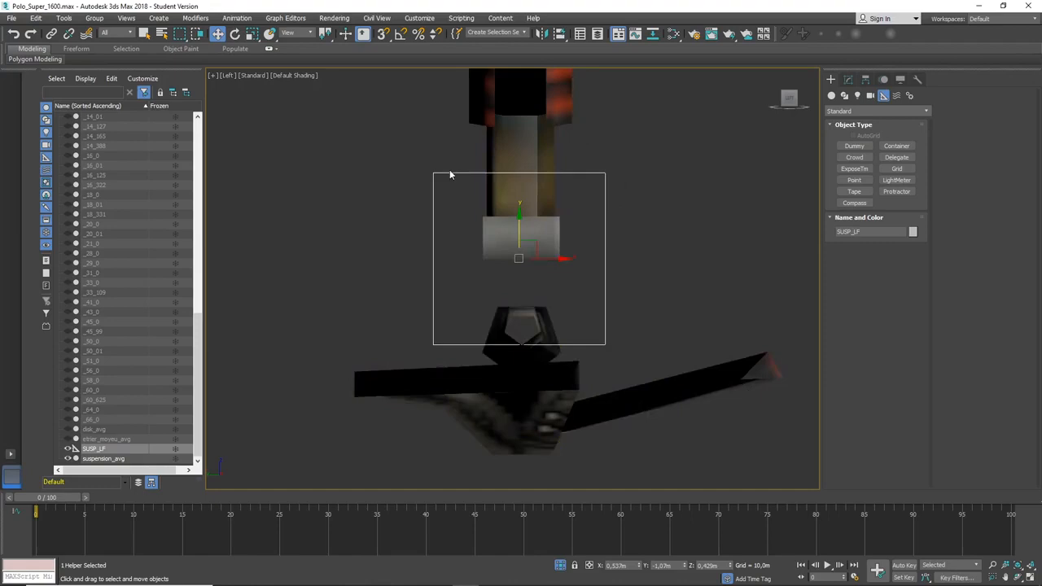
{"action": "scroll", "coordinate": [524, 231], "scroll_direction": "down", "scroll_amount": 2}
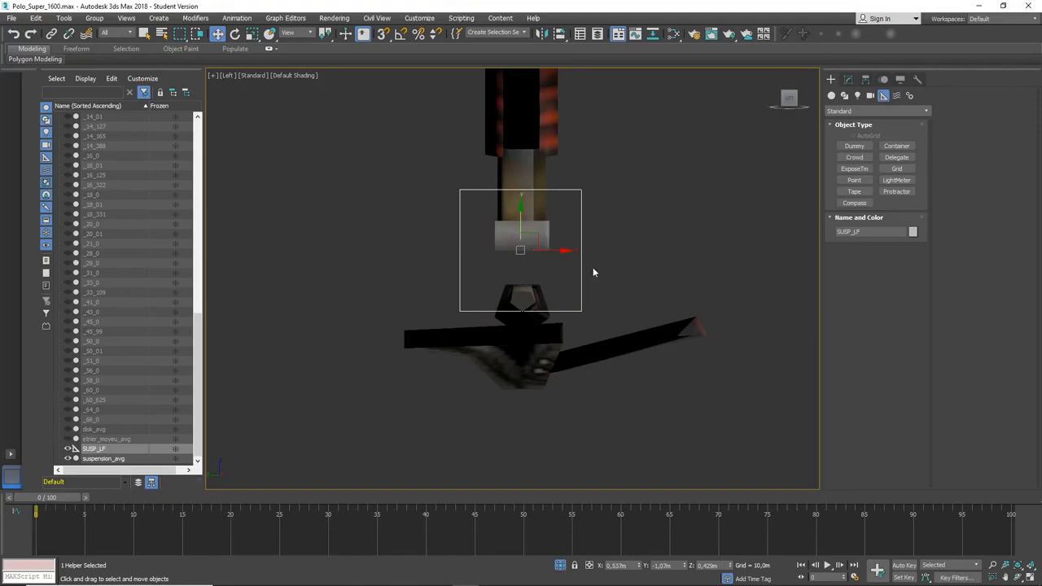
{"action": "scroll", "coordinate": [593, 272], "scroll_direction": "down", "scroll_amount": 2}
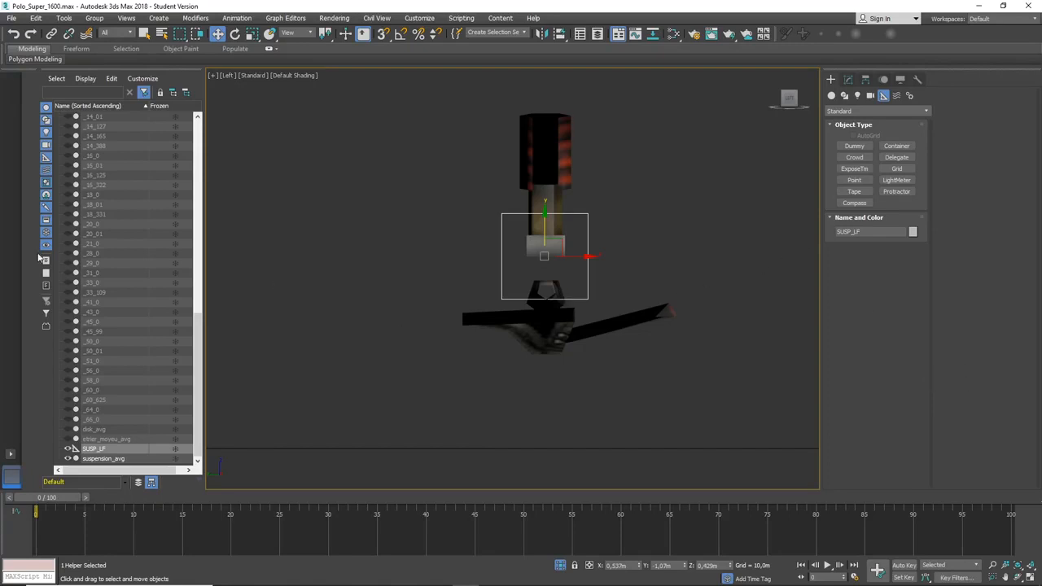
Unhide the etrier_moyeu_avg hub part and show it with the suspension in the front view.
{"action": "scroll", "coordinate": [102, 262], "scroll_direction": "up", "scroll_amount": 15}
{"action": "scroll", "coordinate": [102, 262], "scroll_direction": "down", "scroll_amount": 15}
{"action": "left_click", "coordinate": [67, 440]}
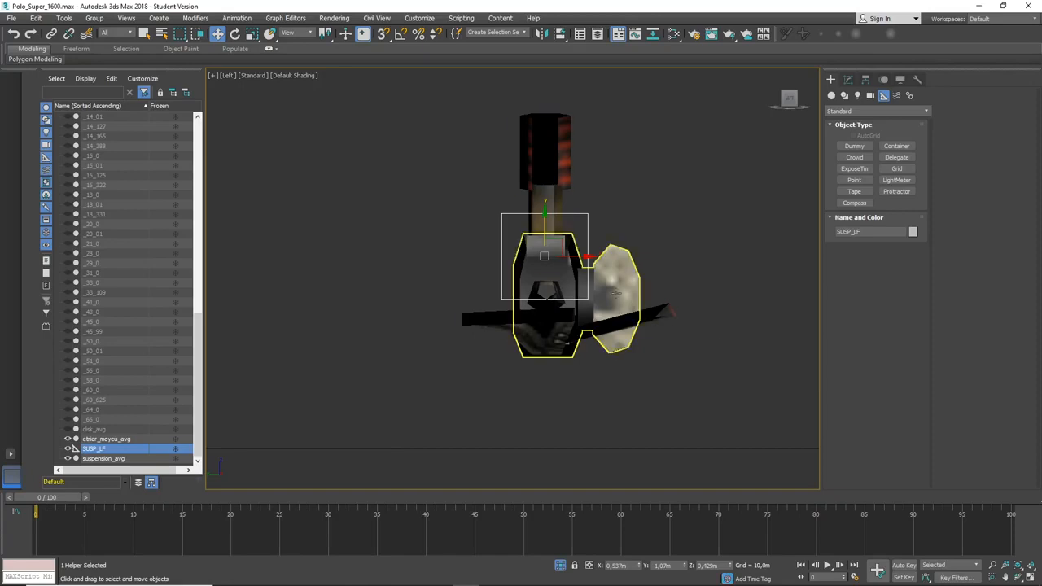
{"action": "left_click", "coordinate": [618, 299]}
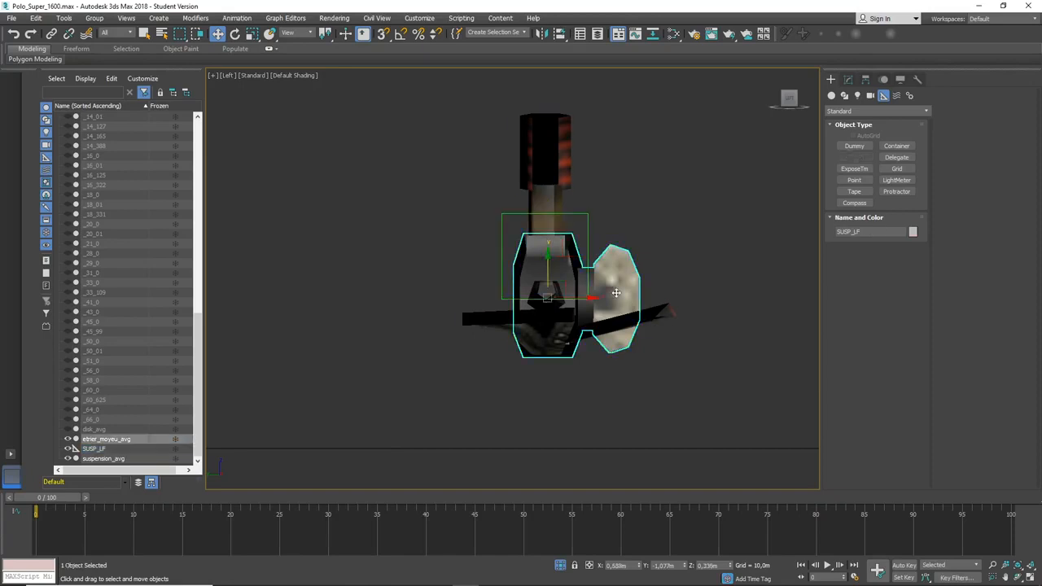
{"action": "left_click", "coordinate": [799, 99]}
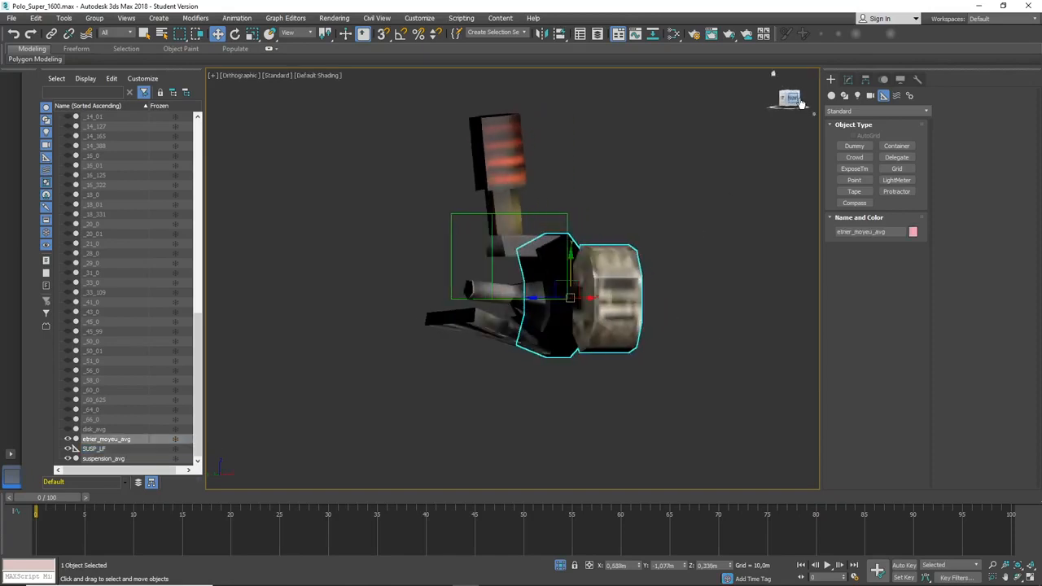
{"action": "left_click", "coordinate": [719, 316]}
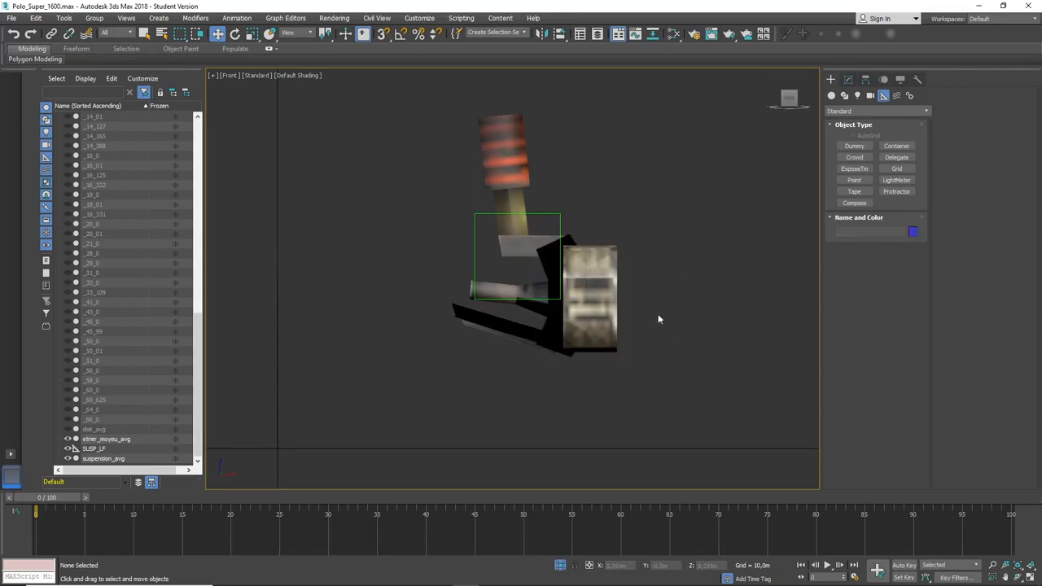
Check the pivot position and orientation of the SUSP_LF dummy in the front view.
{"action": "left_click", "coordinate": [546, 214]}
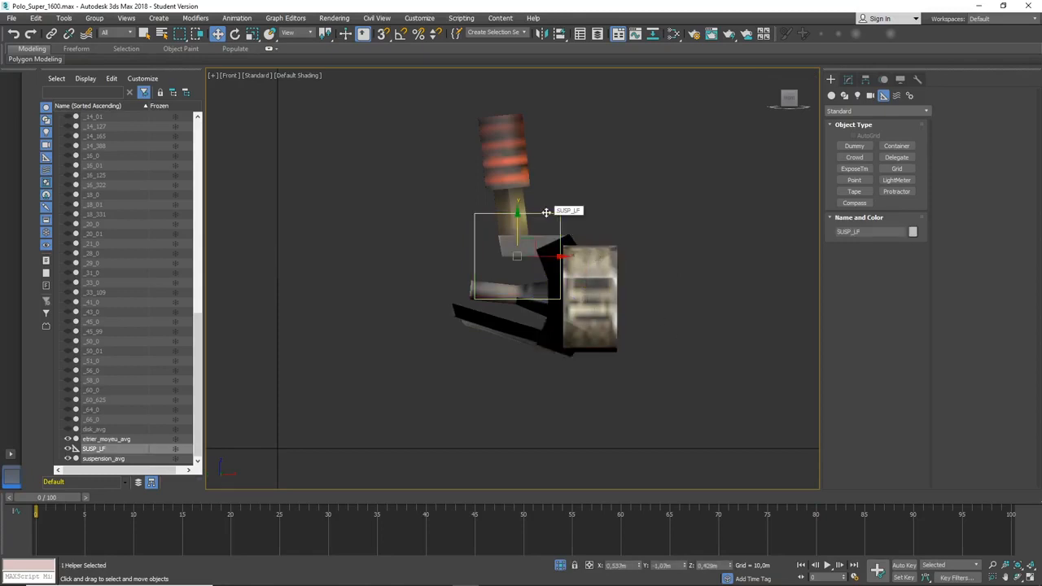
{"action": "left_click", "coordinate": [865, 79]}
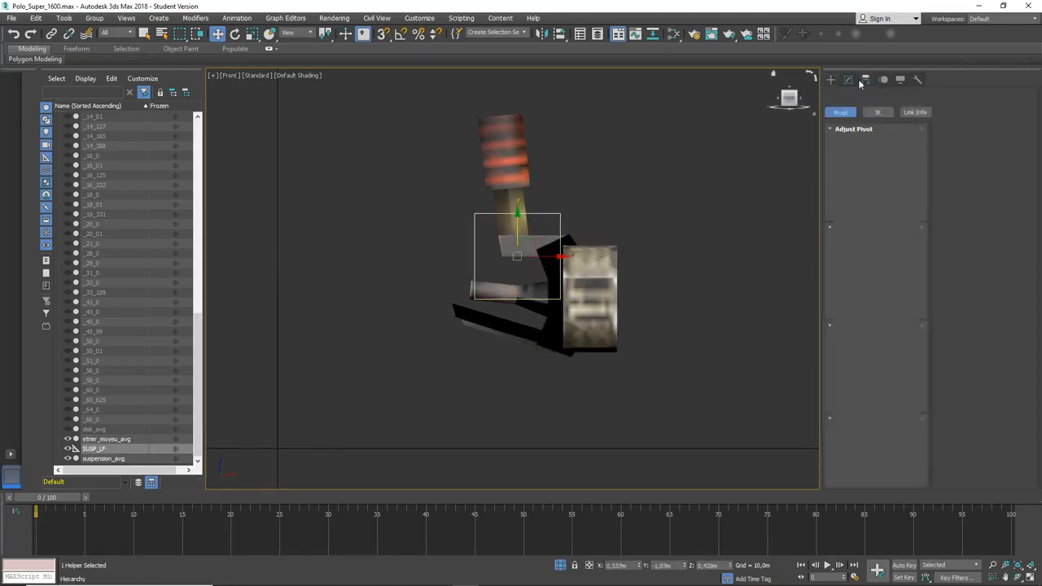
{"action": "left_click", "coordinate": [876, 154]}
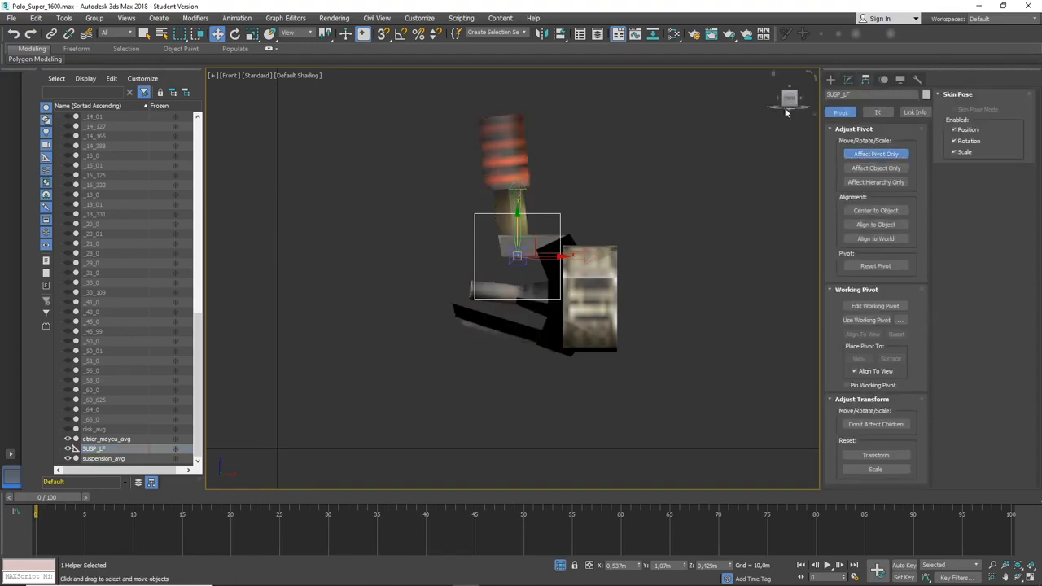
{"action": "left_click", "coordinate": [869, 167]}
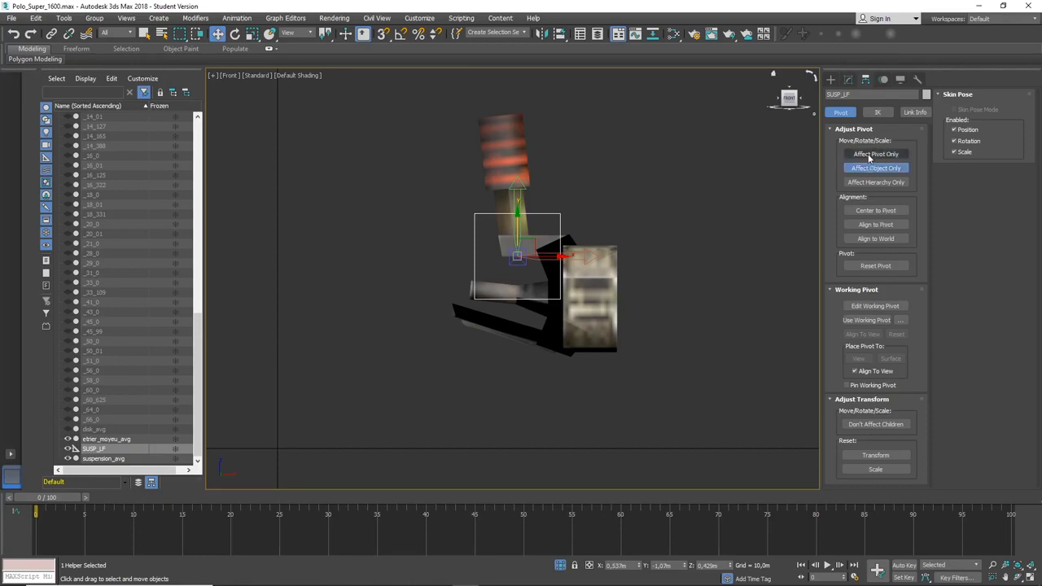
{"action": "left_click", "coordinate": [831, 79]}
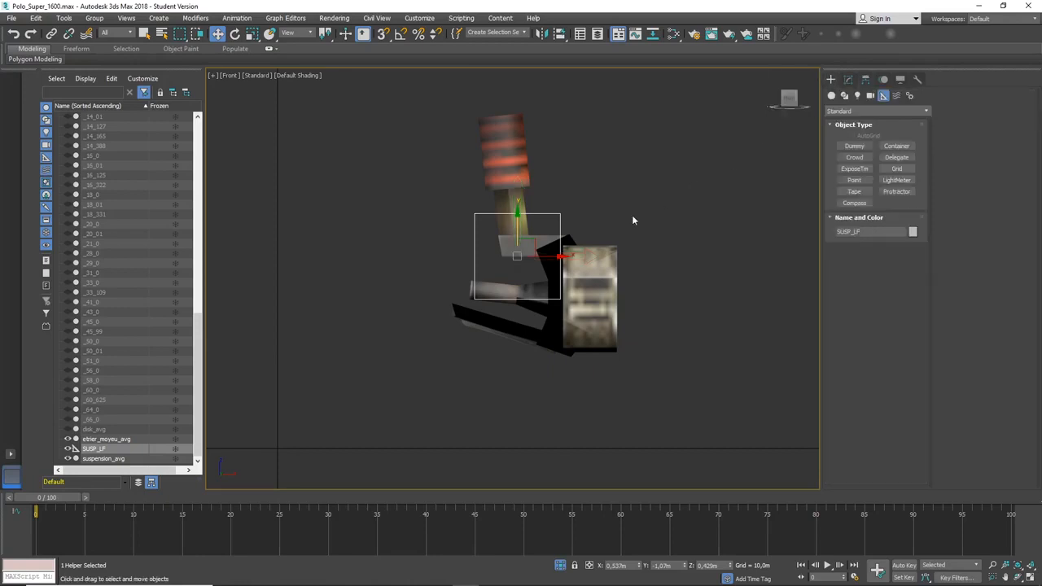
Affecting only the pivot of etrier_moyeu_avg, align it to the SUSP_LF dummy.
{"action": "left_click", "coordinate": [604, 259]}
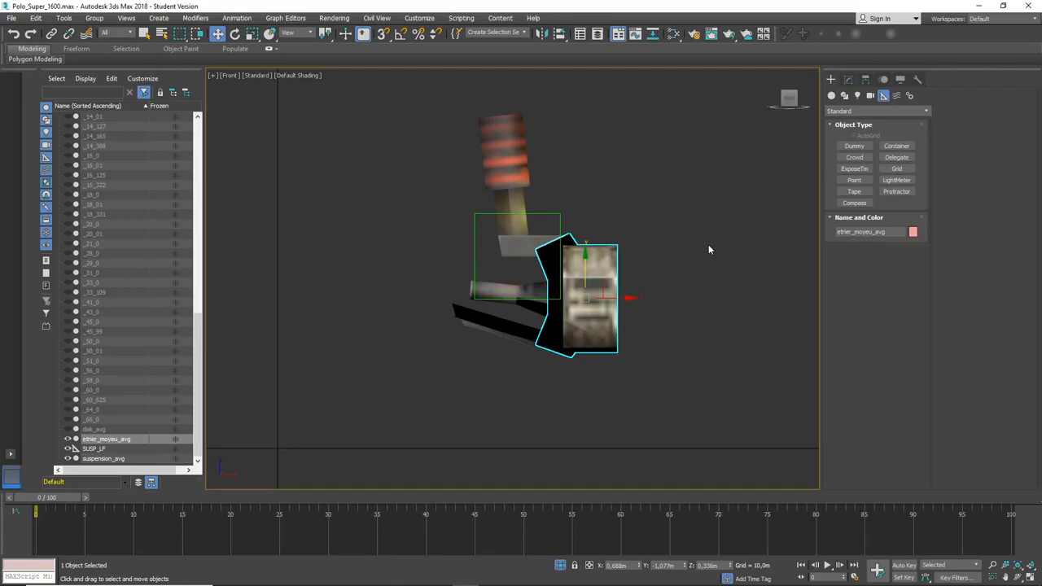
{"action": "left_click", "coordinate": [866, 78]}
{"action": "left_click", "coordinate": [877, 154]}
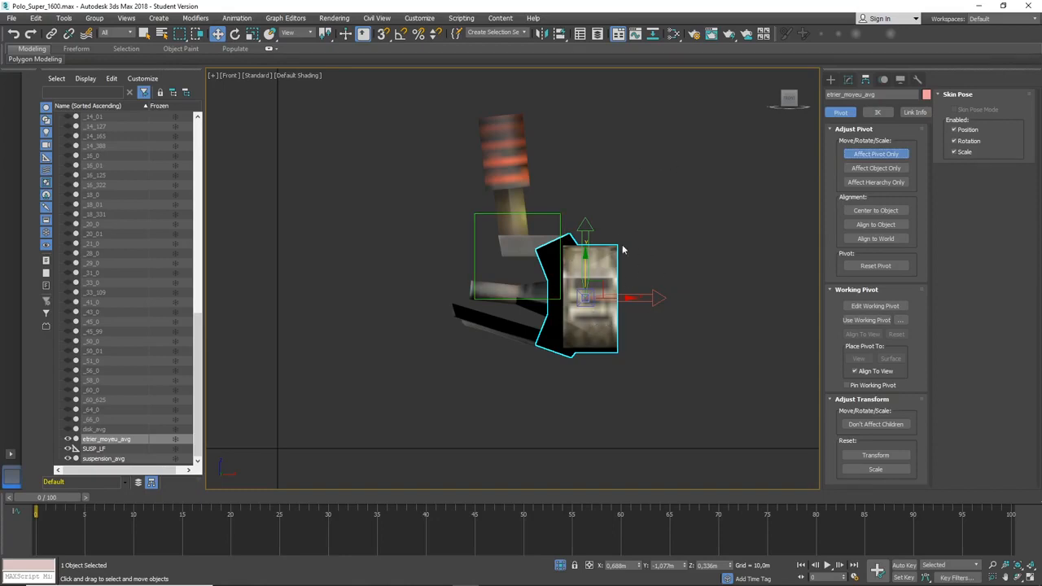
{"action": "left_click", "coordinate": [546, 214]}
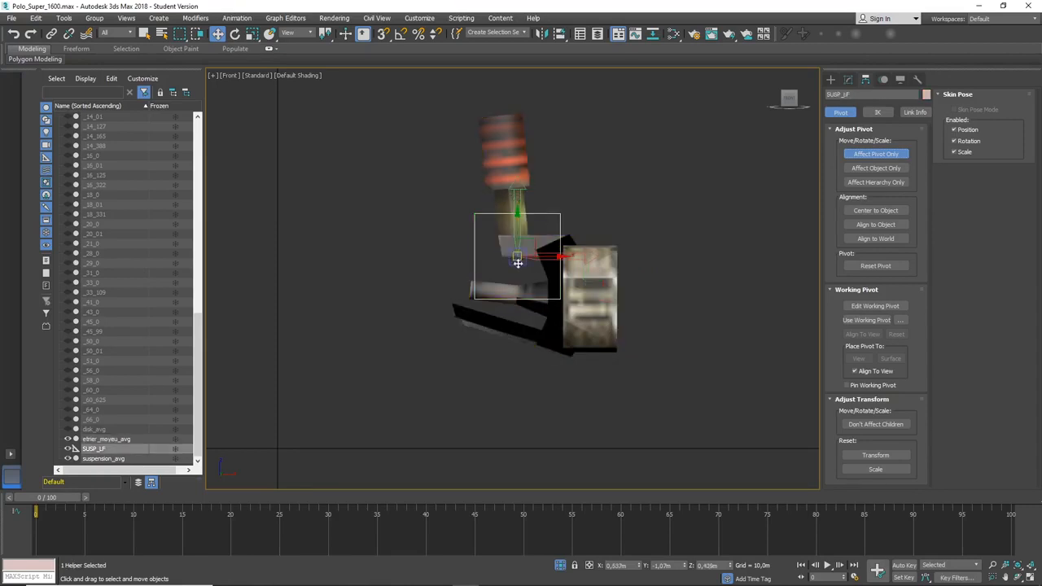
{"action": "left_click", "coordinate": [586, 251]}
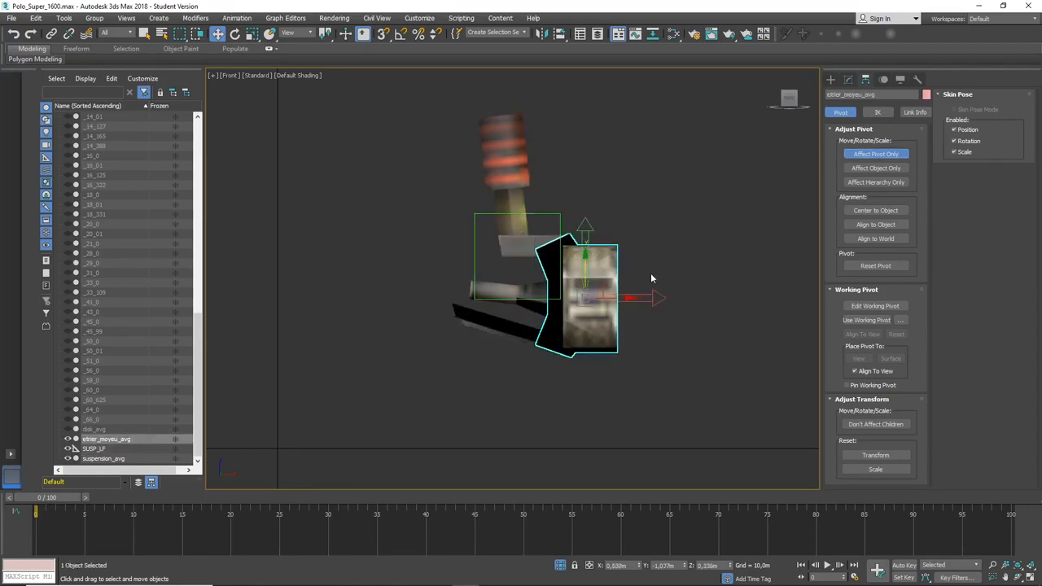
{"action": "left_click", "coordinate": [234, 33]}
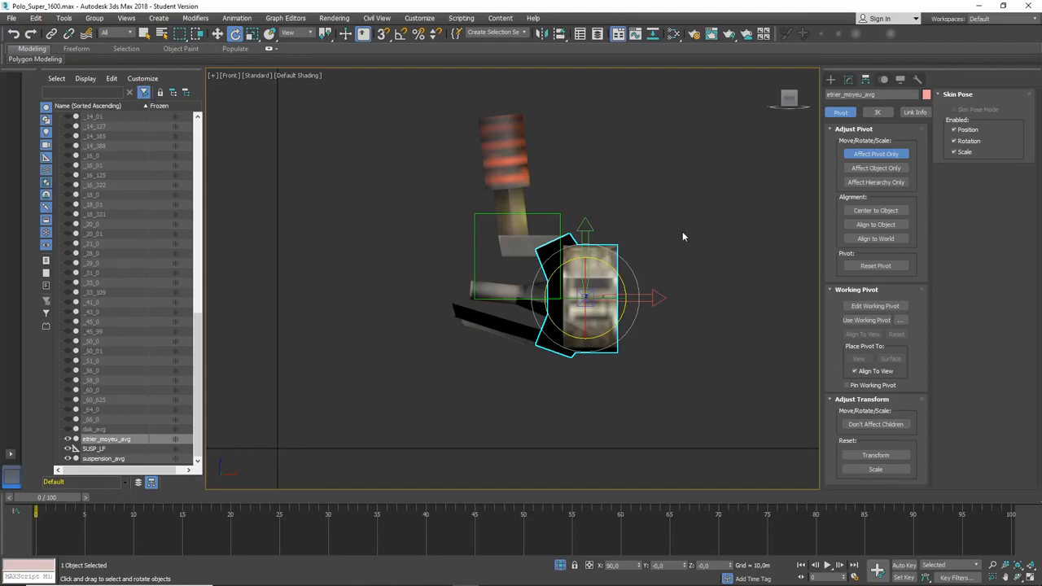
{"action": "key", "text": "alt+a"}
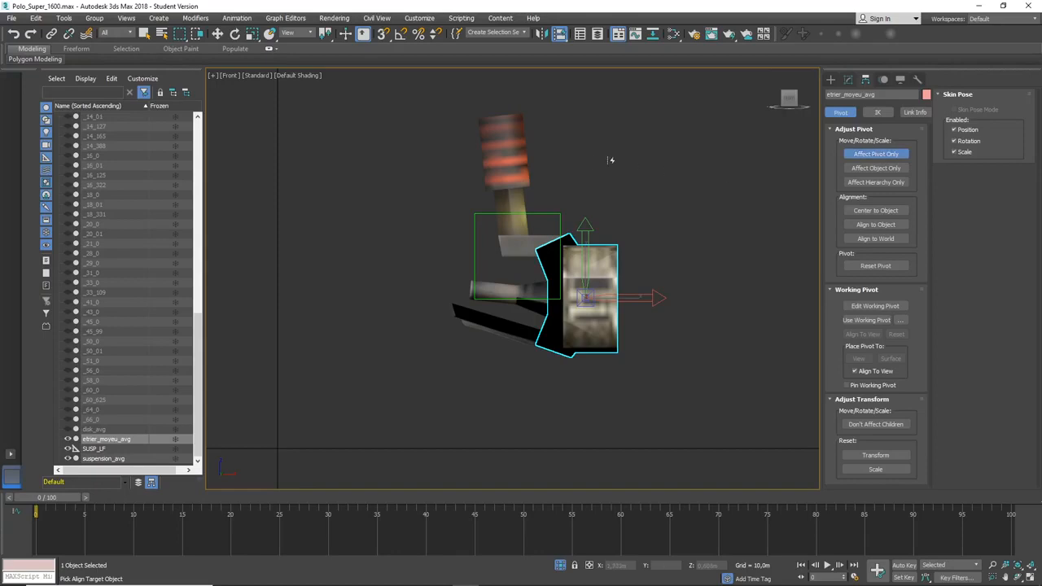
{"action": "left_click", "coordinate": [495, 218]}
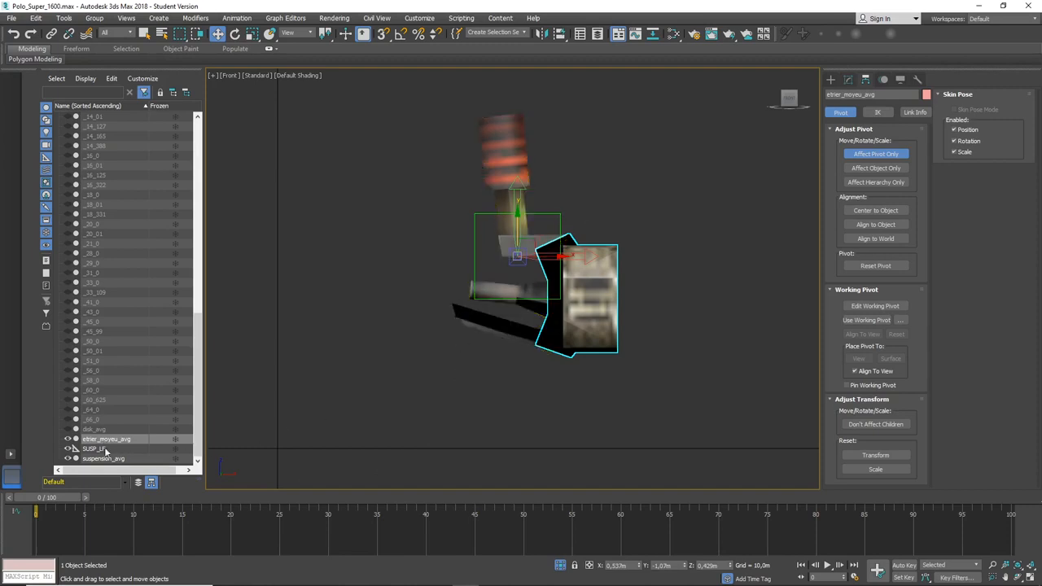
Compare the pivots of SUSP_LF and etrier_moyeu_avg by selecting each object in turn.
{"action": "left_click", "coordinate": [472, 213]}
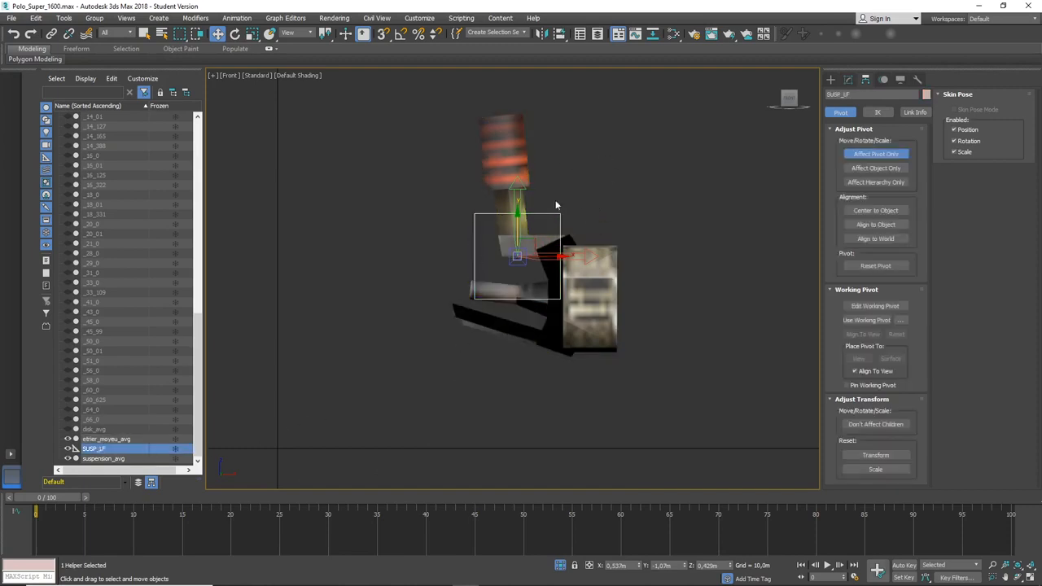
{"action": "left_click", "coordinate": [122, 440]}
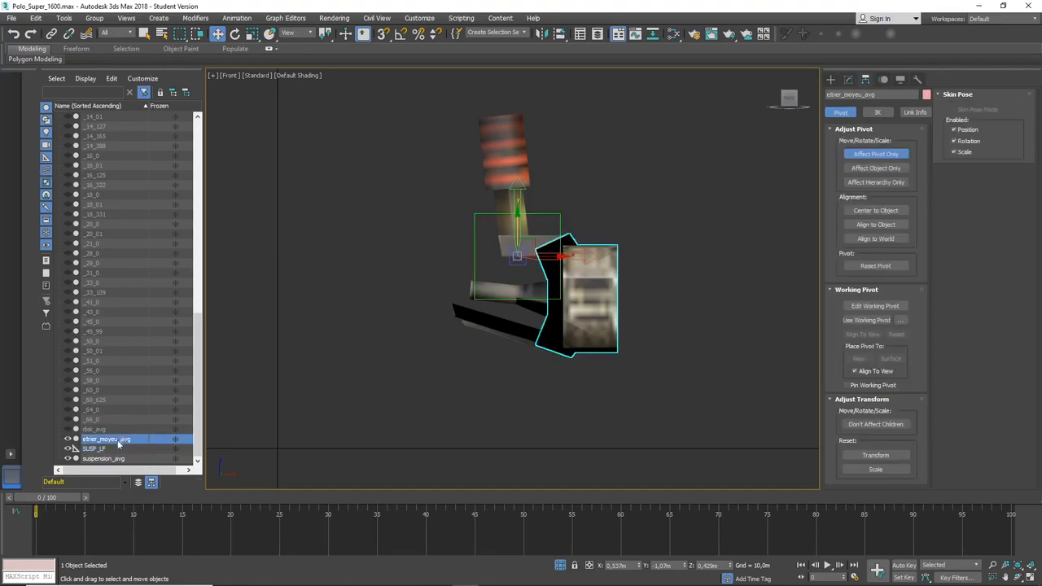
{"action": "left_click", "coordinate": [108, 449]}
{"action": "left_click", "coordinate": [109, 440]}
{"action": "left_click", "coordinate": [109, 449]}
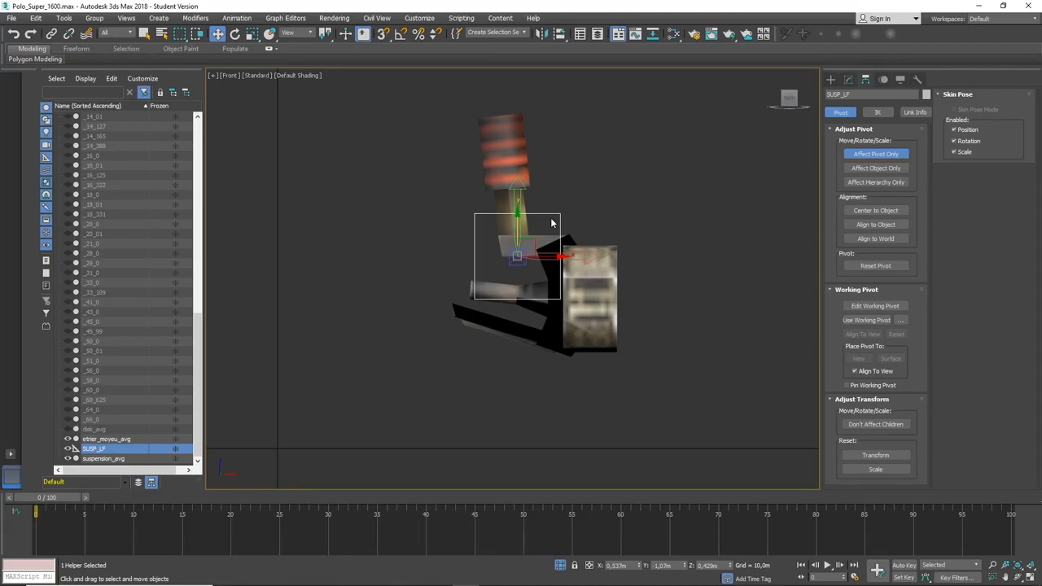
{"action": "left_click", "coordinate": [653, 195]}
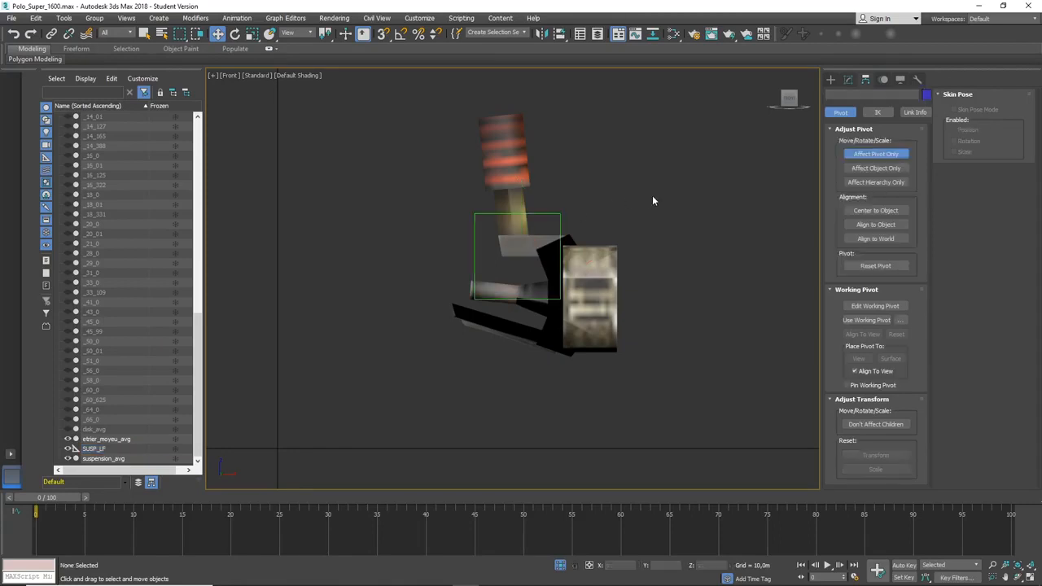
{"action": "left_click", "coordinate": [583, 303]}
{"action": "left_click", "coordinate": [479, 215]}
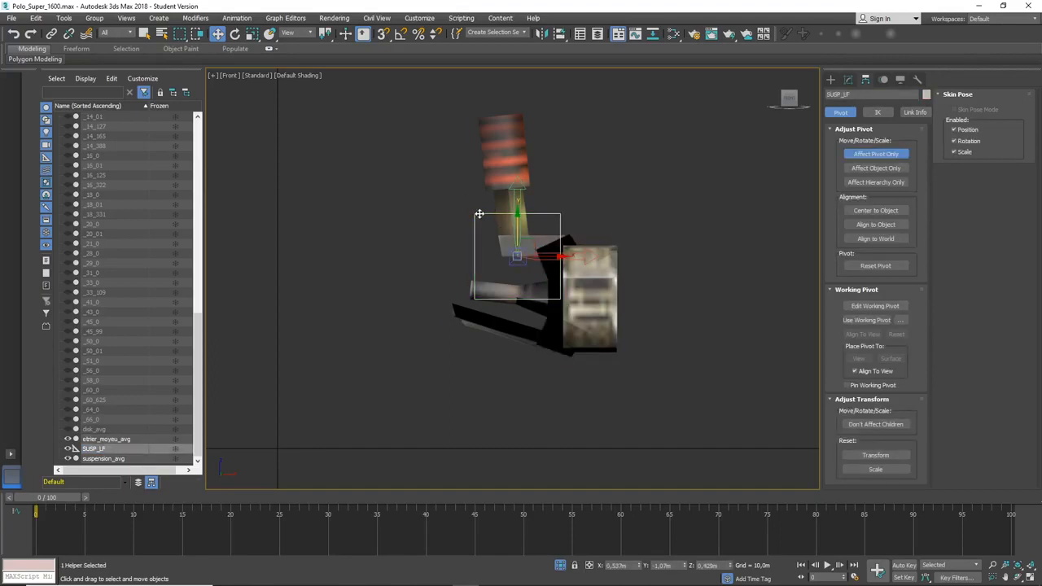
{"action": "left_click", "coordinate": [607, 287]}
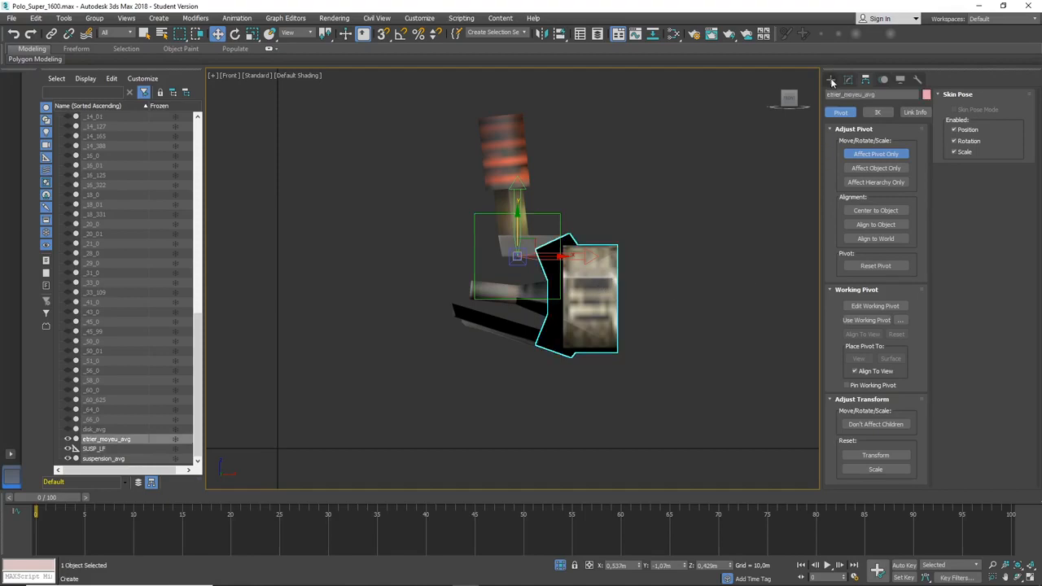
Leave pivot editing and make etrier_moyeu_avg a child of the SUSP_LF dummy in the scene hierarchy.
{"action": "left_click", "coordinate": [832, 80]}
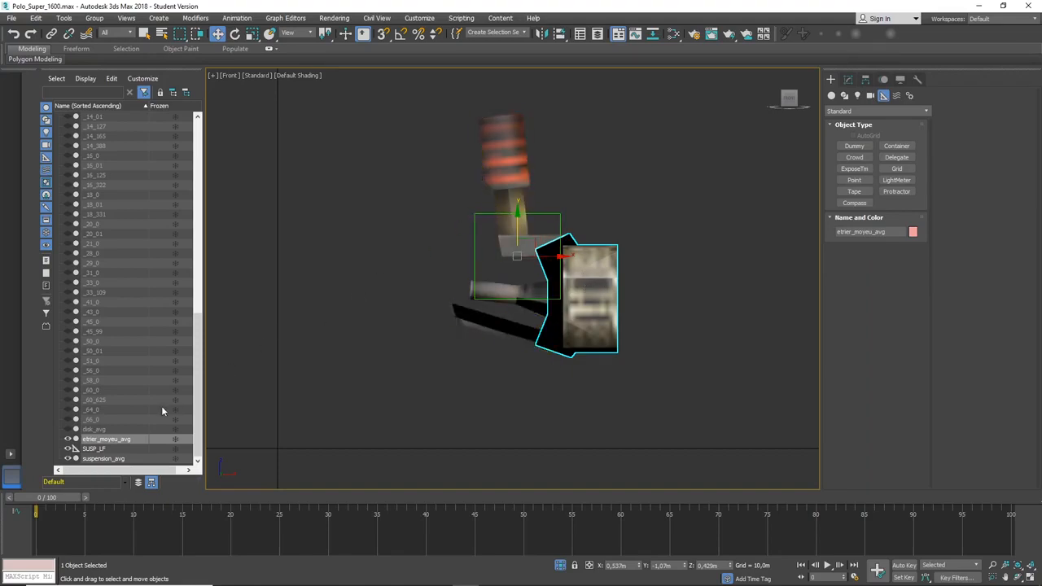
{"action": "left_click", "coordinate": [93, 440]}
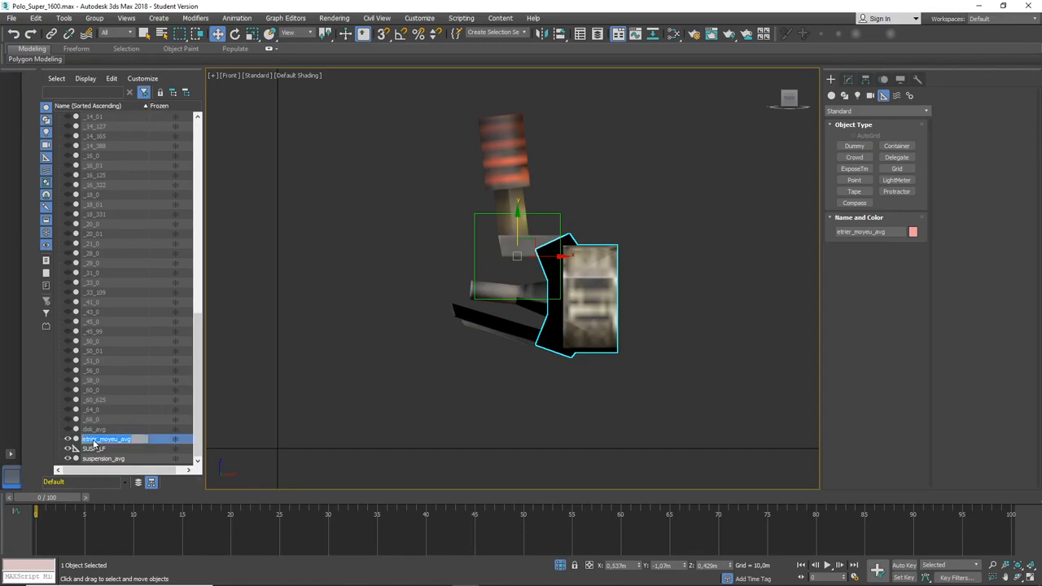
{"action": "left_click", "coordinate": [158, 441]}
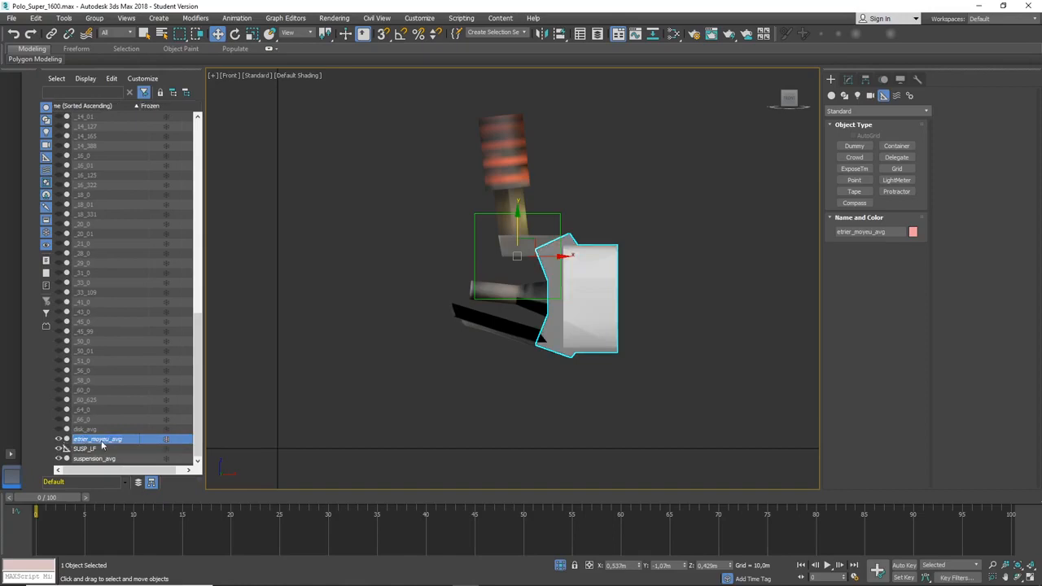
{"action": "left_click_drag", "start_coordinate": [129, 442], "coordinate": [94, 453]}
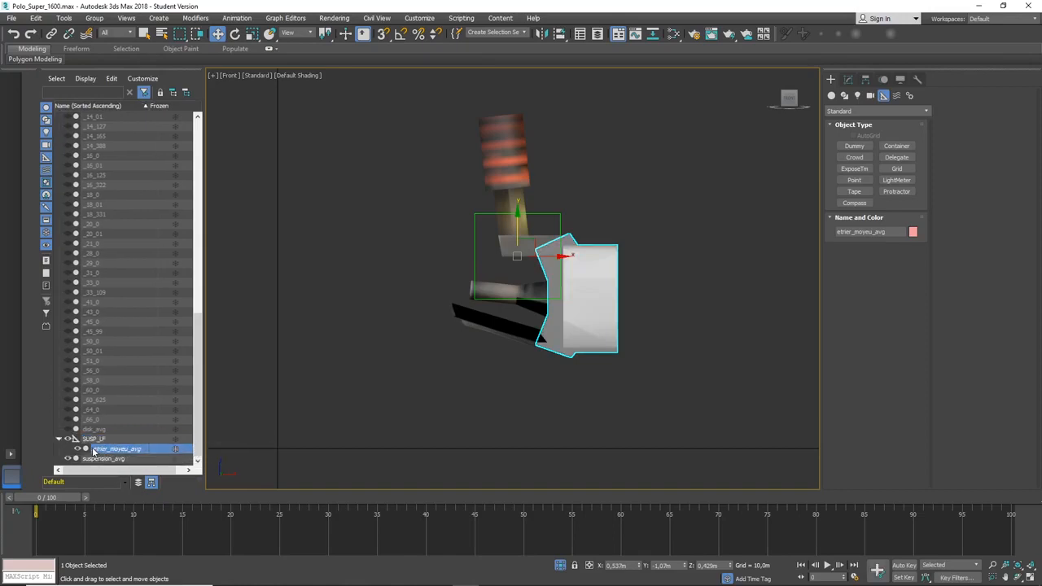
Check that the pivots of SUSP_LF and its child etrier_moyeu_avg match by selecting each in turn.
{"action": "left_click", "coordinate": [91, 441]}
{"action": "left_click", "coordinate": [114, 450]}
{"action": "left_click", "coordinate": [94, 440]}
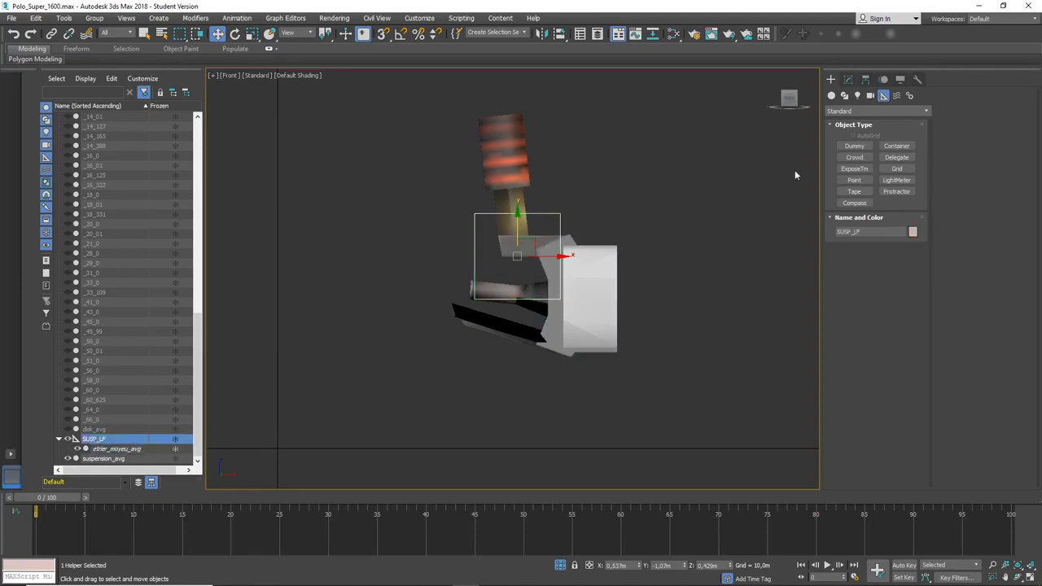
{"action": "left_click", "coordinate": [848, 79]}
{"action": "left_click", "coordinate": [853, 154]}
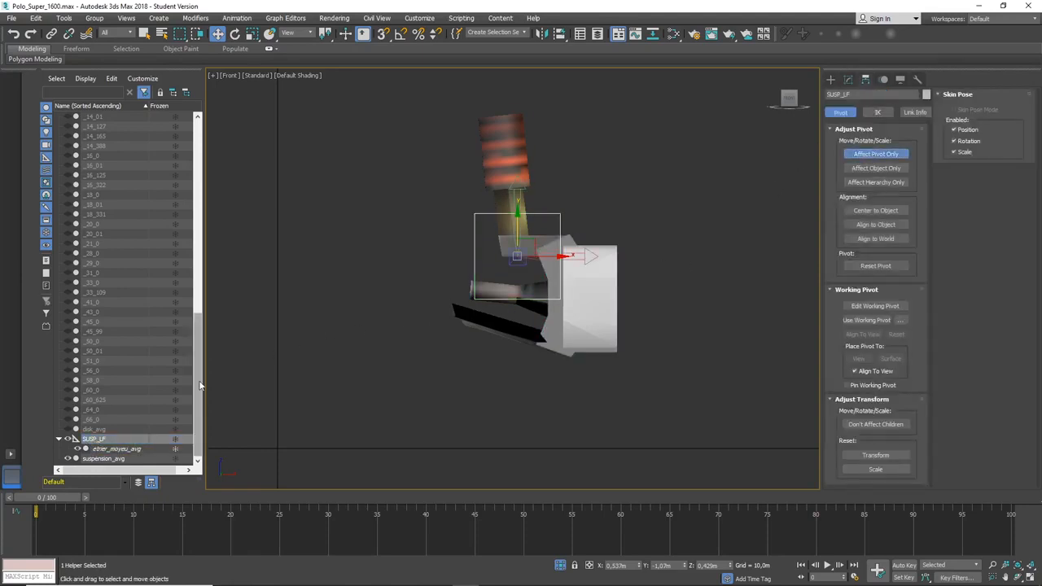
{"action": "left_click", "coordinate": [104, 449]}
{"action": "left_click", "coordinate": [101, 440]}
{"action": "left_click", "coordinate": [102, 449]}
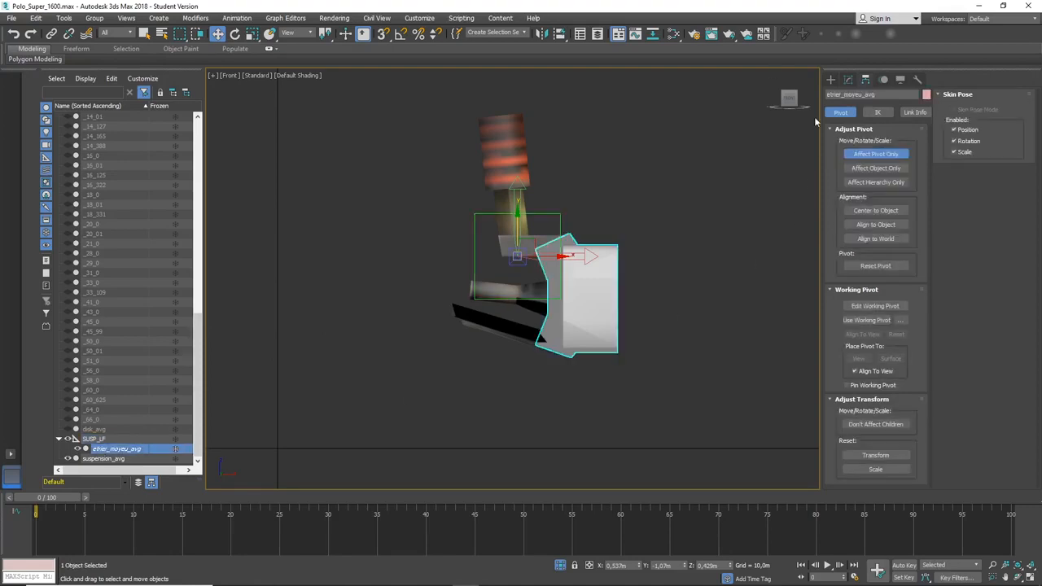
{"action": "left_click", "coordinate": [831, 79]}
{"action": "left_click", "coordinate": [706, 203]}
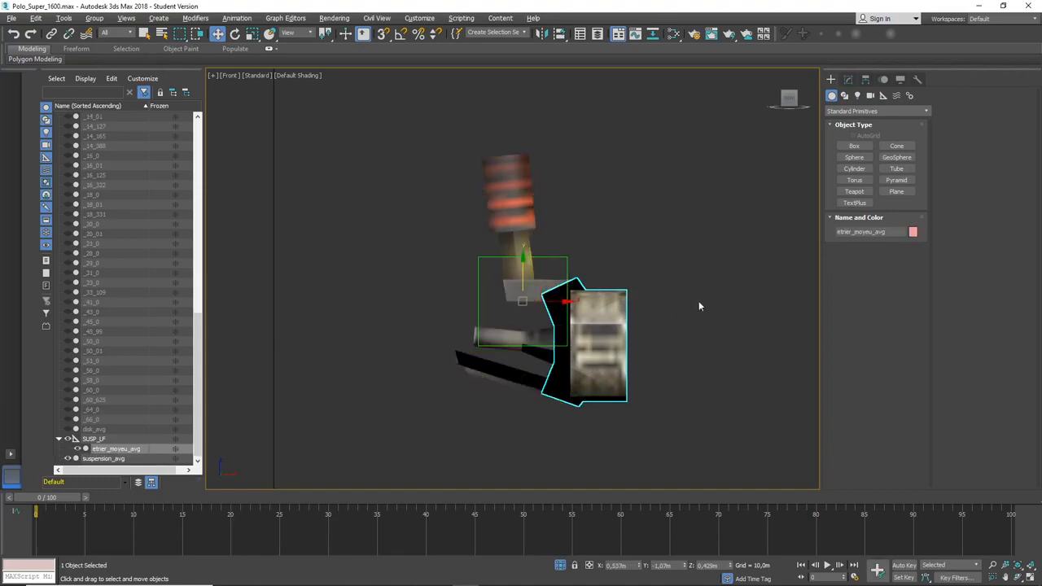
In the back view, create a Dummy helper in the empty space beside the suspension.
{"action": "middle_click_drag", "start_coordinate": [759, 256], "coordinate": [571, 316], "text": "alt"}
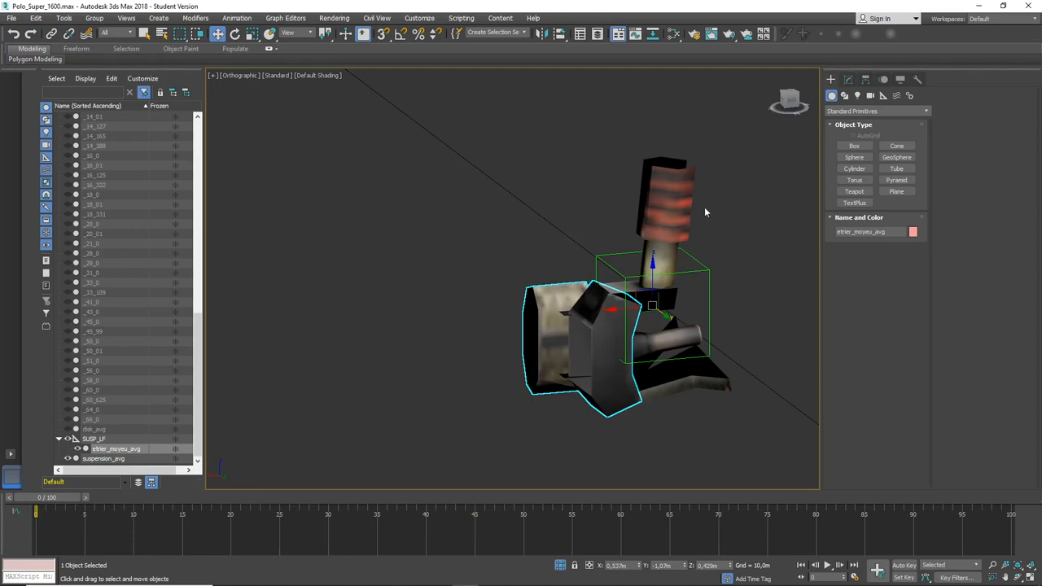
{"action": "key", "text": "k"}
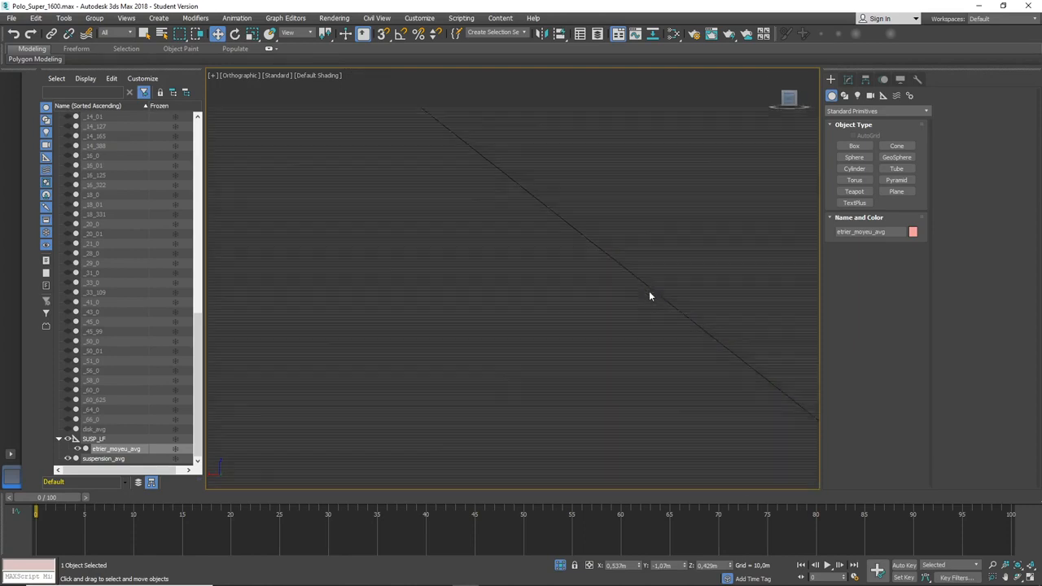
{"action": "key", "text": "z"}
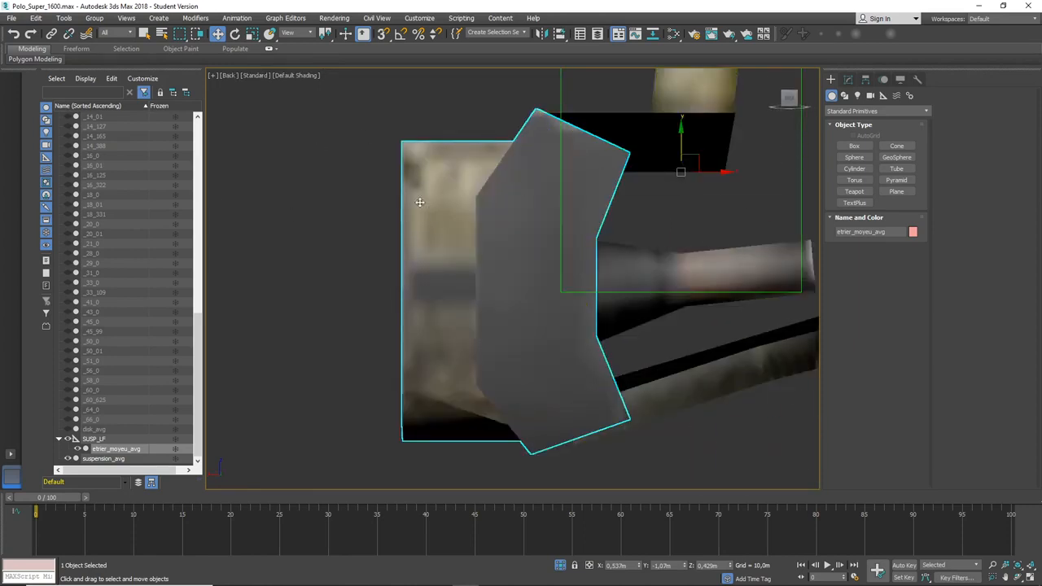
{"action": "scroll", "coordinate": [419, 211], "scroll_direction": "down", "scroll_amount": 5}
{"action": "left_click", "coordinate": [386, 318]}
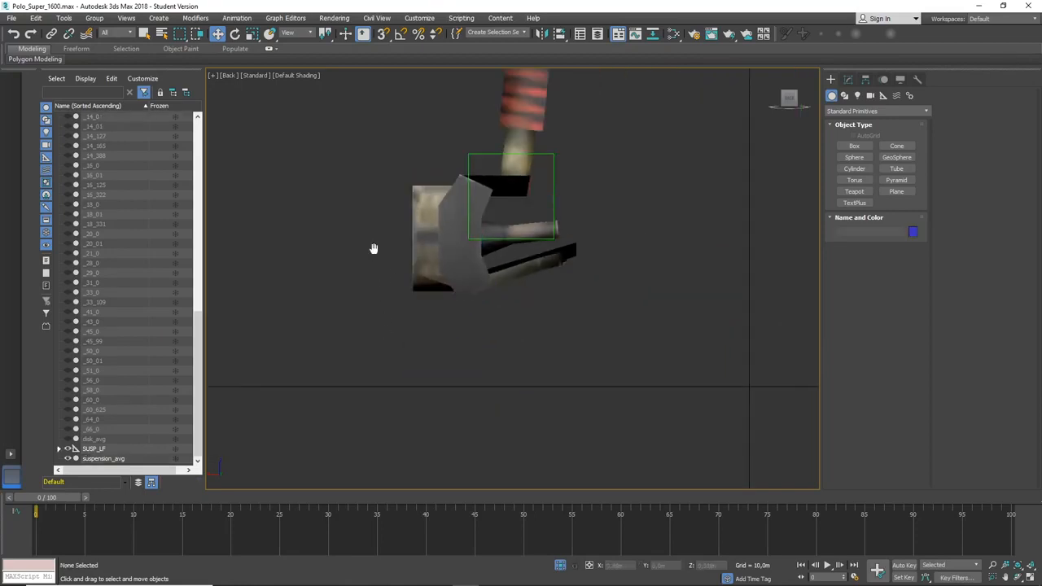
{"action": "middle_click_drag", "start_coordinate": [372, 249], "coordinate": [440, 328]}
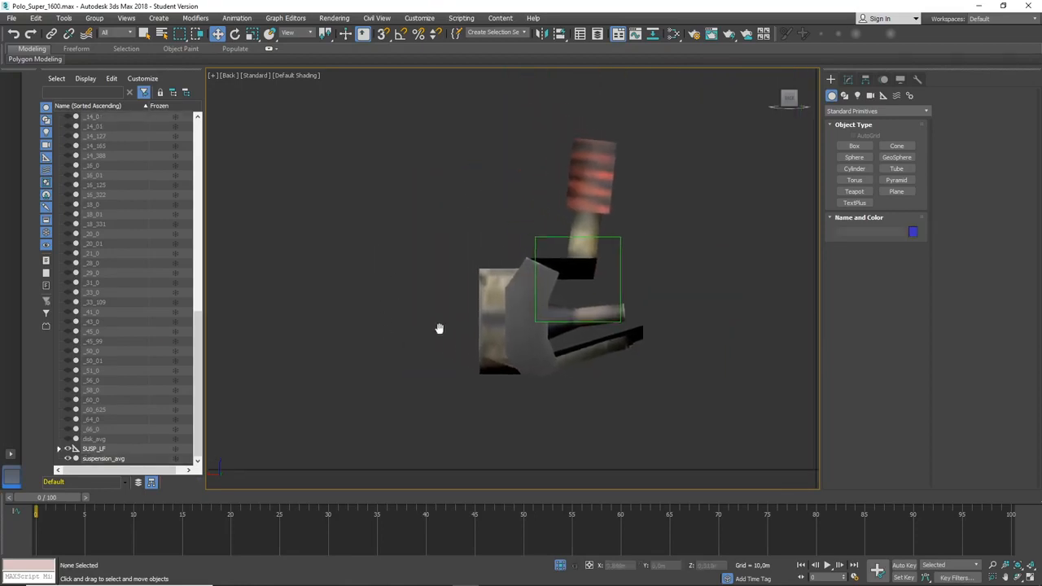
{"action": "left_click", "coordinate": [884, 95]}
{"action": "left_click", "coordinate": [855, 145]}
{"action": "left_click_drag", "start_coordinate": [399, 168], "coordinate": [414, 200]}
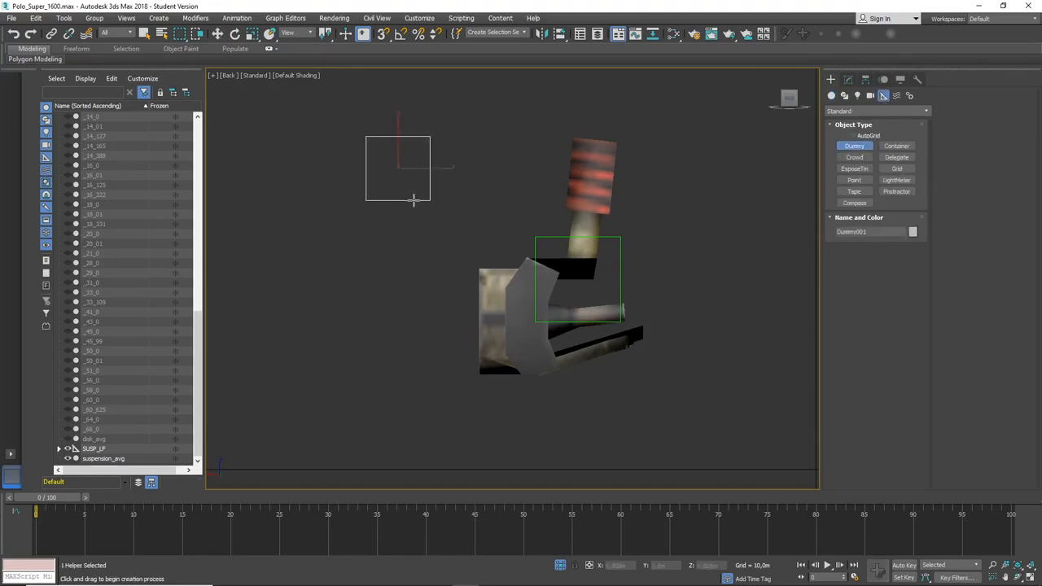
Rename the new dummy HUB_LF.
{"action": "left_click", "coordinate": [877, 234]}
{"action": "type", "text": "HUB"}
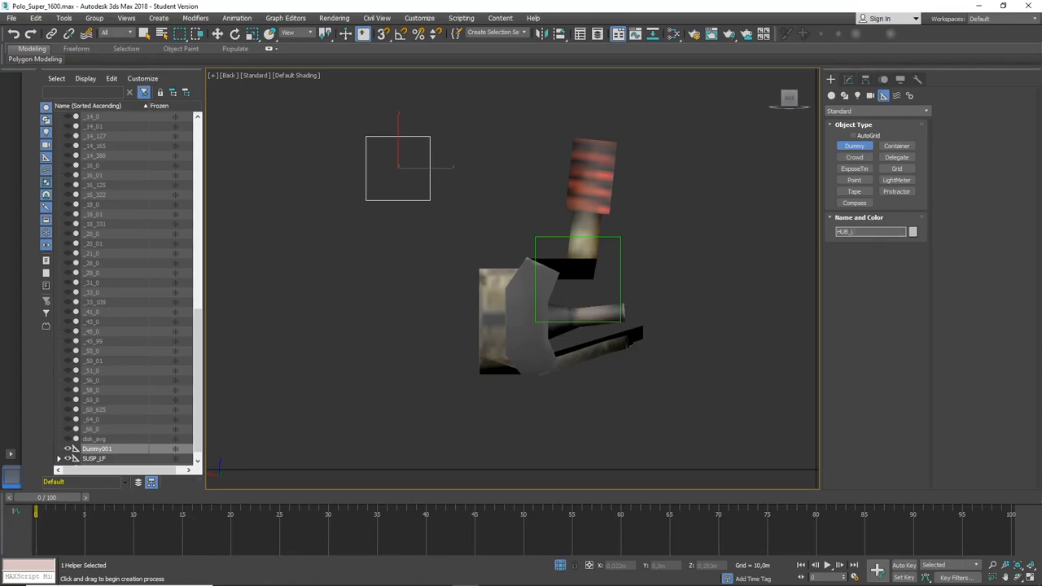
{"action": "type", "text": "_LF"}
{"action": "key", "text": "Return"}
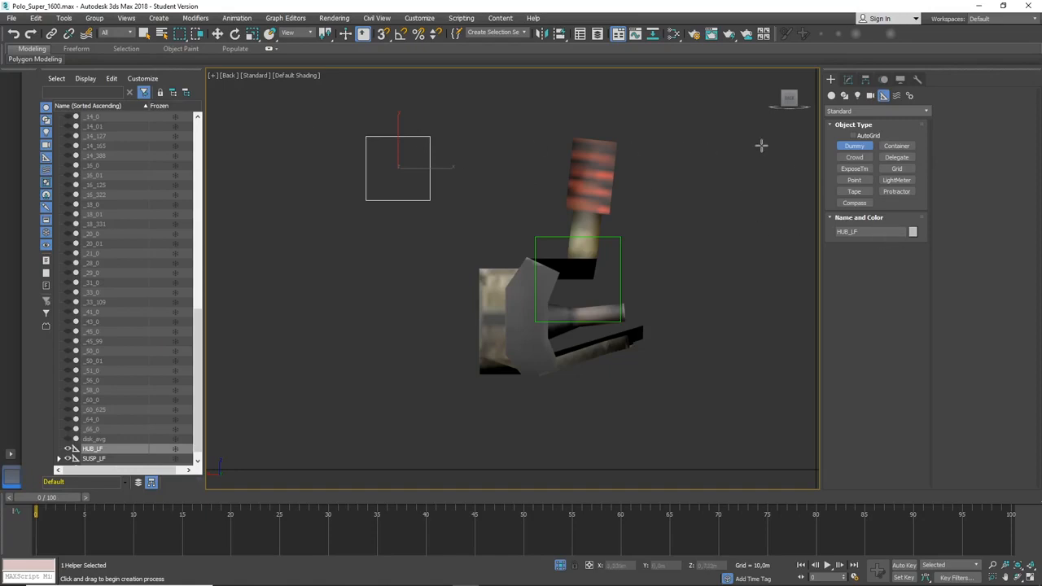
Affecting only the pivot of HUB_LF, set its rotation to X 90, Y 0 and Z 0.
{"action": "left_click", "coordinate": [863, 79]}
{"action": "left_click", "coordinate": [865, 155]}
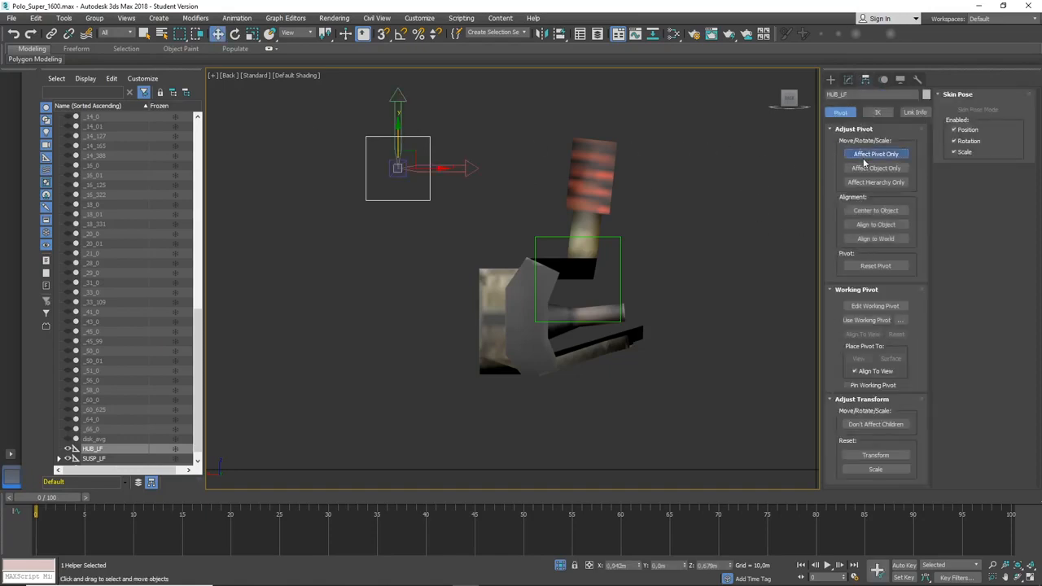
{"action": "left_click", "coordinate": [235, 34]}
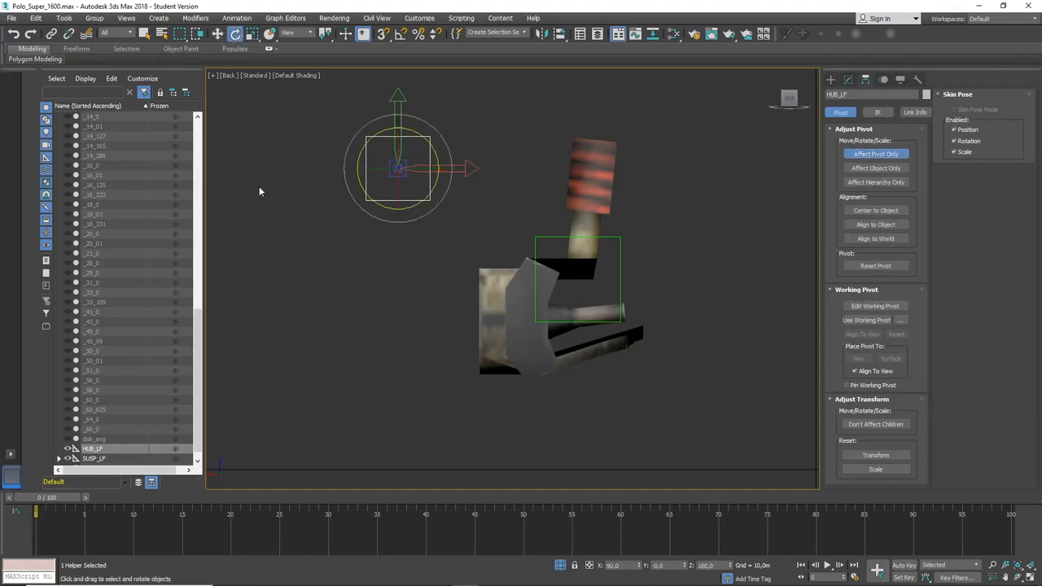
{"action": "double_click", "coordinate": [617, 565]}
{"action": "double_click", "coordinate": [708, 565]}
{"action": "double_click", "coordinate": [627, 565]}
{"action": "type", "text": "90"}
{"action": "key", "text": "Tab"}
{"action": "type", "text": "0"}
{"action": "key", "text": "Tab"}
{"action": "type", "text": "2"}
{"action": "middle_click_drag", "start_coordinate": [396, 319], "coordinate": [491, 366], "text": "alt"}
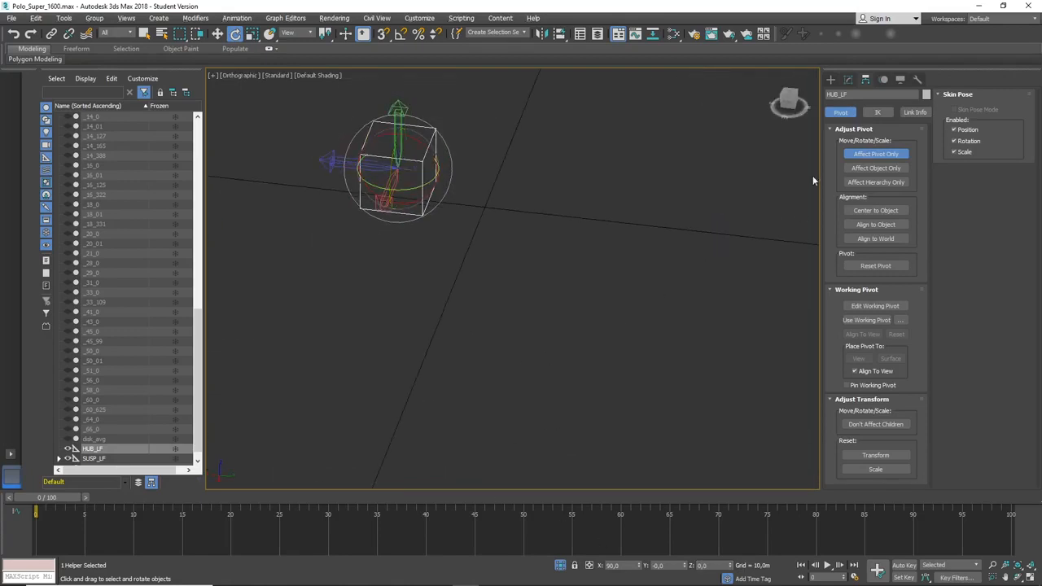
{"action": "left_click", "coordinate": [801, 105]}
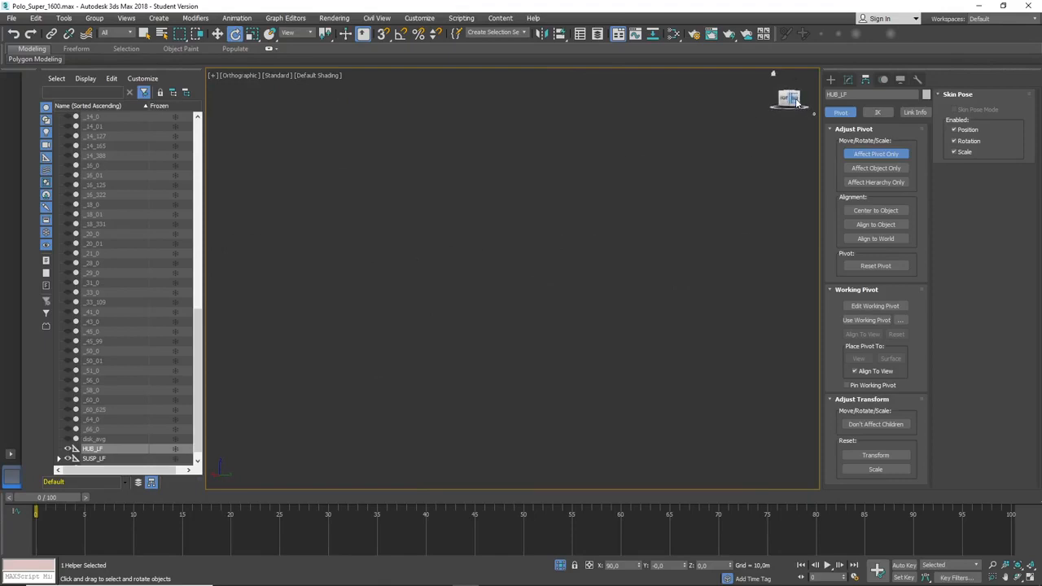
{"action": "scroll", "coordinate": [556, 316], "scroll_direction": "down", "scroll_amount": 4}
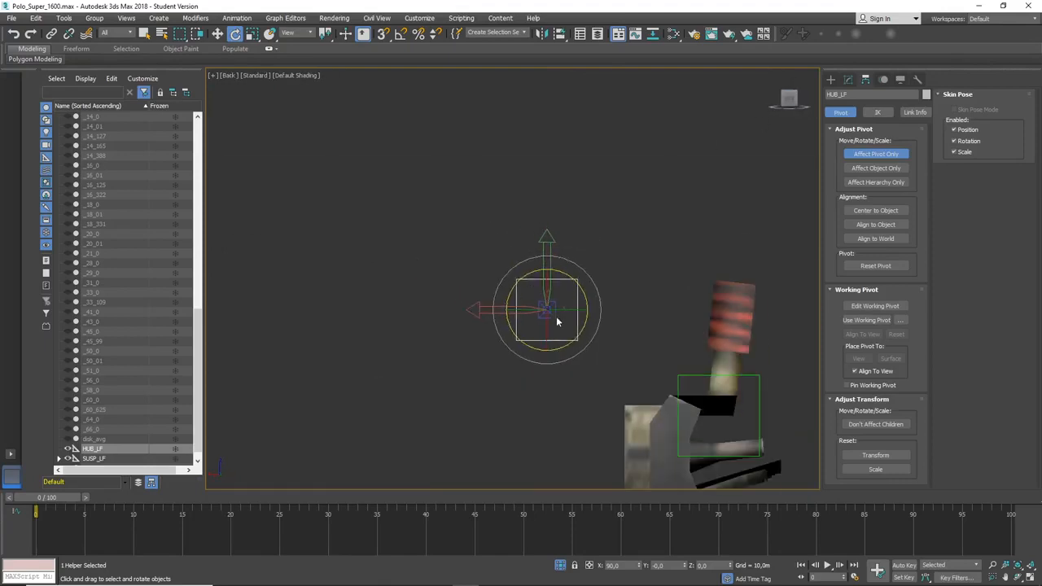
{"action": "middle_click_drag", "start_coordinate": [556, 316], "coordinate": [501, 236]}
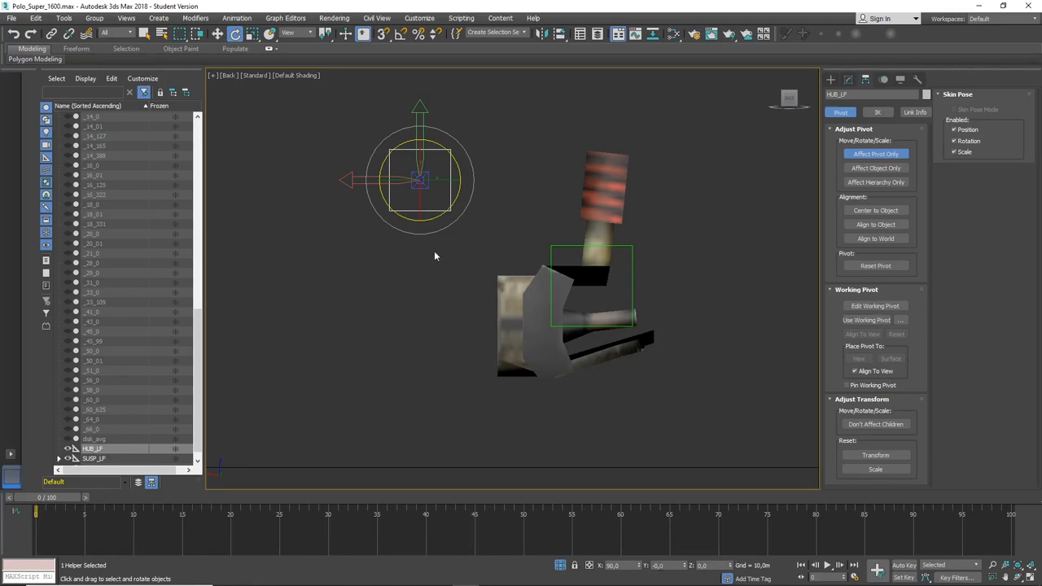
{"action": "left_click", "coordinate": [832, 79]}
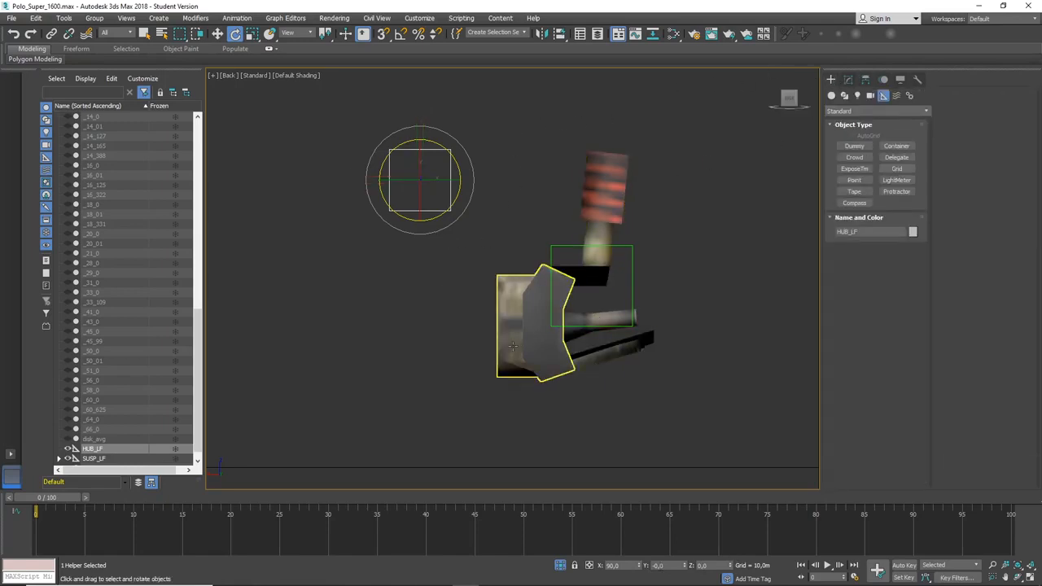
Move the HUB_LF dummy onto the hub in the back view, to about X 0.7 m and Z 0.34 m.
{"action": "left_click", "coordinate": [218, 34]}
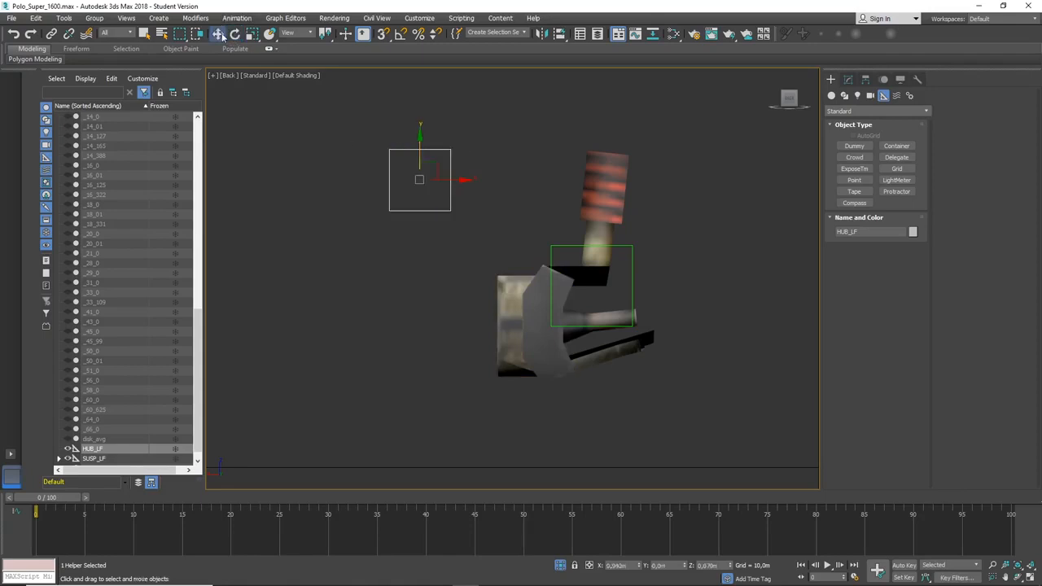
{"action": "left_click_drag", "start_coordinate": [419, 179], "coordinate": [523, 327]}
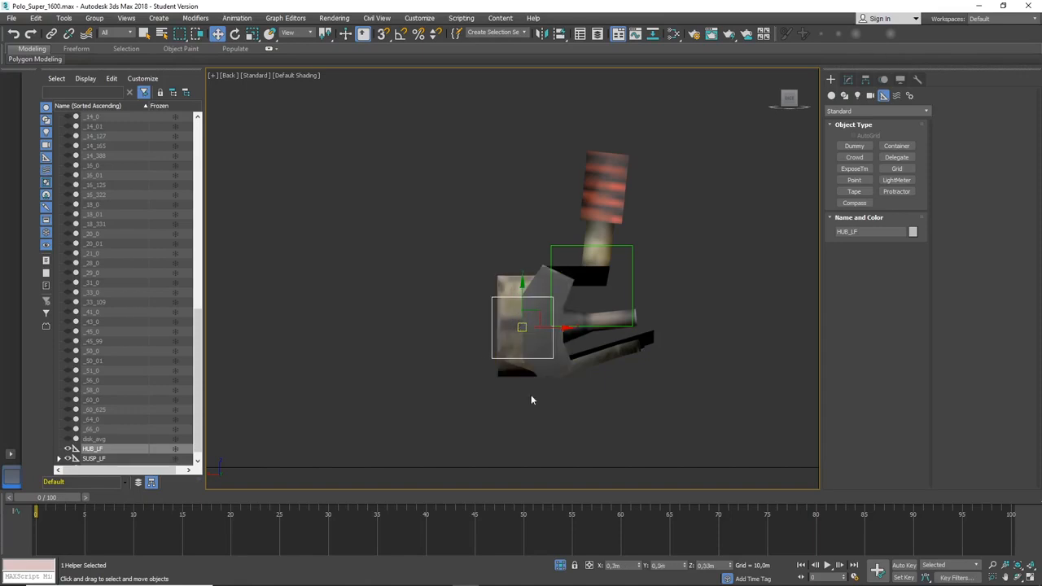
{"action": "key", "text": "z"}
{"action": "scroll", "coordinate": [513, 259], "scroll_direction": "down", "scroll_amount": 5}
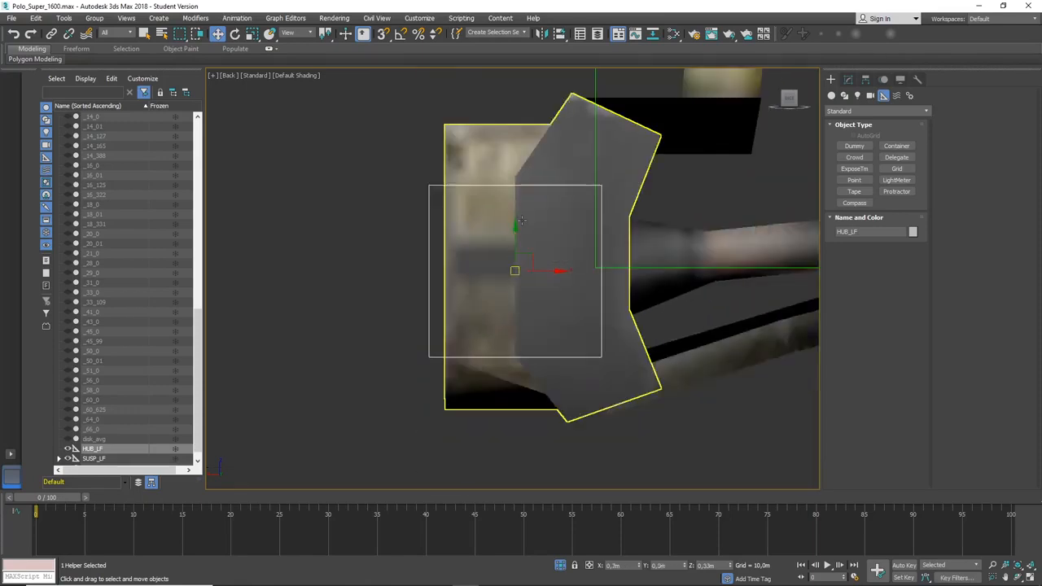
{"action": "left_click_drag", "start_coordinate": [516, 242], "coordinate": [516, 241]}
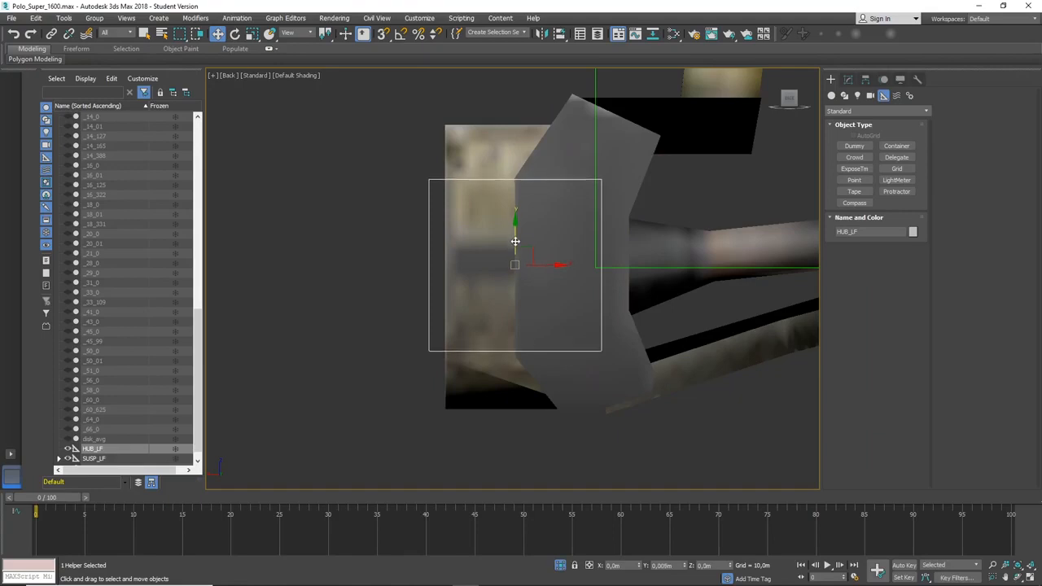
In the right view, centre the HUB_LF dummy on the hub at about Y -1.077 m and Z 0.334 m.
{"action": "left_click_drag", "start_coordinate": [786, 101], "coordinate": [781, 99]}
{"action": "left_click", "coordinate": [781, 100]}
{"action": "scroll", "coordinate": [549, 258], "scroll_direction": "down", "scroll_amount": 6}
{"action": "scroll", "coordinate": [550, 259], "scroll_direction": "down", "scroll_amount": 2}
{"action": "left_click_drag", "start_coordinate": [582, 258], "coordinate": [352, 284]}
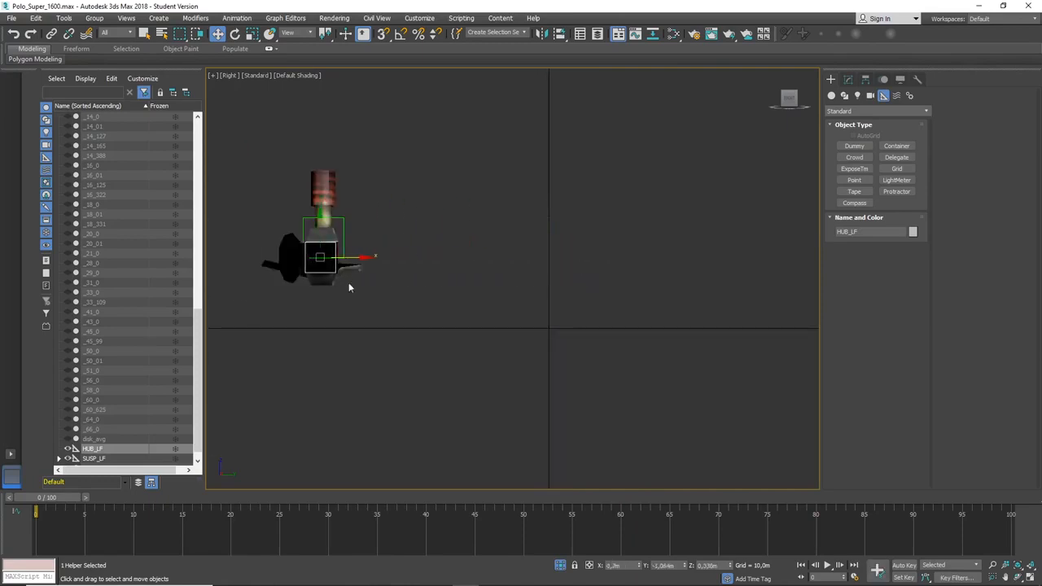
{"action": "key", "text": "z"}
{"action": "scroll", "coordinate": [449, 250], "scroll_direction": "down", "scroll_amount": 2}
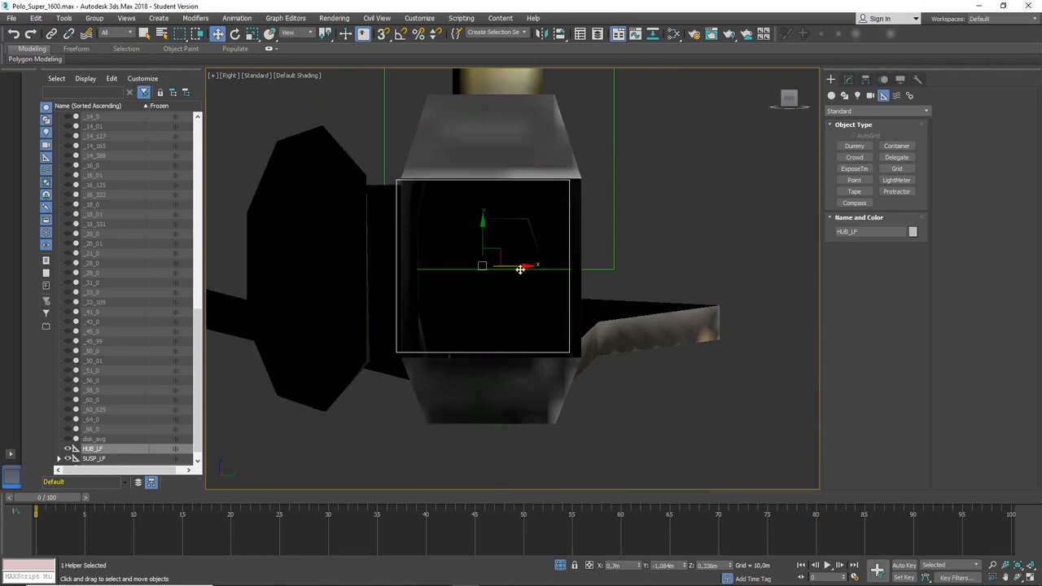
{"action": "left_click_drag", "start_coordinate": [528, 265], "coordinate": [524, 267]}
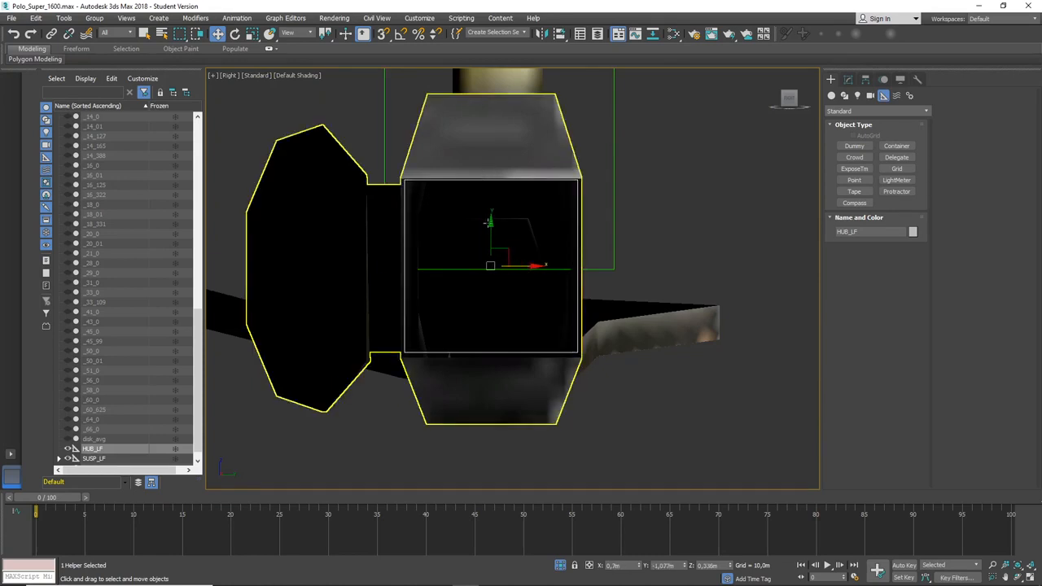
{"action": "left_click_drag", "start_coordinate": [491, 228], "coordinate": [491, 231]}
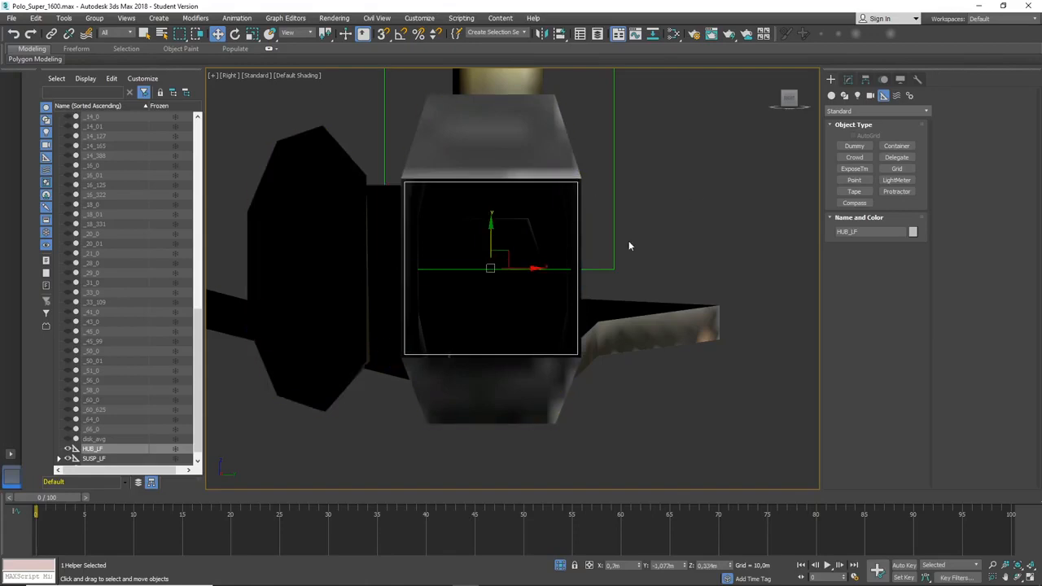
Make the HUB_LF dummy a child of SUSP_LF in the scene hierarchy.
{"action": "mouse_move", "coordinate": [800, 101]}
{"action": "left_click", "coordinate": [803, 101]}
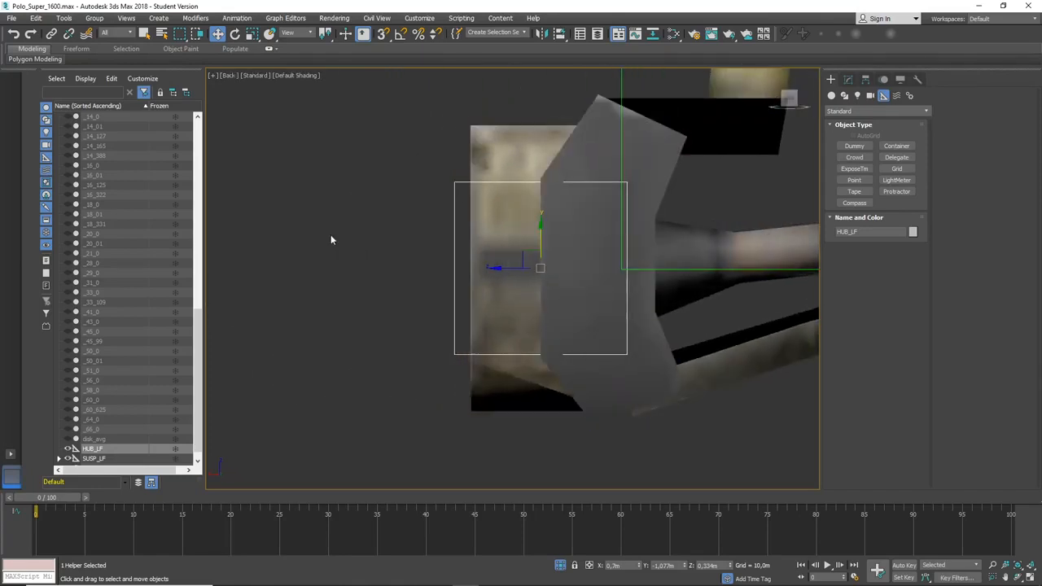
{"action": "scroll", "coordinate": [323, 269], "scroll_direction": "down", "scroll_amount": 2}
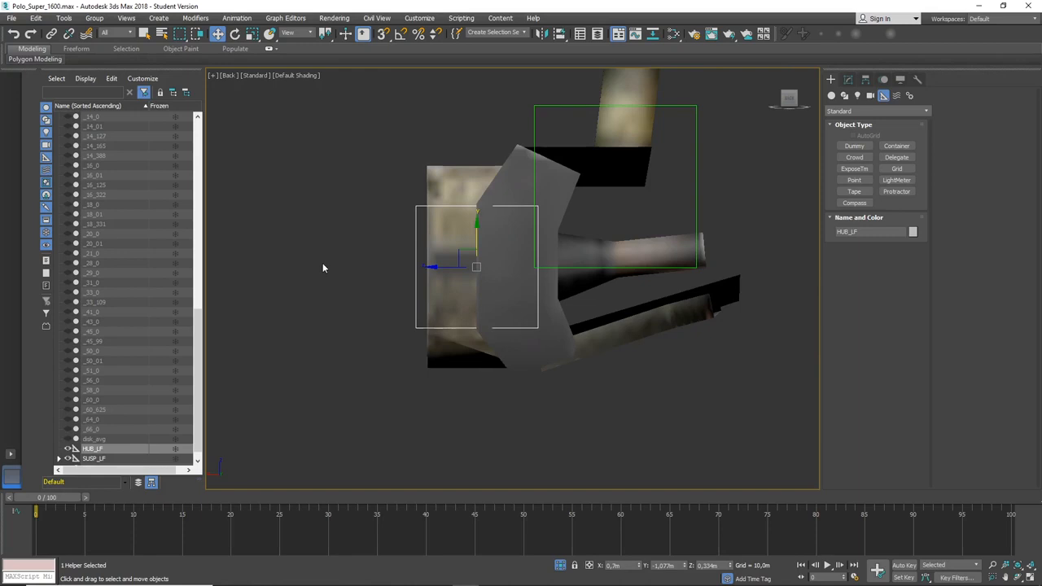
{"action": "middle_click_drag", "start_coordinate": [366, 262], "coordinate": [414, 286], "text": "alt"}
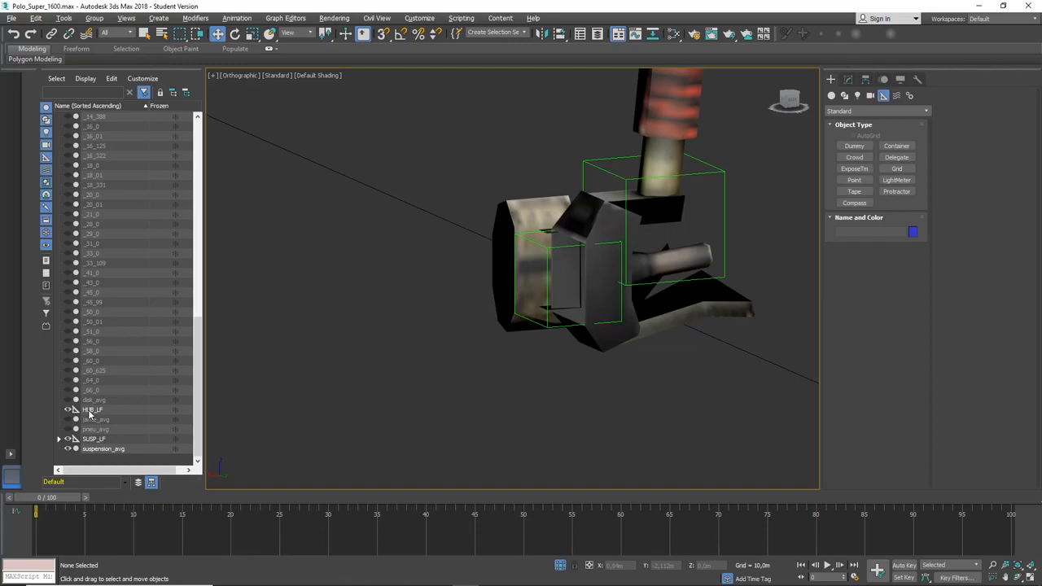
{"action": "left_click_drag", "start_coordinate": [90, 413], "coordinate": [92, 440]}
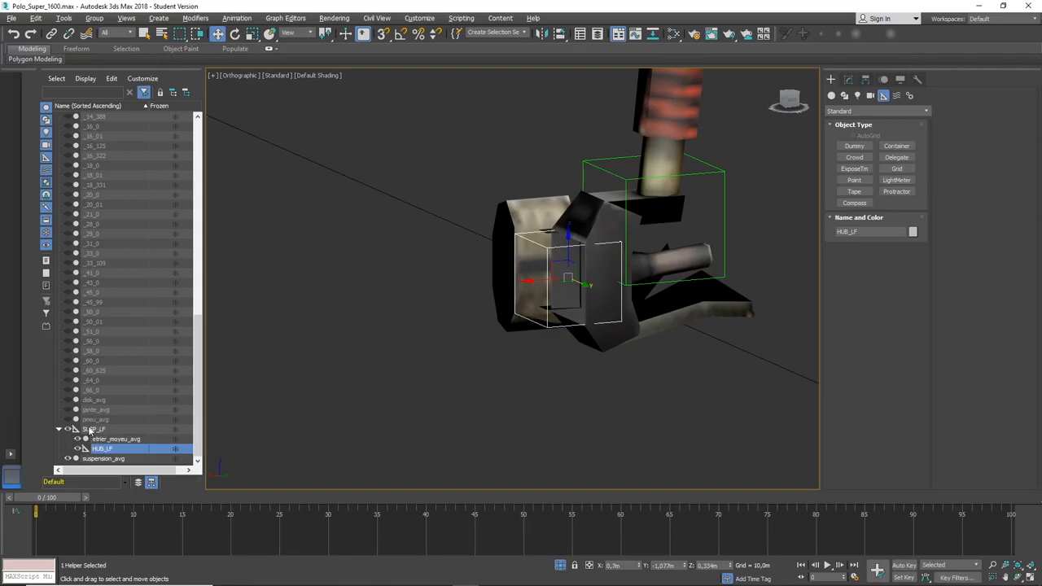
{"action": "left_click", "coordinate": [91, 431]}
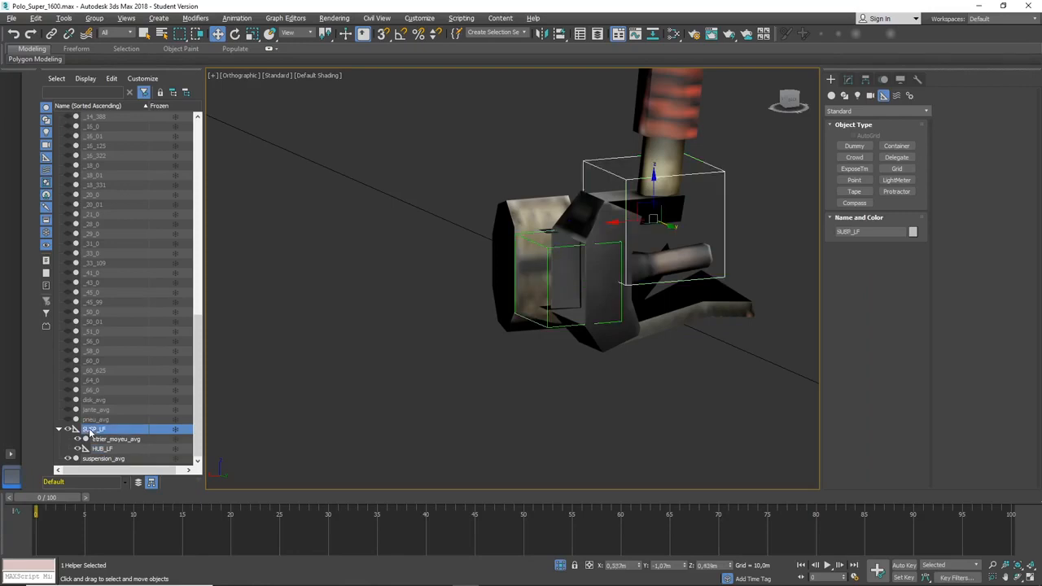
{"action": "left_click", "coordinate": [104, 443]}
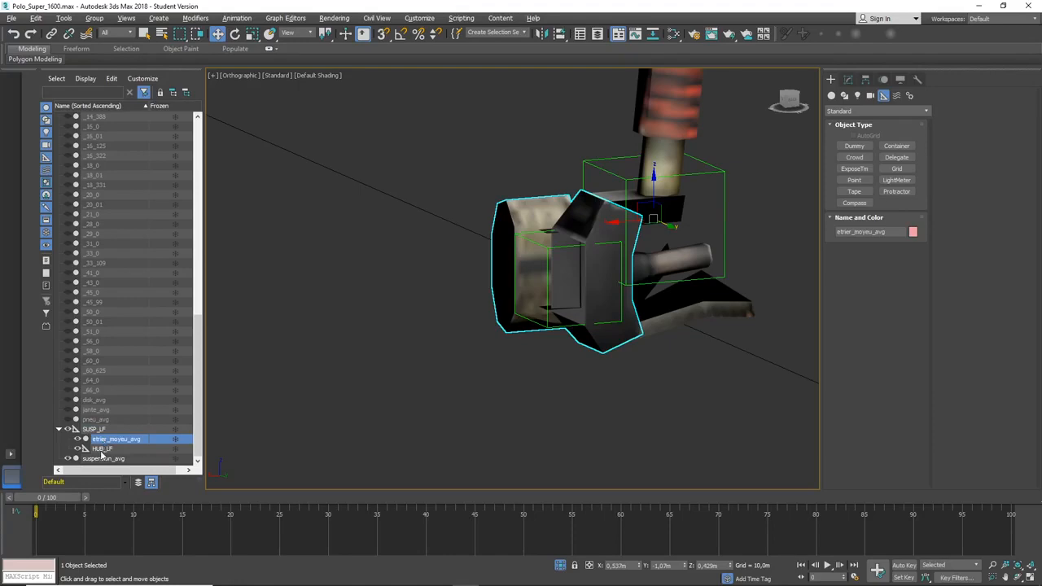
{"action": "left_click", "coordinate": [103, 449]}
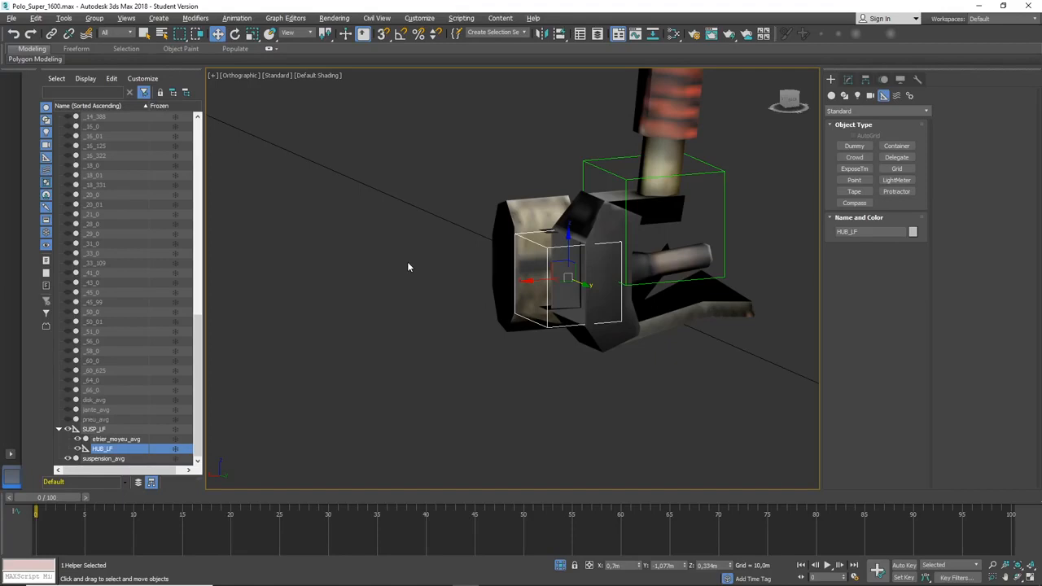
Create a new dummy helper in the back view, in the empty space outboard of the hub.
{"action": "left_click", "coordinate": [794, 101]}
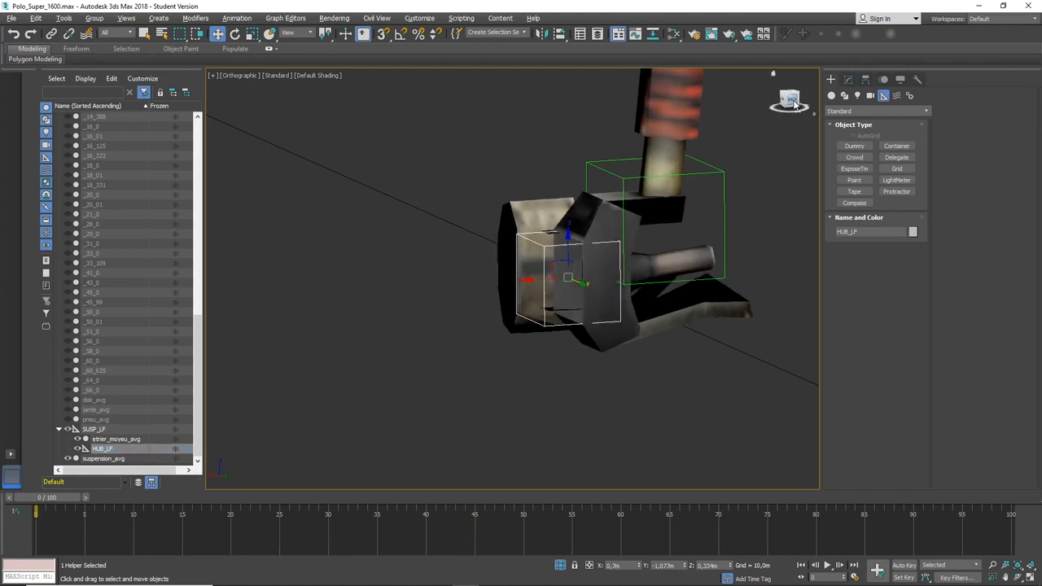
{"action": "left_click", "coordinate": [295, 246]}
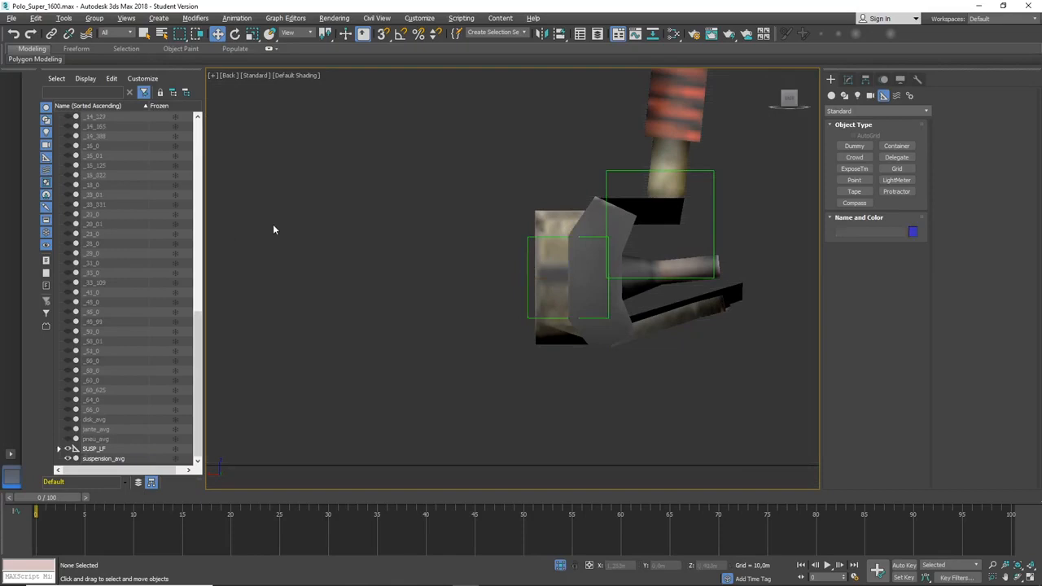
{"action": "left_click", "coordinate": [854, 146]}
{"action": "left_click_drag", "start_coordinate": [394, 152], "coordinate": [440, 198]}
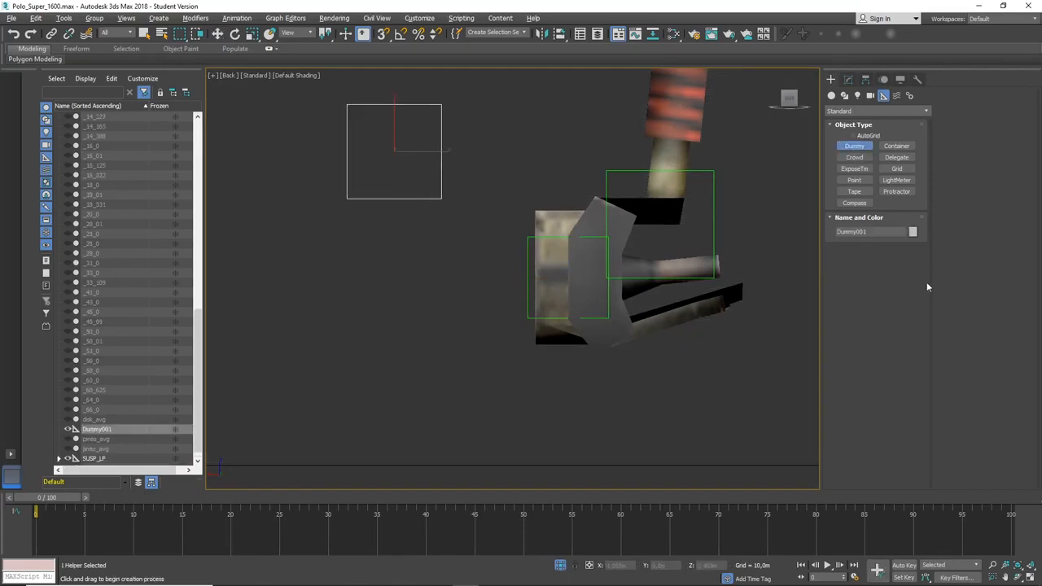
Rename the new dummy as WHEEL_LF.
{"action": "left_click", "coordinate": [880, 232]}
{"action": "type", "text": "wheel"}
{"action": "key", "text": "BackSpace"}
{"action": "key", "text": "BackSpace"}
{"action": "key", "text": "BackSpace"}
{"action": "key", "text": "BackSpace"}
{"action": "key", "text": "BackSpace"}
{"action": "type", "text": "WHEEL"}
{"action": "key", "text": "Return"}
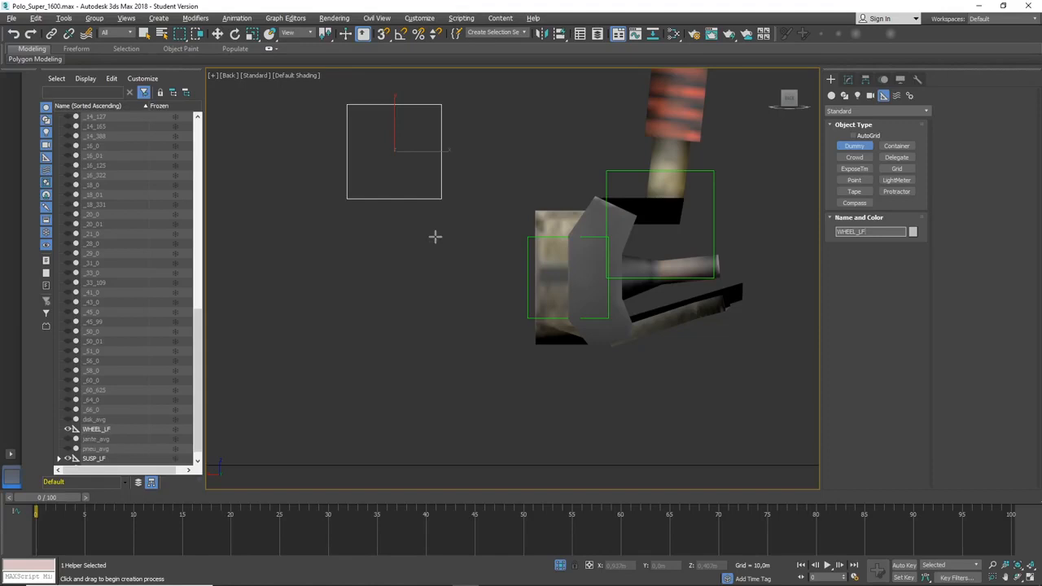
Affecting only the pivot of WHEEL_LF, set its Z rotation to 0.
{"action": "key", "text": "w"}
{"action": "left_click", "coordinate": [865, 79]}
{"action": "left_click", "coordinate": [877, 154]}
{"action": "left_click", "coordinate": [238, 35]}
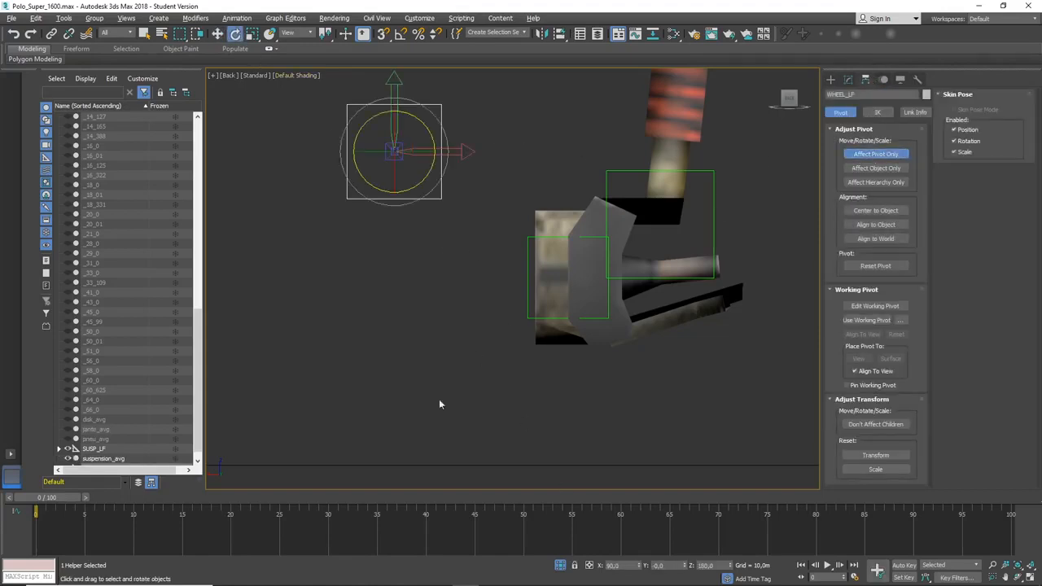
{"action": "double_click", "coordinate": [610, 565]}
{"action": "key", "text": "Tab"}
{"action": "key", "text": "Tab"}
{"action": "type", "text": "0"}
{"action": "key", "text": "Tab"}
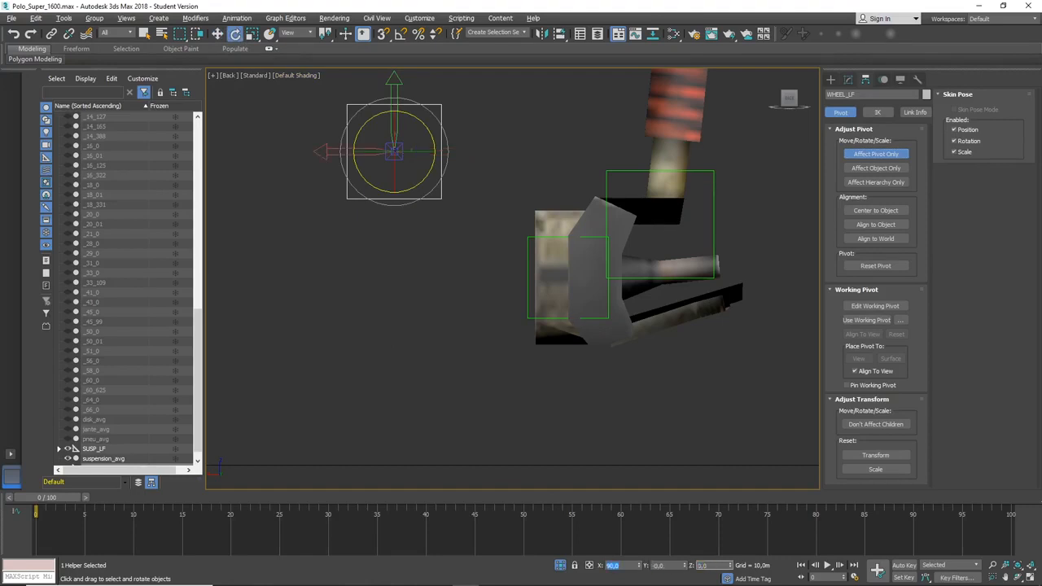
{"action": "left_click", "coordinate": [830, 80]}
{"action": "left_click", "coordinate": [218, 34]}
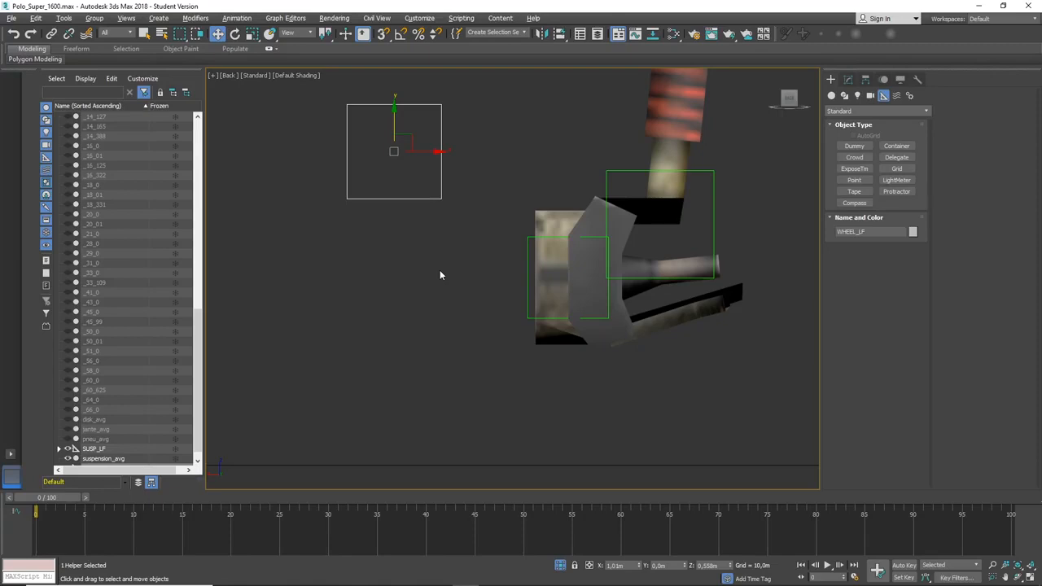
Align the WHEEL_LF dummy to the position of the HUB_LF dummy.
{"action": "left_click", "coordinate": [529, 257]}
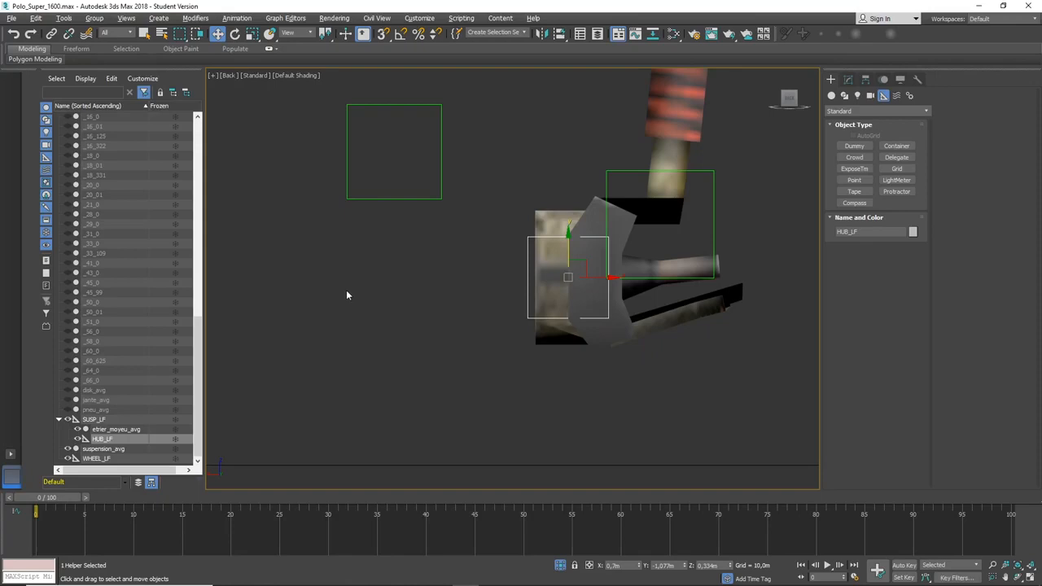
{"action": "left_click", "coordinate": [375, 199]}
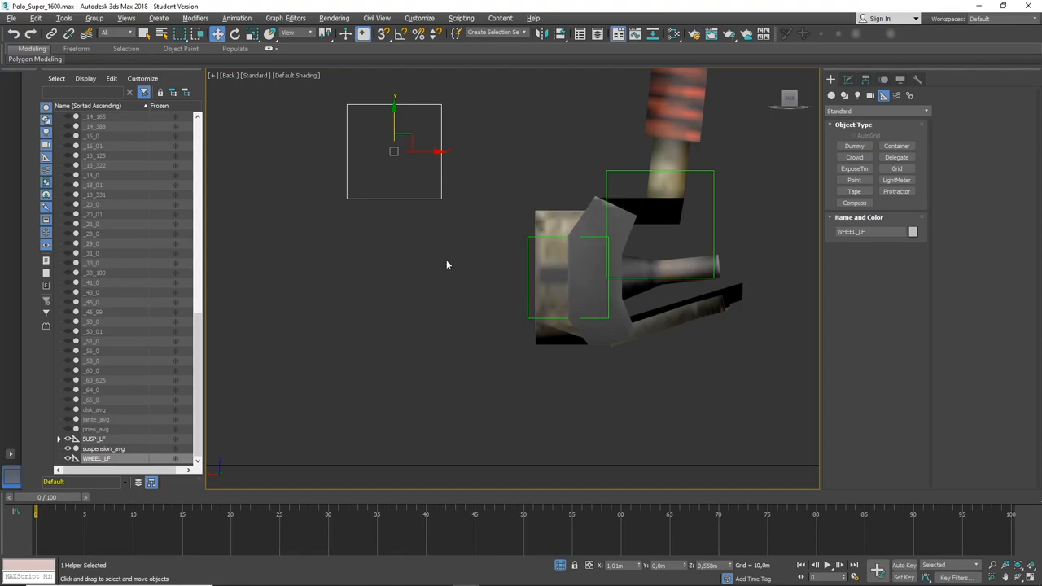
{"action": "key", "text": "alt+a"}
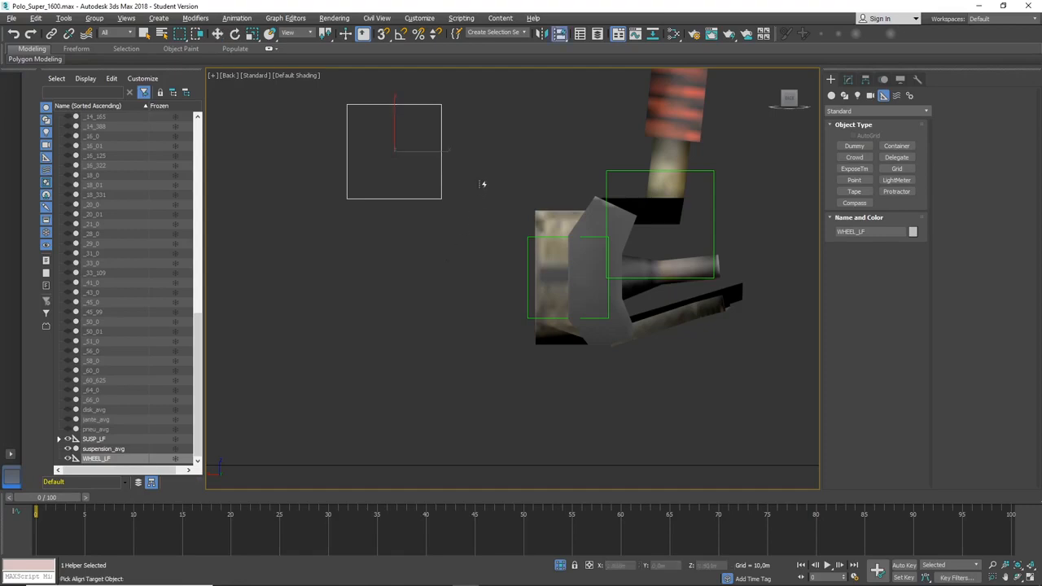
{"action": "left_click", "coordinate": [530, 298]}
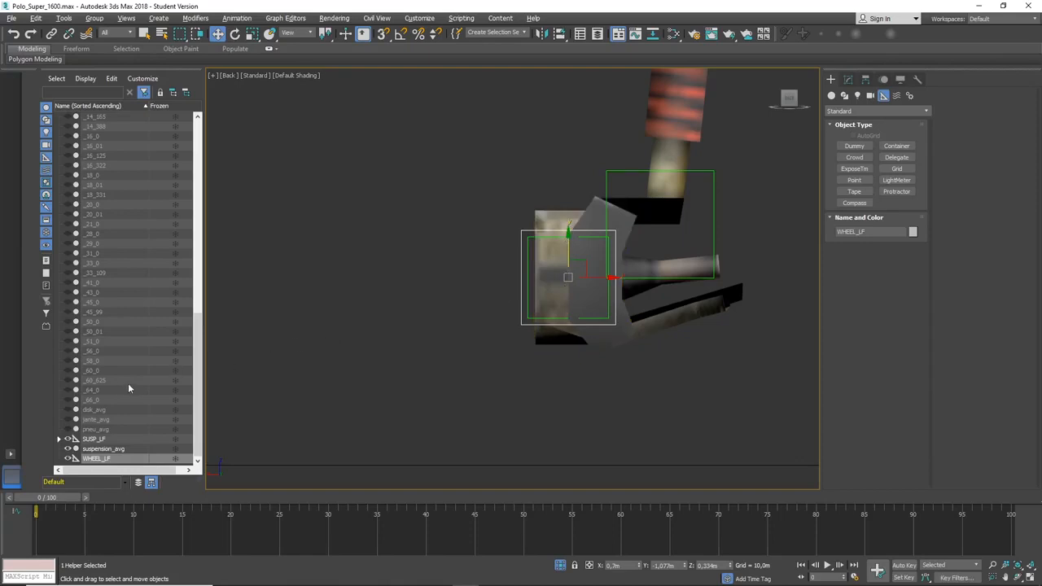
Make WHEEL_LF a child of HUB_LF in the scene hierarchy and clear the selection.
{"action": "left_click", "coordinate": [59, 439]}
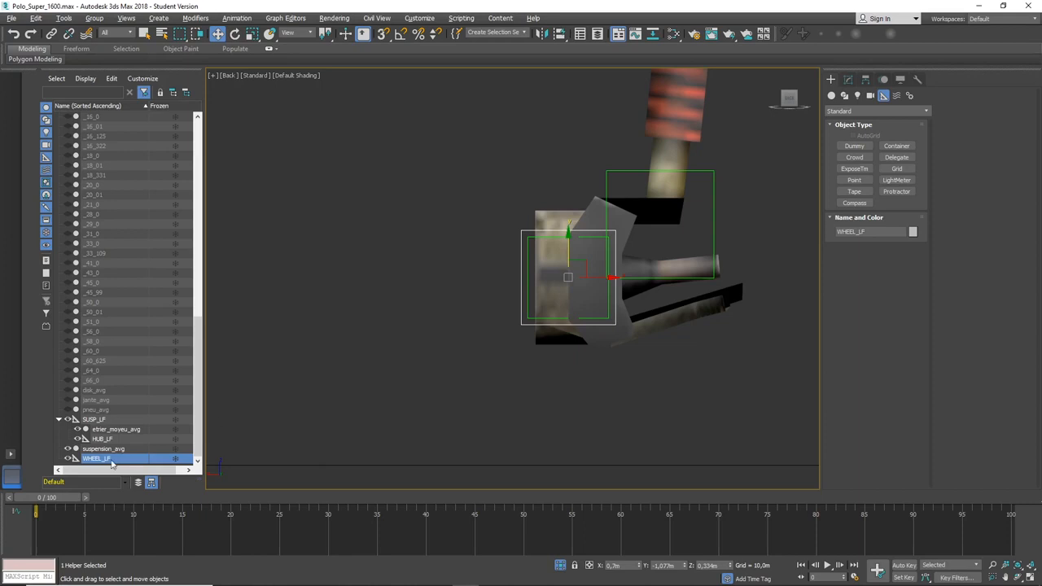
{"action": "mouse_move", "coordinate": [96, 460]}
{"action": "left_mouse_down"}
{"action": "mouse_move", "coordinate": [110, 457]}
{"action": "mouse_move", "coordinate": [106, 443]}
{"action": "left_mouse_up"}
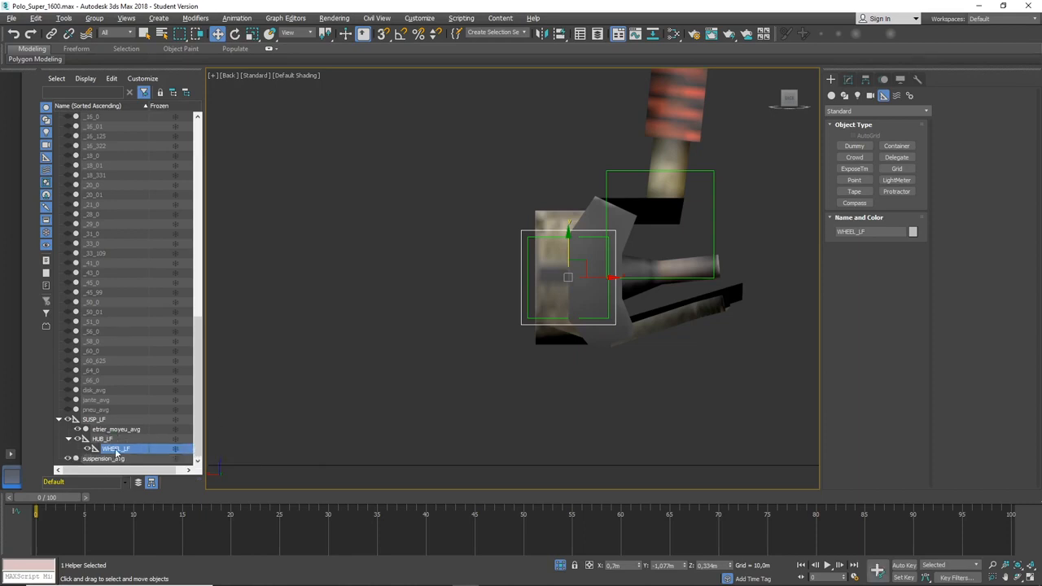
{"action": "left_click", "coordinate": [104, 441]}
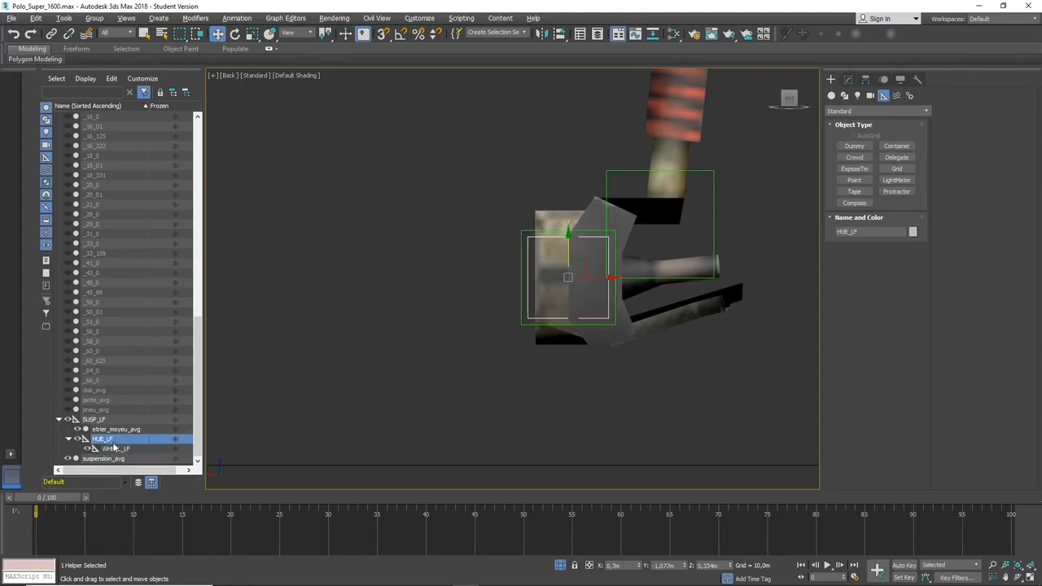
{"action": "left_click", "coordinate": [114, 450]}
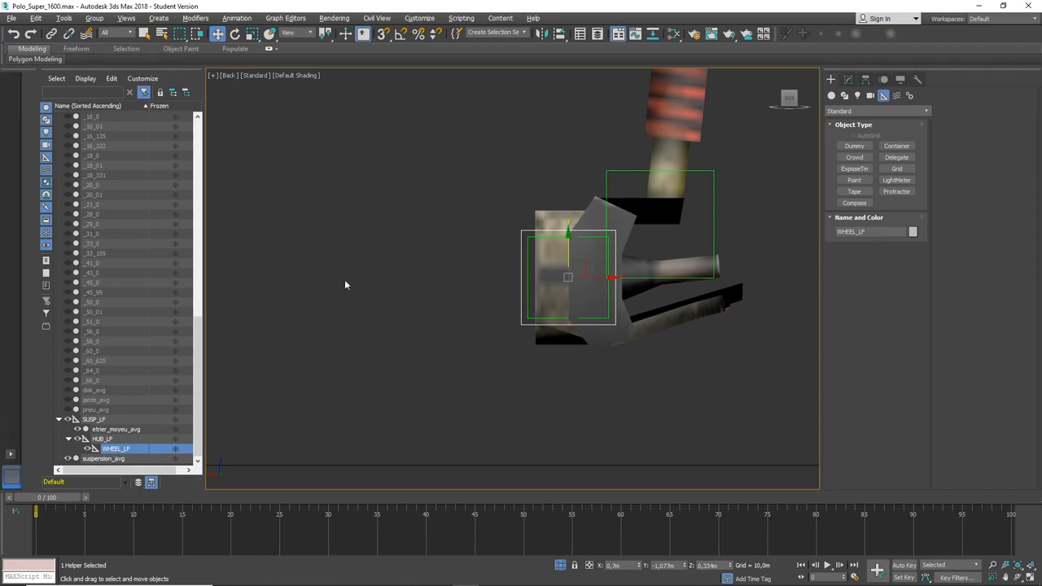
{"action": "left_click", "coordinate": [403, 313]}
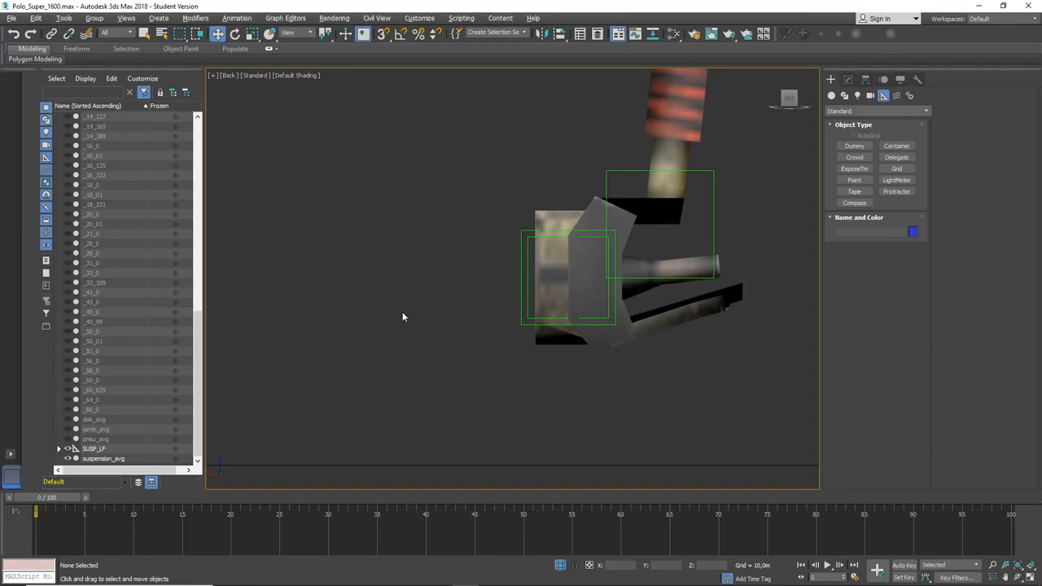
Unhide disk_avg and create another dummy helper in the back view, above and outboard of the hub.
{"action": "scroll", "coordinate": [610, 421], "scroll_direction": "up", "scroll_amount": 2}
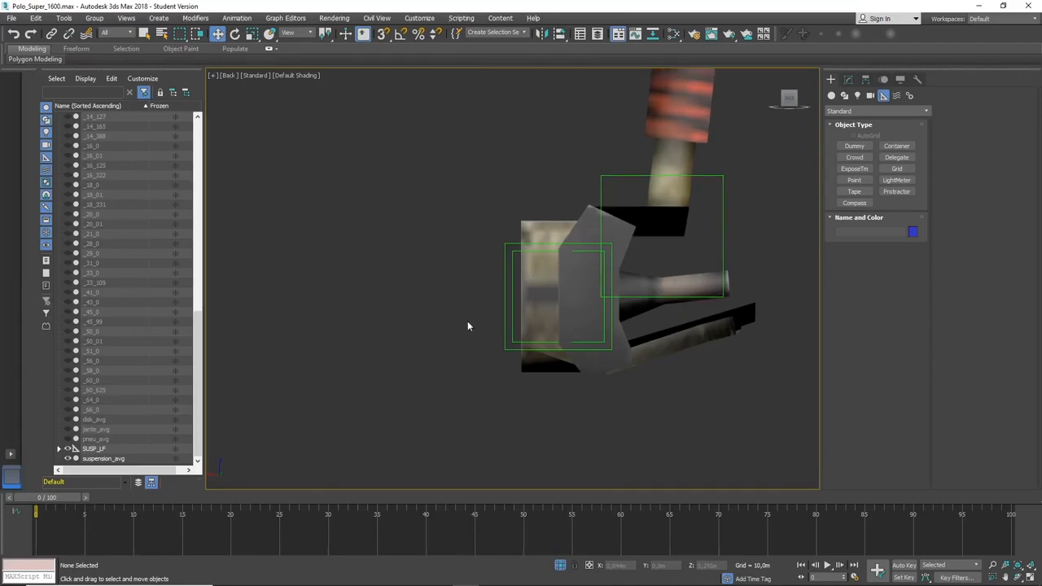
{"action": "left_click", "coordinate": [68, 419]}
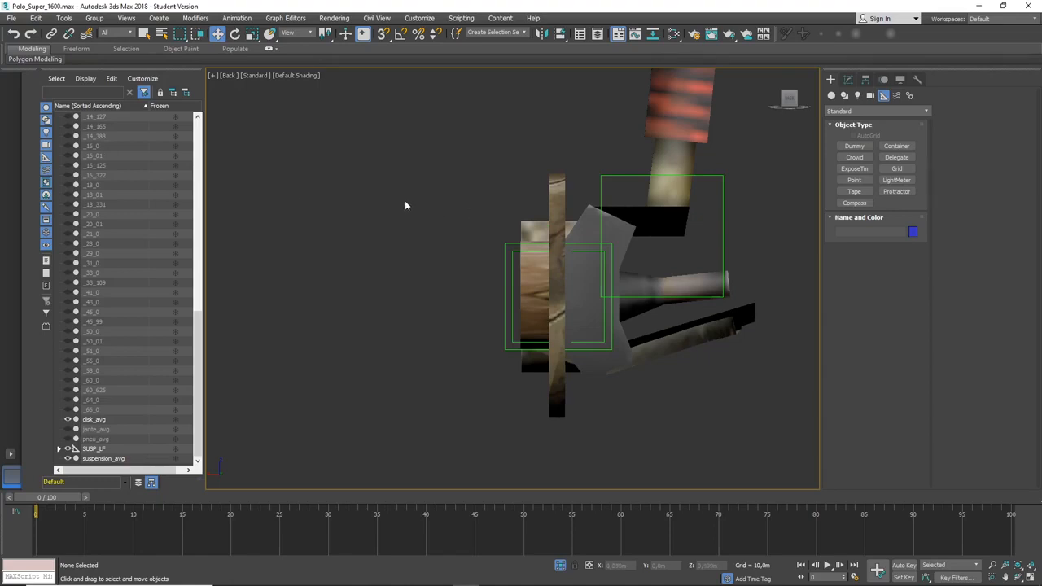
{"action": "left_click", "coordinate": [846, 147]}
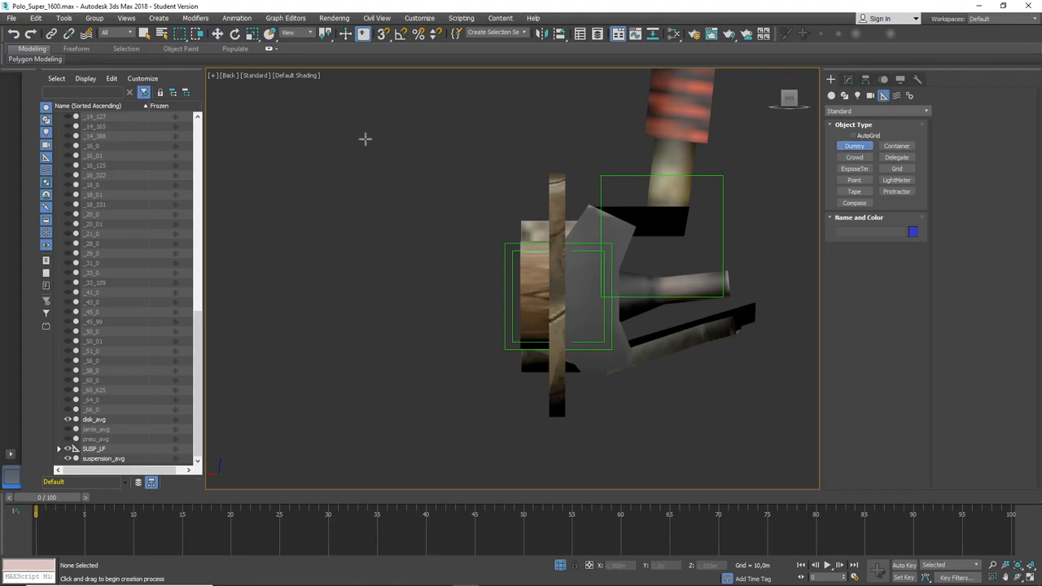
{"action": "left_click_drag", "start_coordinate": [340, 129], "coordinate": [372, 171]}
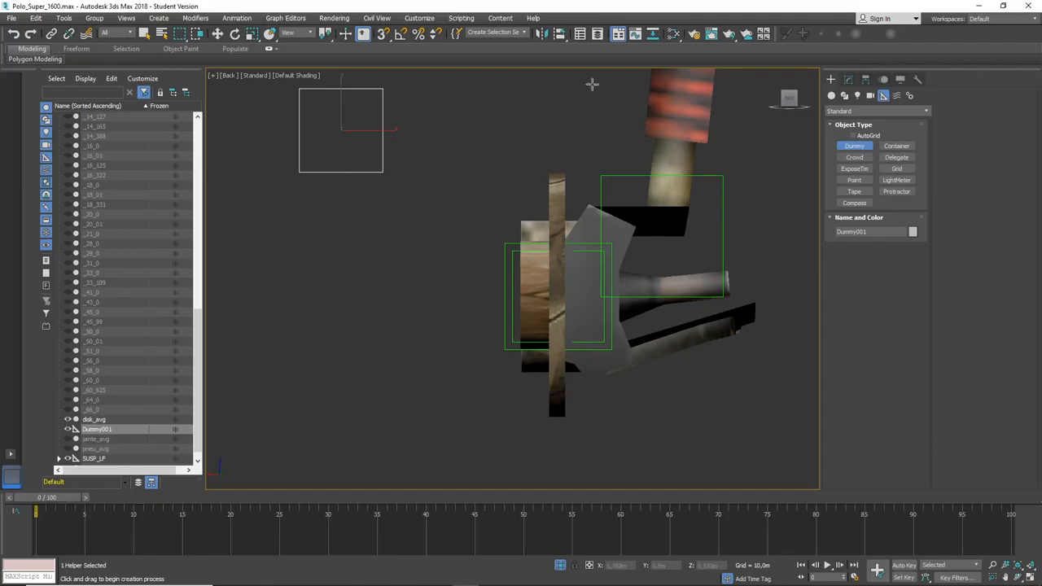
Affecting only the pivot of the new dummy, set its Z rotation to 0.
{"action": "left_click", "coordinate": [865, 81]}
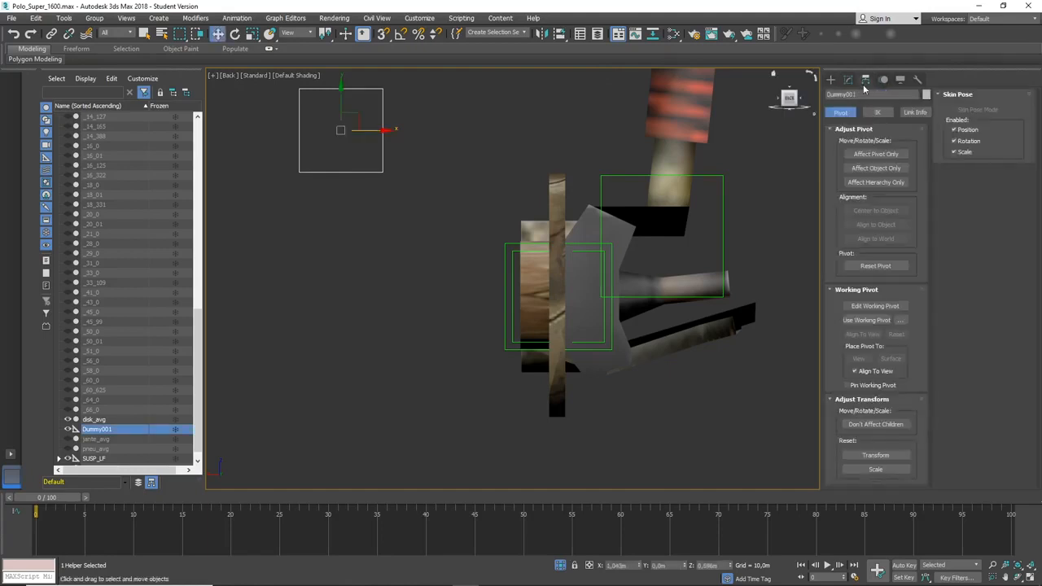
{"action": "left_click", "coordinate": [876, 154]}
{"action": "left_click", "coordinate": [235, 34]}
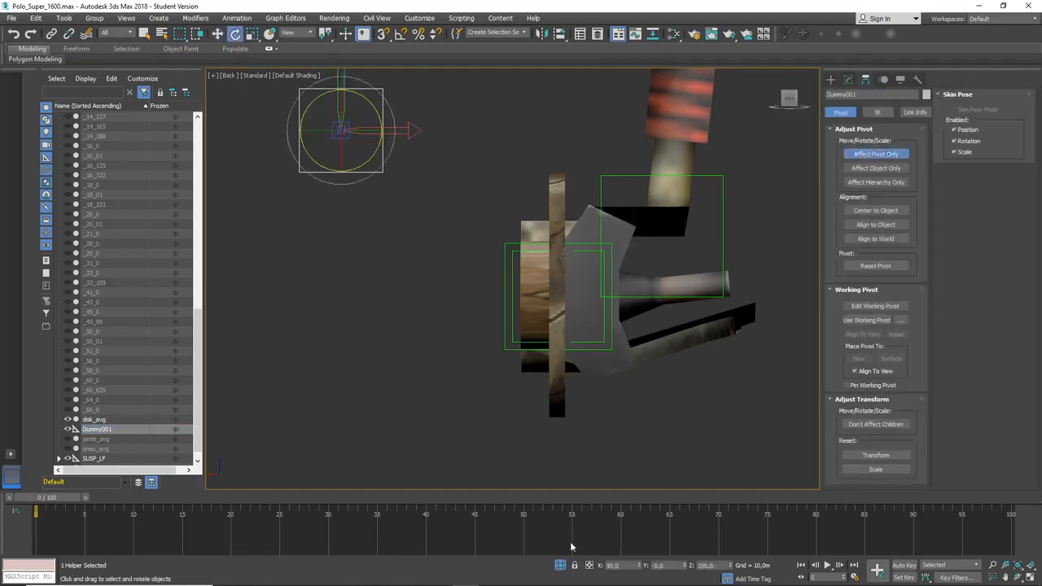
{"action": "left_click", "coordinate": [615, 565]}
{"action": "key", "text": "Tab"}
{"action": "key", "text": "Tab"}
{"action": "type", "text": "0"}
{"action": "key", "text": "Tab"}
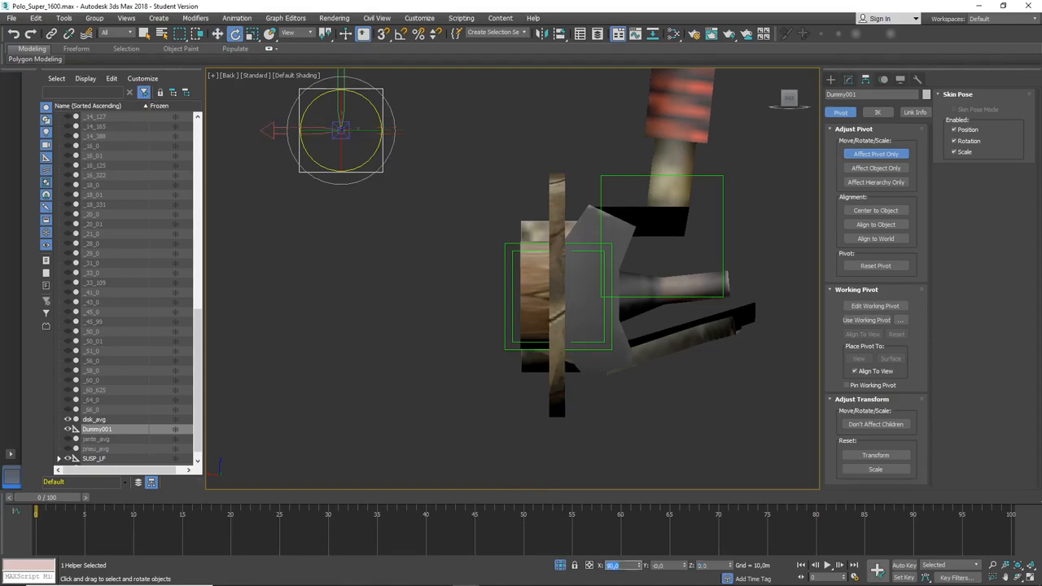
{"action": "left_click", "coordinate": [830, 79]}
{"action": "key", "text": "w"}
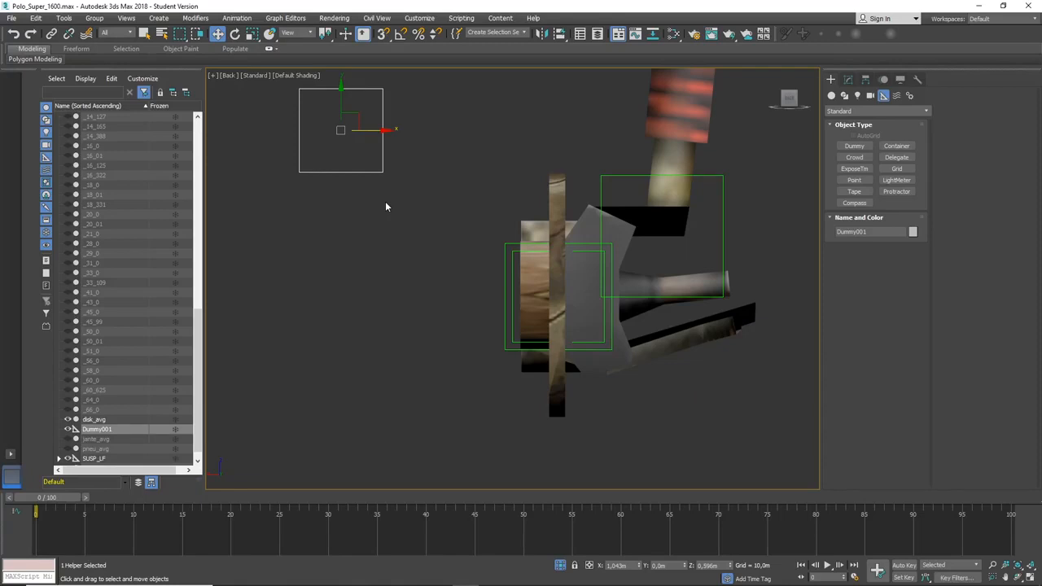
Affecting only the pivot of disk_avg, centre it to the object and check it in the right view.
{"action": "left_click", "coordinate": [552, 194]}
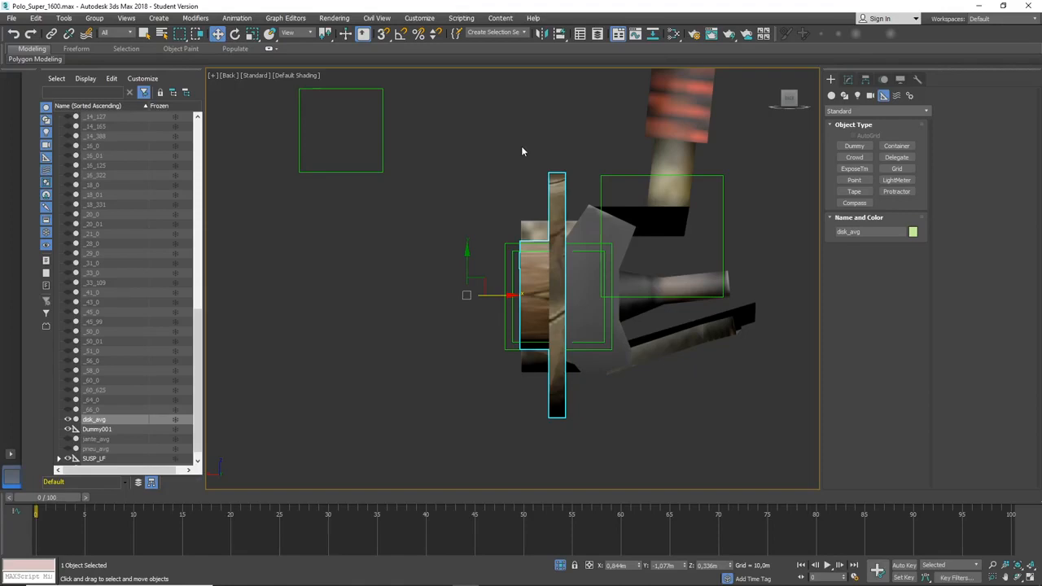
{"action": "left_click", "coordinate": [865, 79]}
{"action": "left_click", "coordinate": [868, 154]}
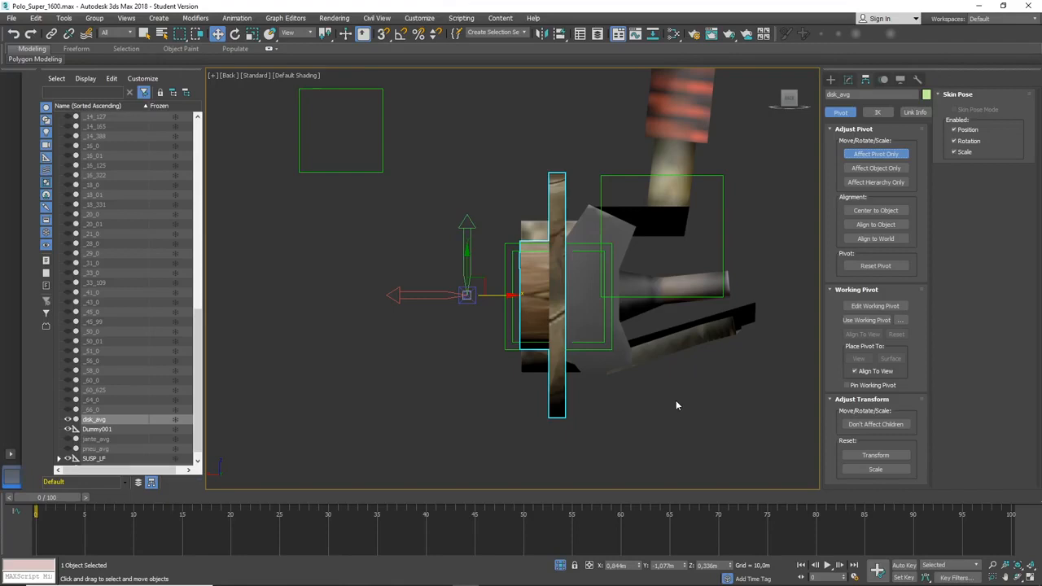
{"action": "left_click", "coordinate": [875, 211]}
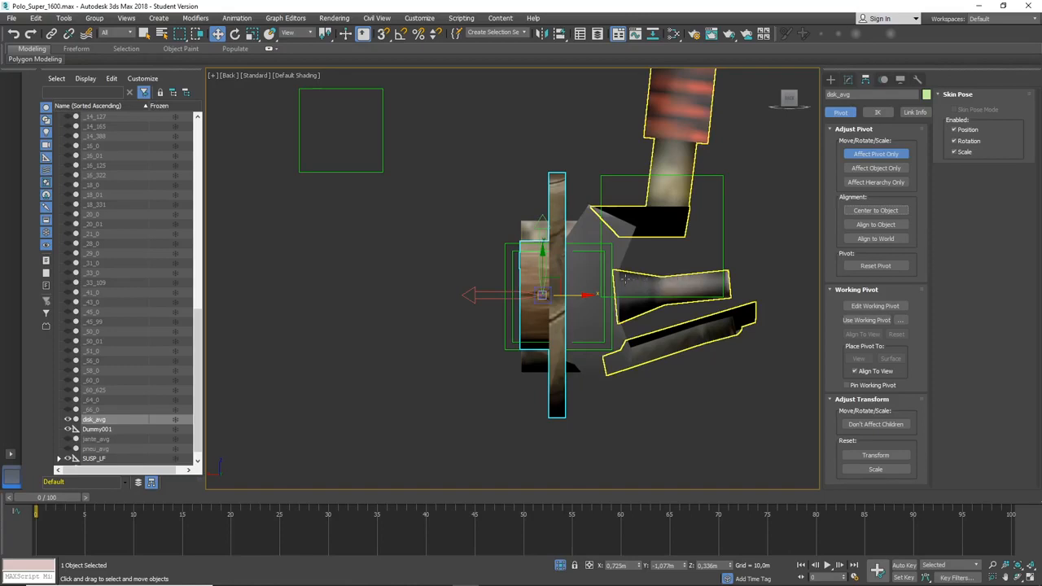
{"action": "left_click_drag", "start_coordinate": [787, 98], "coordinate": [781, 102]}
{"action": "left_click", "coordinate": [782, 103]}
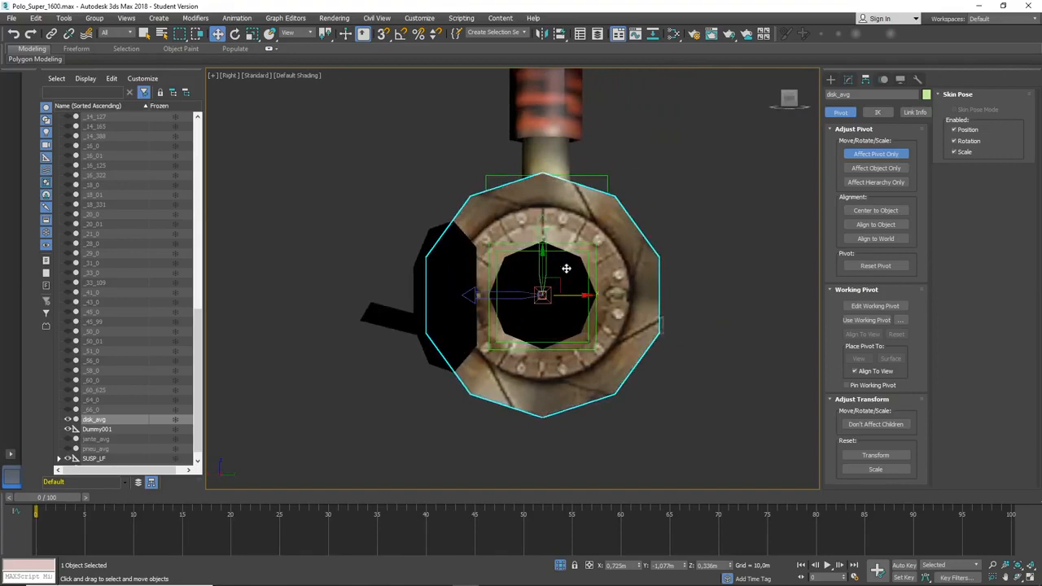
{"action": "left_click", "coordinate": [831, 80]}
Rotate disk_avg by about 8° in the right view to test its pivot, and return to the back view.
{"action": "left_click", "coordinate": [234, 33]}
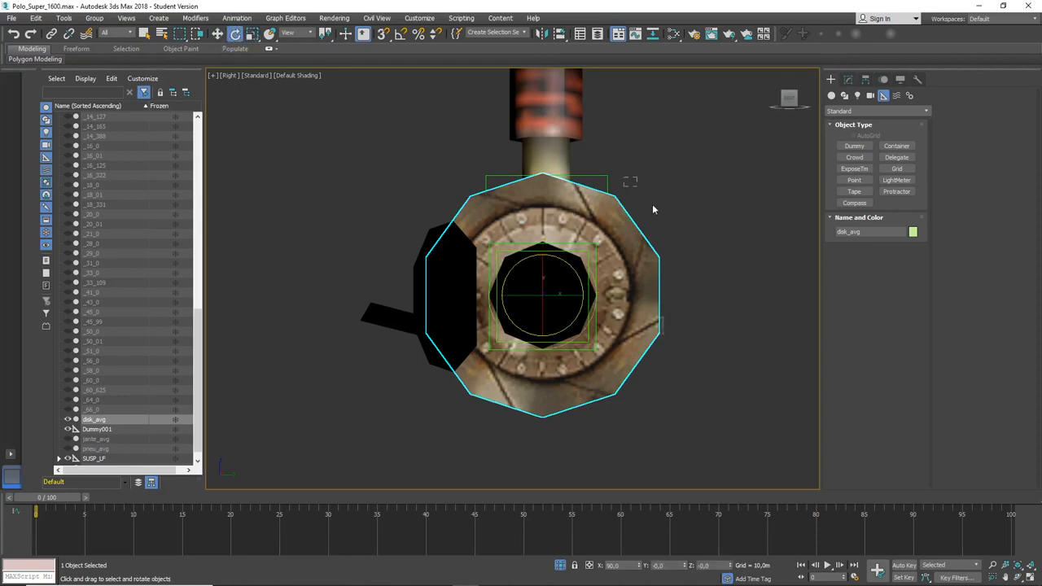
{"action": "left_click", "coordinate": [697, 316]}
{"action": "left_click", "coordinate": [627, 293]}
{"action": "left_click_drag", "start_coordinate": [558, 261], "coordinate": [717, 174]}
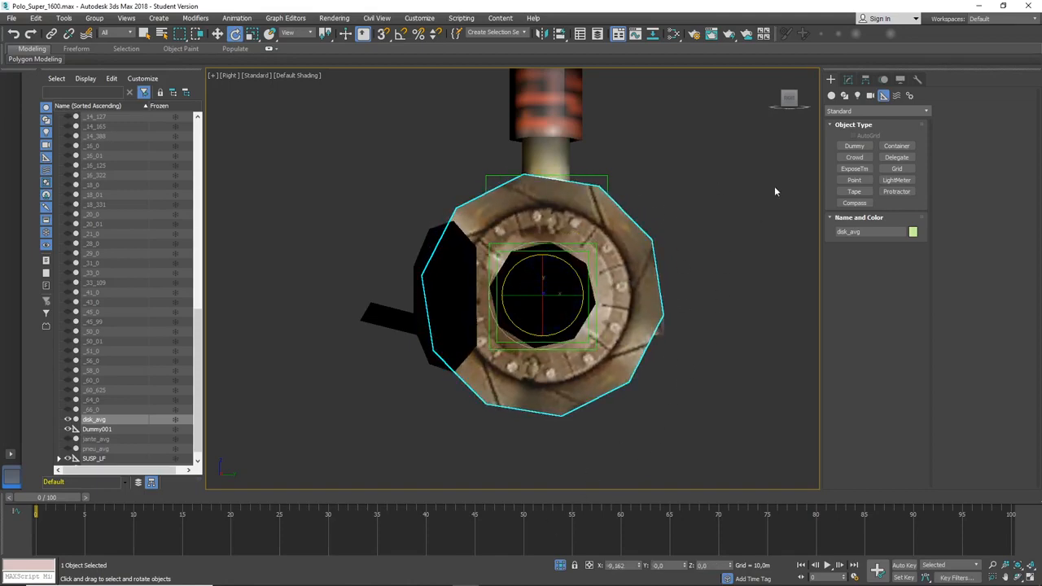
{"action": "left_click", "coordinate": [217, 34]}
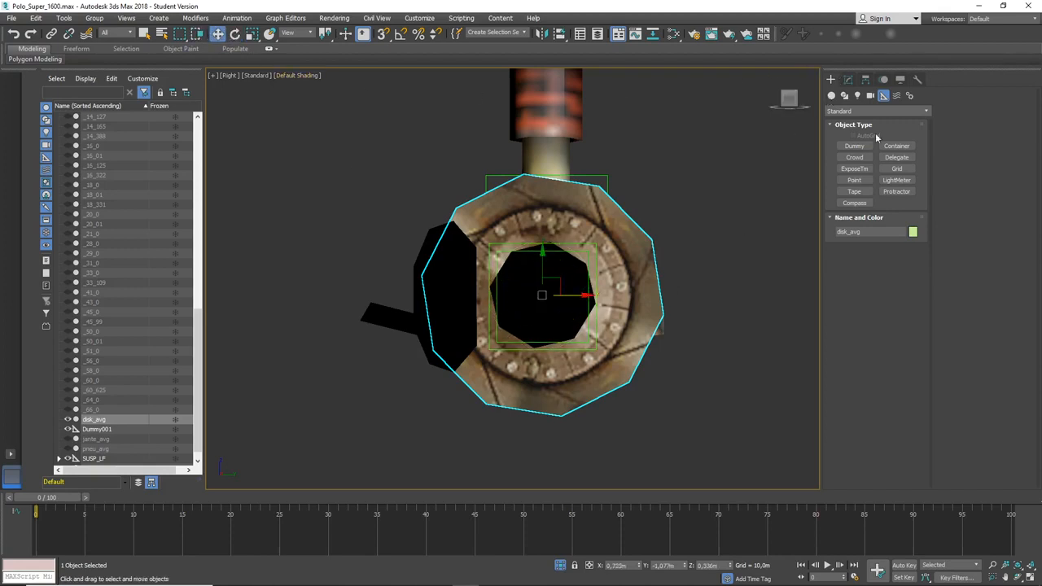
{"action": "left_click", "coordinate": [801, 100]}
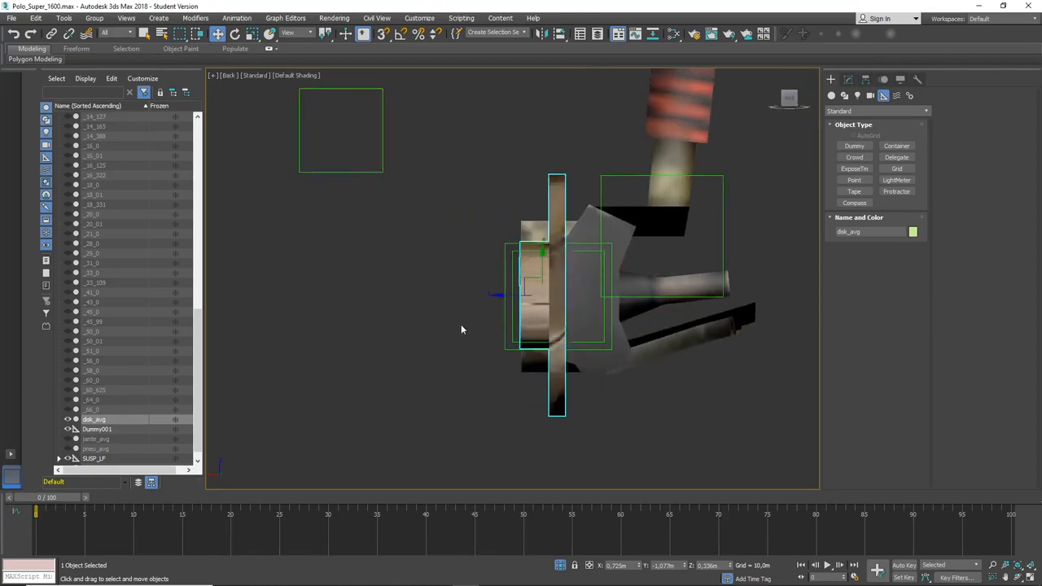
Affecting only the pivot of disk_avg, move it along X to about 0,689 m, onto the disc's inboard face.
{"action": "left_click", "coordinate": [865, 80]}
{"action": "left_click", "coordinate": [876, 154]}
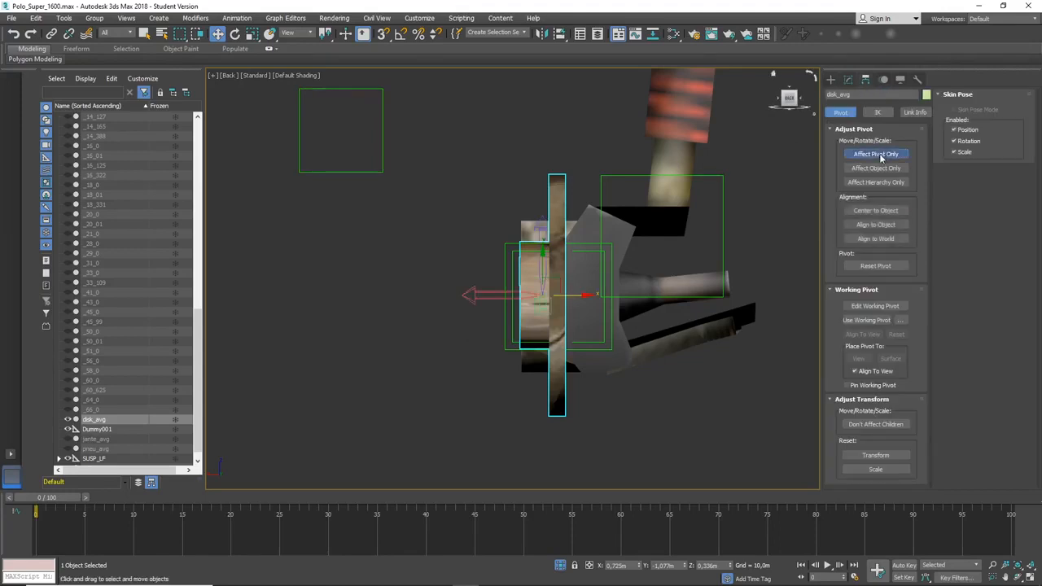
{"action": "scroll", "coordinate": [496, 334], "scroll_direction": "up", "scroll_amount": 2}
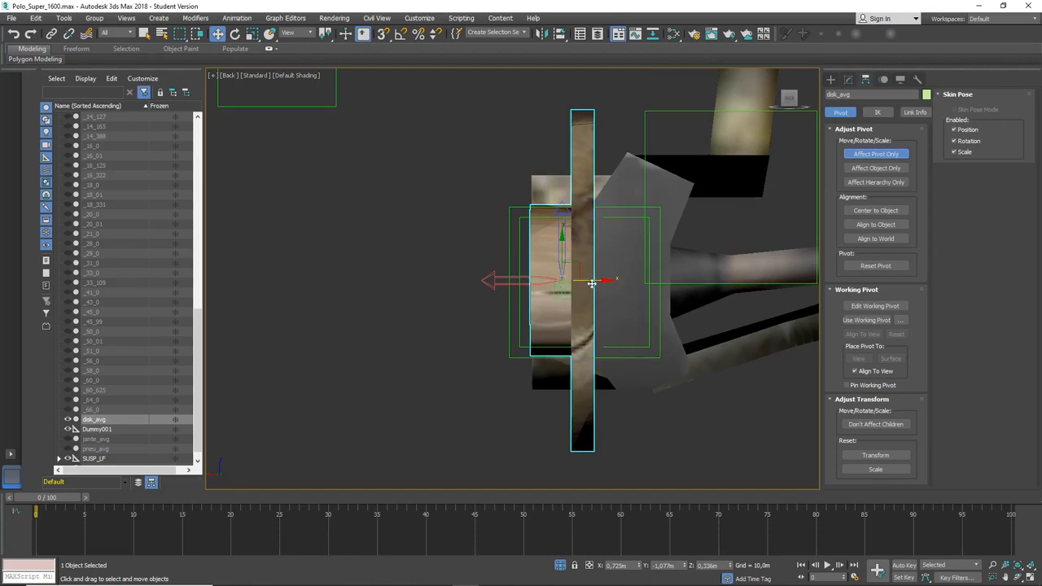
{"action": "left_click_drag", "start_coordinate": [592, 281], "coordinate": [625, 288]}
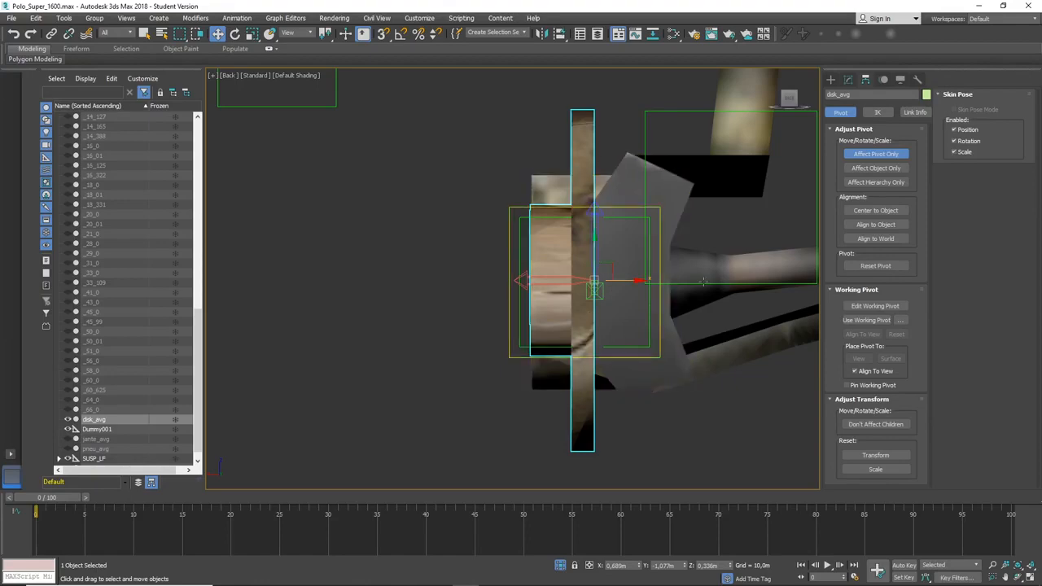
Set the X rotation of the disk_avg pivot to 90° in the right view and return to the back view.
{"action": "left_click", "coordinate": [780, 101]}
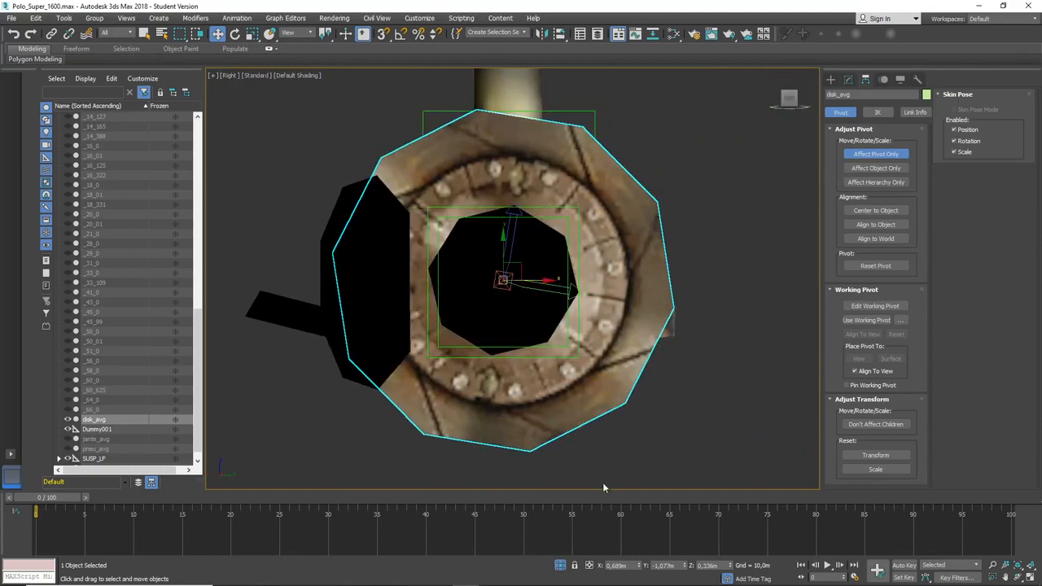
{"action": "left_click", "coordinate": [234, 33]}
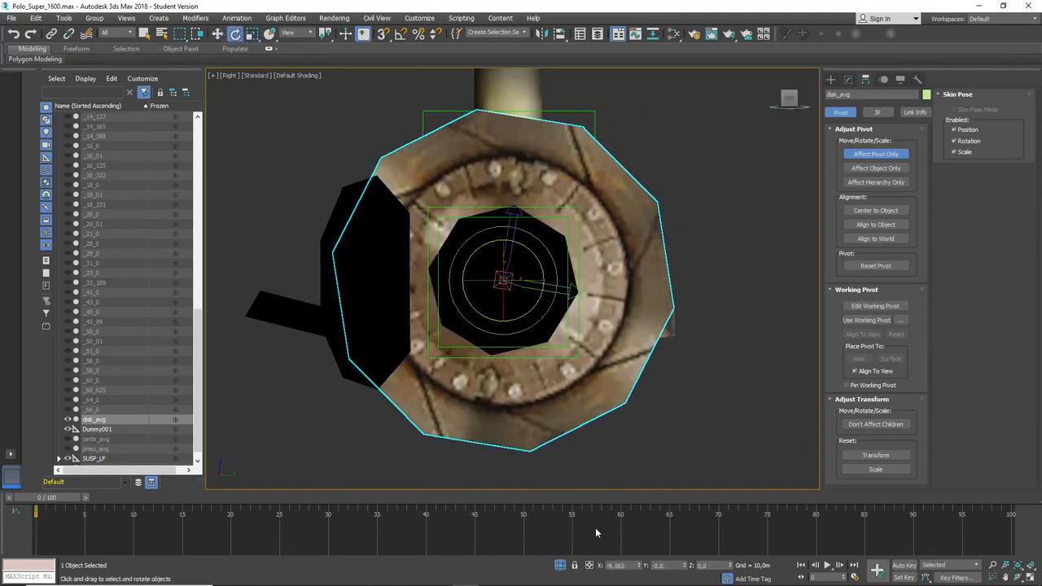
{"action": "double_click", "coordinate": [619, 565]}
{"action": "type", "text": "-90"}
{"action": "key", "text": "Return"}
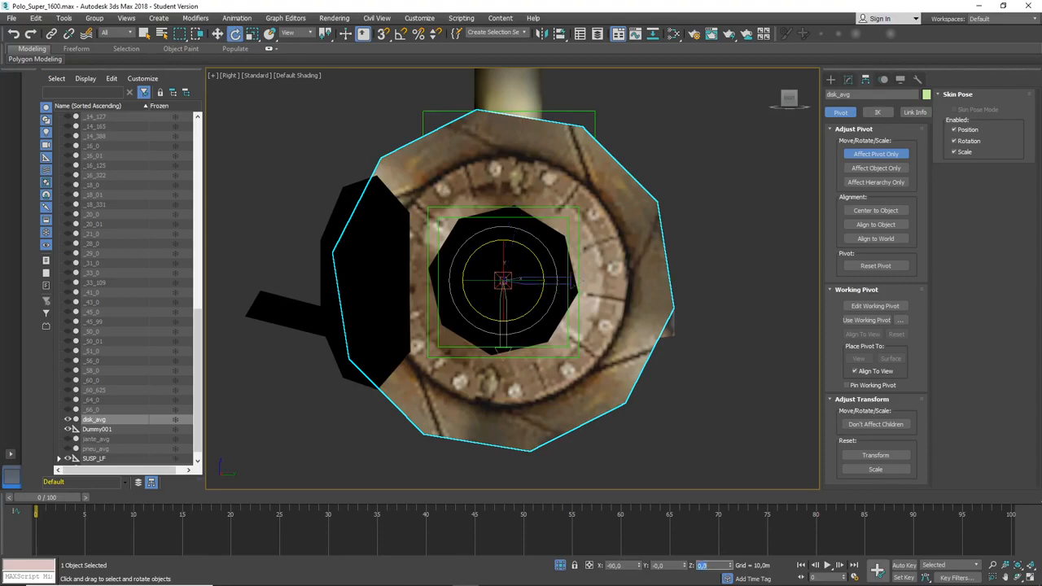
{"action": "type", "text": "90"}
{"action": "key", "text": "Tab"}
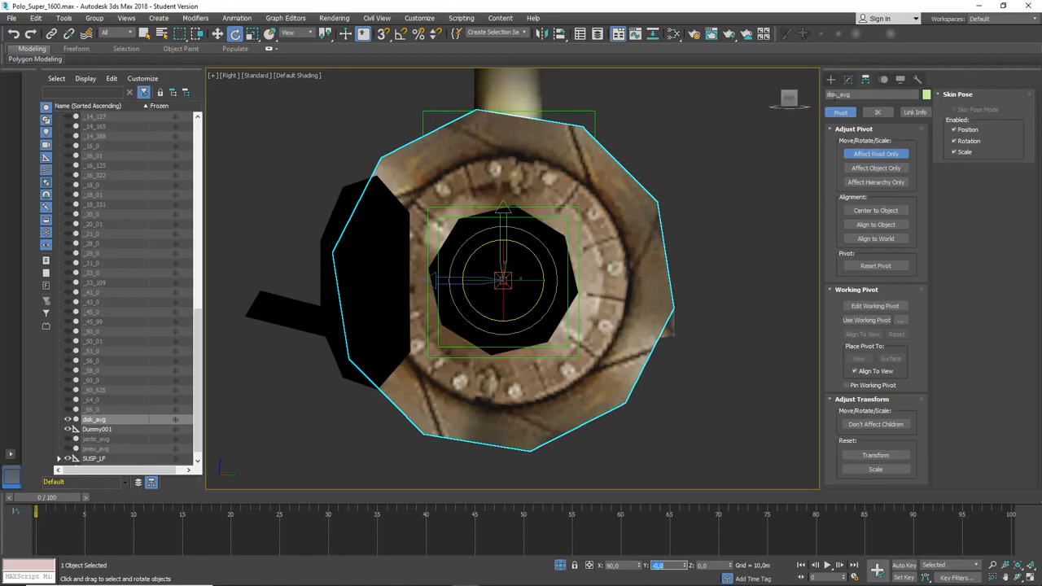
{"action": "left_click", "coordinate": [802, 98]}
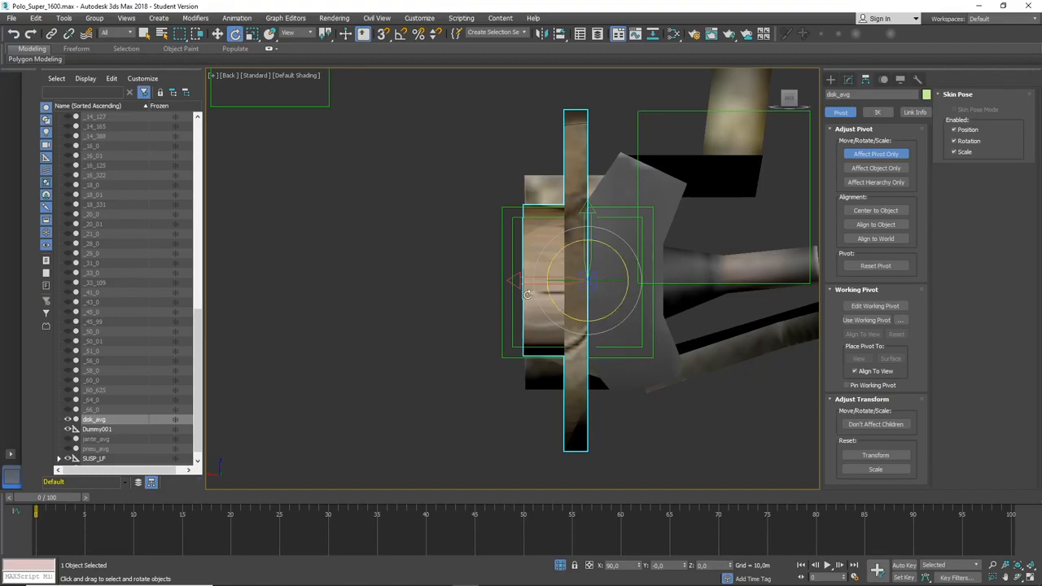
Stop affecting the pivot and align the Dummy001 helper to disk_avg.
{"action": "scroll", "coordinate": [437, 278], "scroll_direction": "down", "scroll_amount": 3}
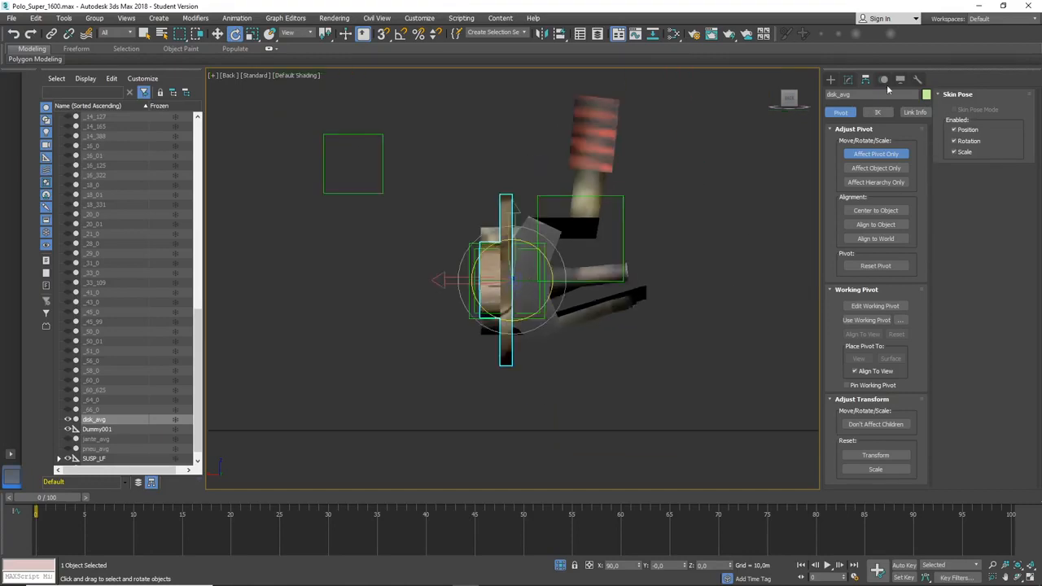
{"action": "left_click", "coordinate": [831, 79]}
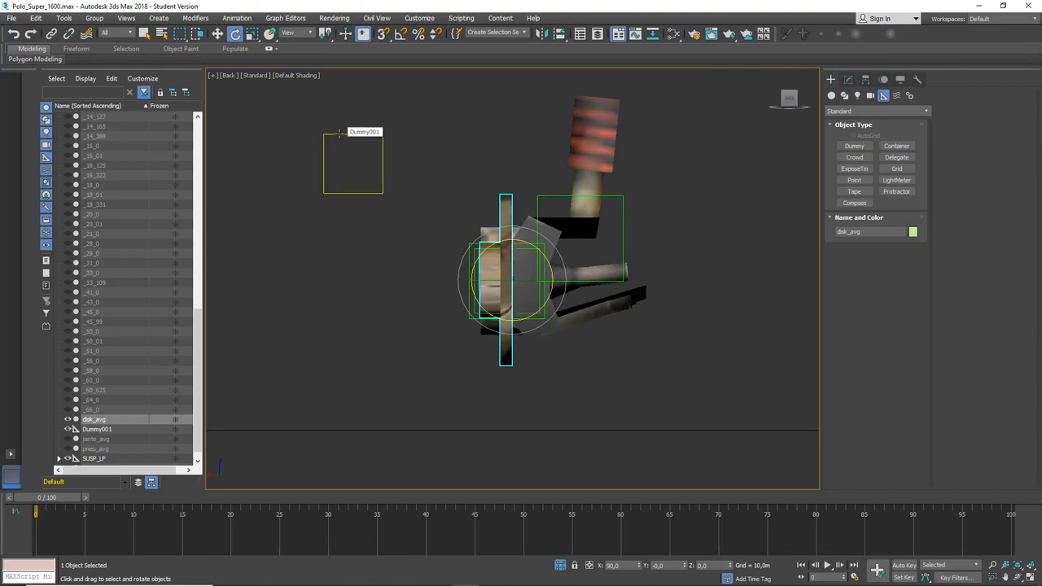
{"action": "left_click", "coordinate": [338, 133]}
{"action": "left_click", "coordinate": [217, 33]}
{"action": "key", "text": "alt+a"}
{"action": "left_click", "coordinate": [504, 211]}
{"action": "scroll", "coordinate": [530, 338], "scroll_direction": "up", "scroll_amount": 3}
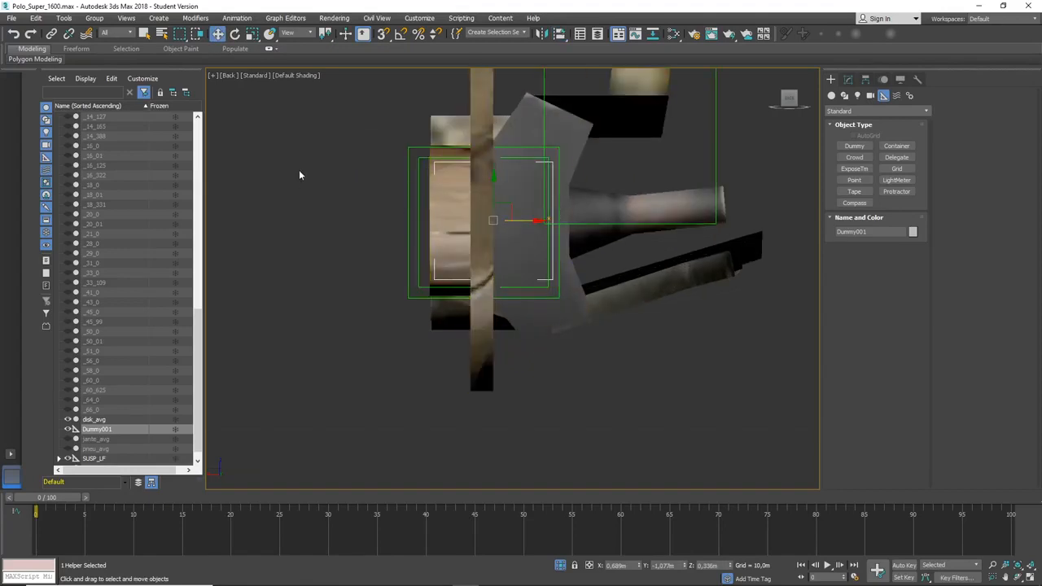
Show only the pivots and compare the position and axis orientation of Dummy001 with those of disk_avg.
{"action": "left_click", "coordinate": [866, 79]}
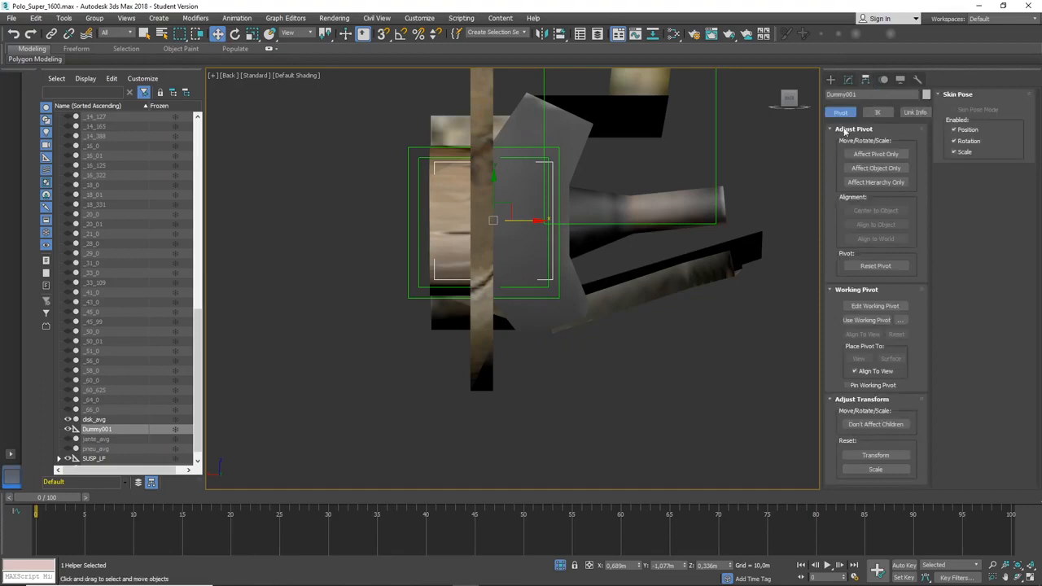
{"action": "left_click", "coordinate": [875, 154]}
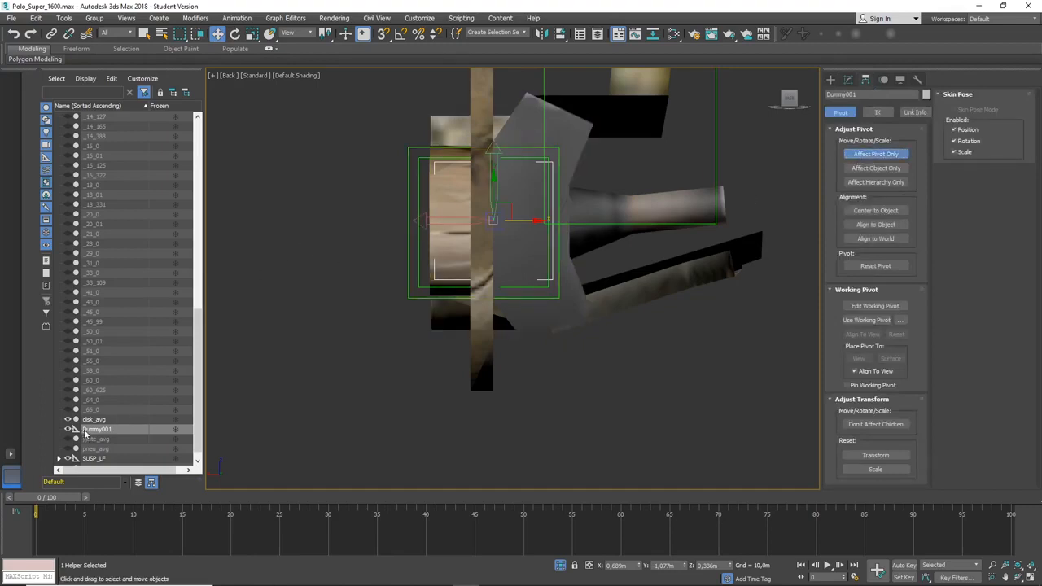
{"action": "scroll", "coordinate": [98, 453], "scroll_direction": "down", "scroll_amount": 1}
{"action": "left_click", "coordinate": [96, 410]}
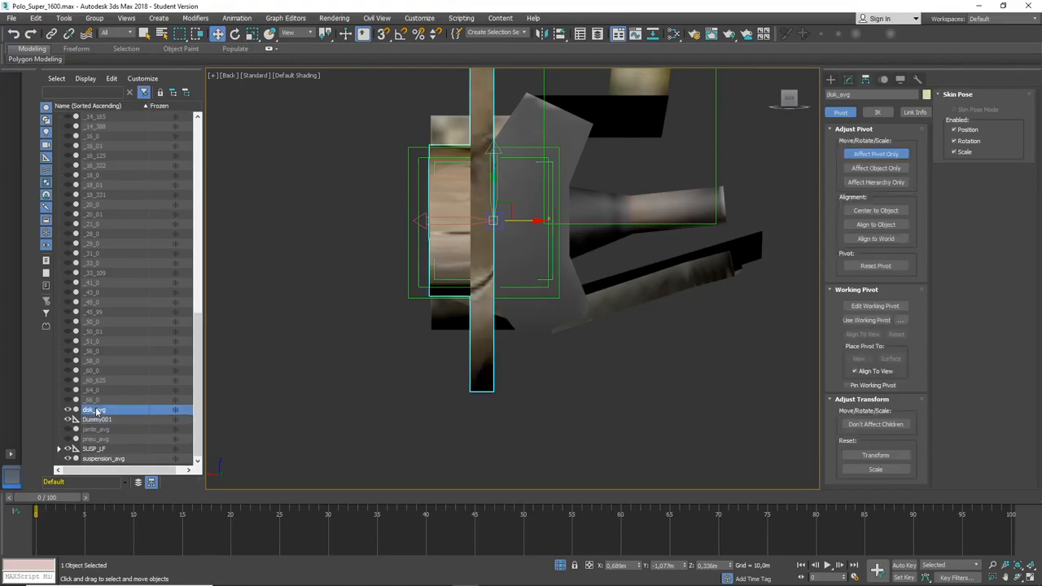
{"action": "left_click", "coordinate": [96, 420]}
{"action": "left_click", "coordinate": [96, 404]}
{"action": "left_click", "coordinate": [96, 411]}
{"action": "left_click", "coordinate": [98, 419]}
{"action": "left_click", "coordinate": [103, 411]}
Rename the Dummy001 helper as DISK_LF and clear the selection.
{"action": "left_click", "coordinate": [104, 420]}
{"action": "left_click", "coordinate": [104, 419]}
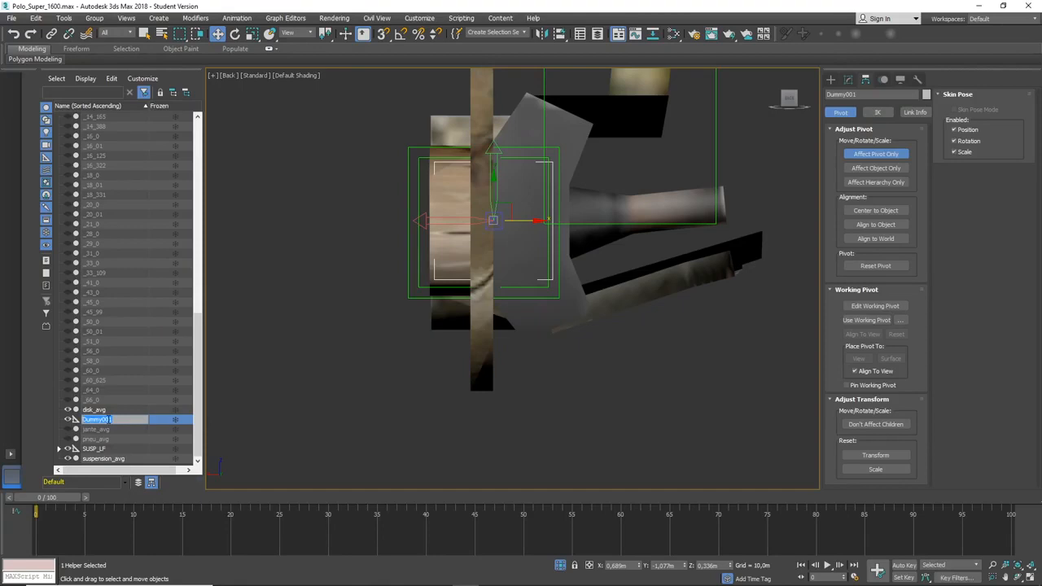
{"action": "type", "text": "p01"}
{"action": "left_click", "coordinate": [330, 426]}
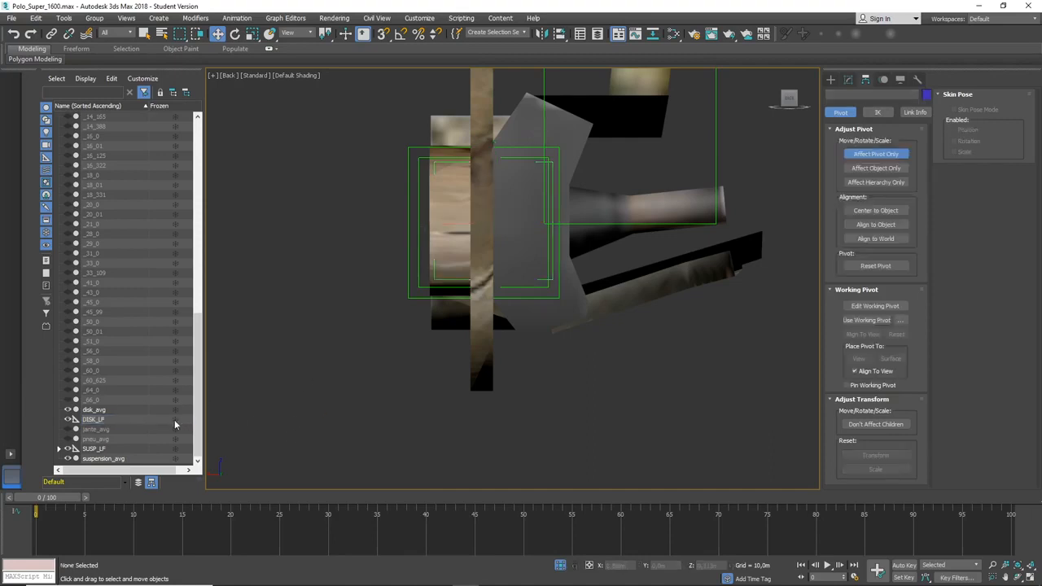
Compare the pivots of DISK_LF and disk_avg by selecting each in turn, and leave pivot adjustment.
{"action": "left_click", "coordinate": [92, 421]}
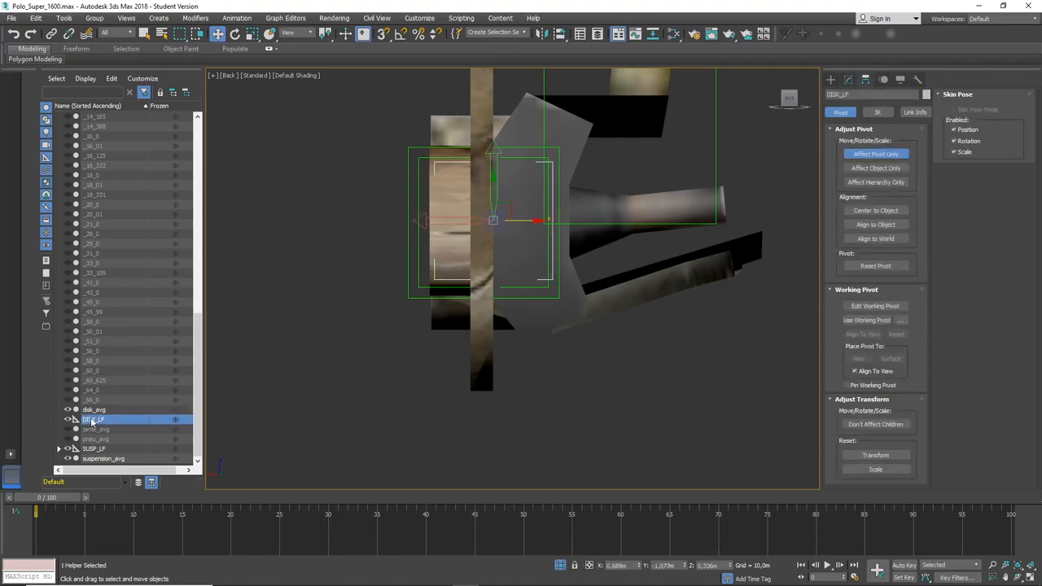
{"action": "left_click", "coordinate": [91, 412]}
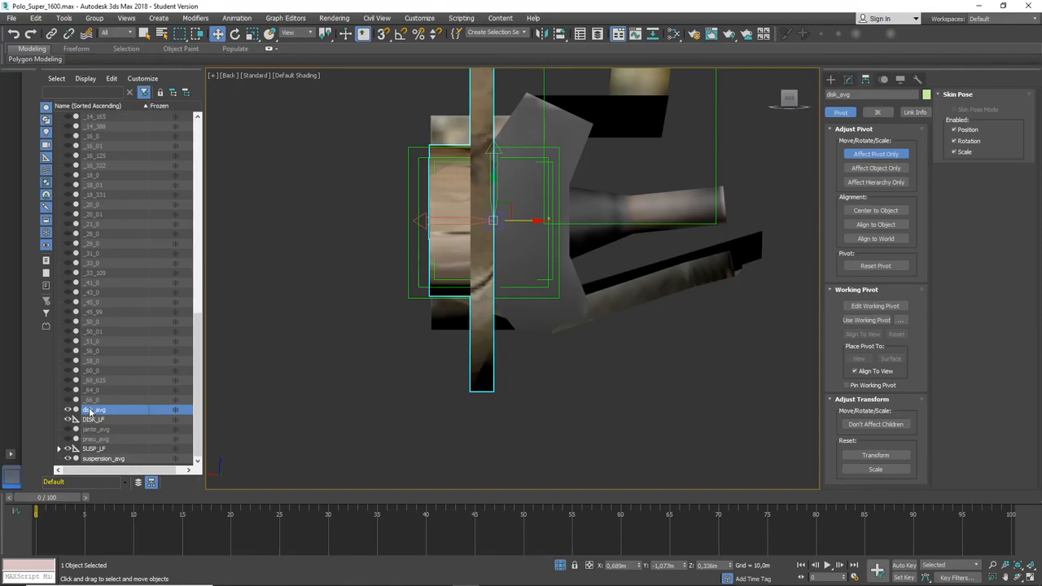
{"action": "left_click", "coordinate": [93, 421]}
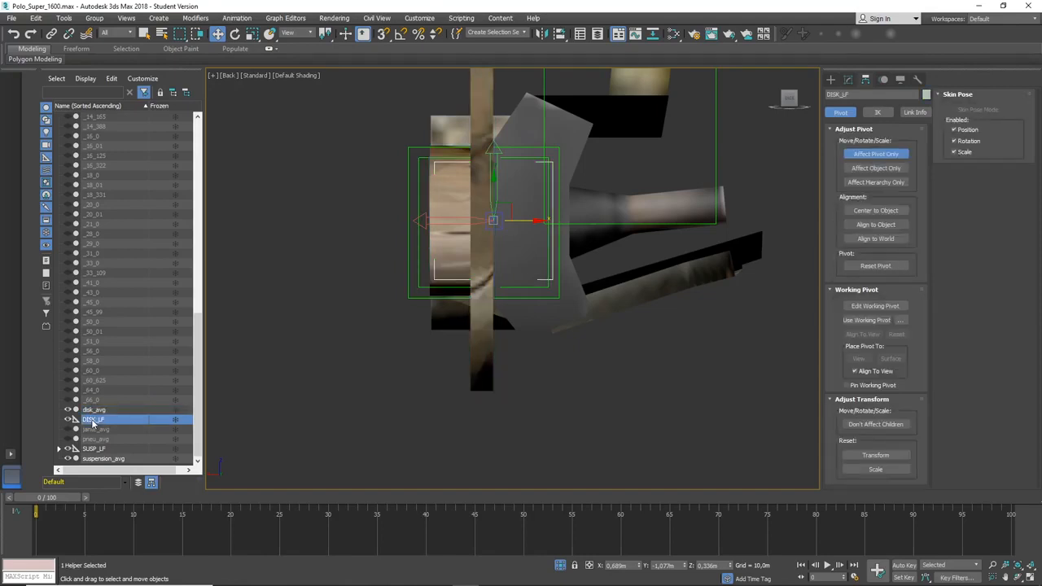
{"action": "left_click", "coordinate": [97, 412]}
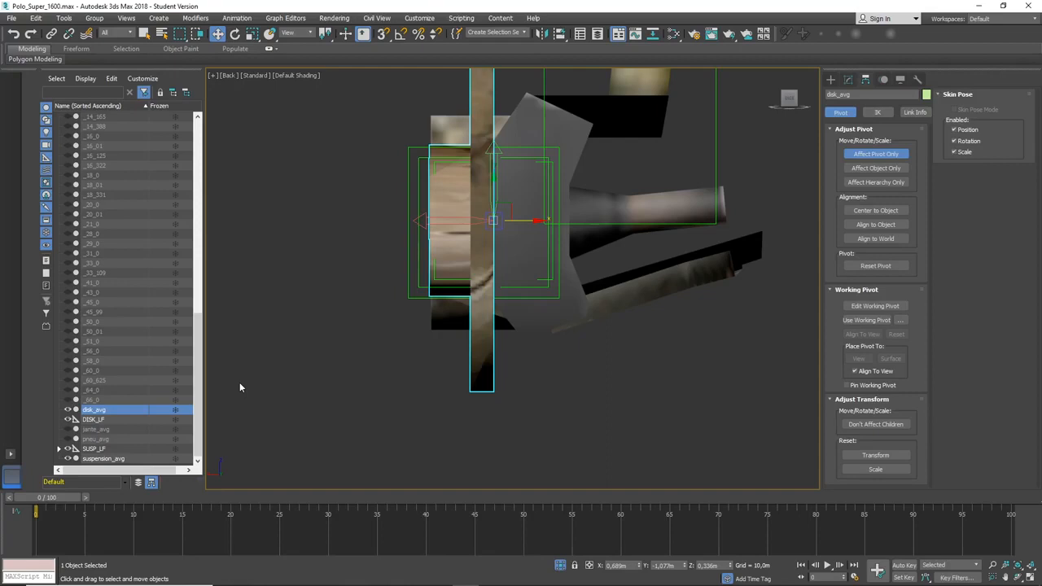
{"action": "left_click", "coordinate": [265, 380]}
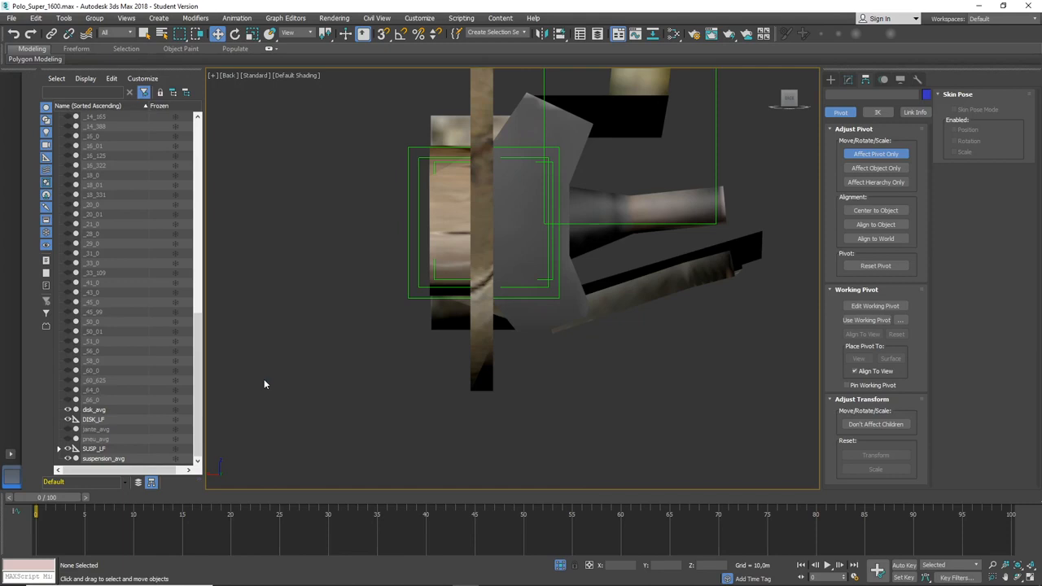
{"action": "left_click", "coordinate": [480, 330]}
{"action": "left_click", "coordinate": [831, 79]}
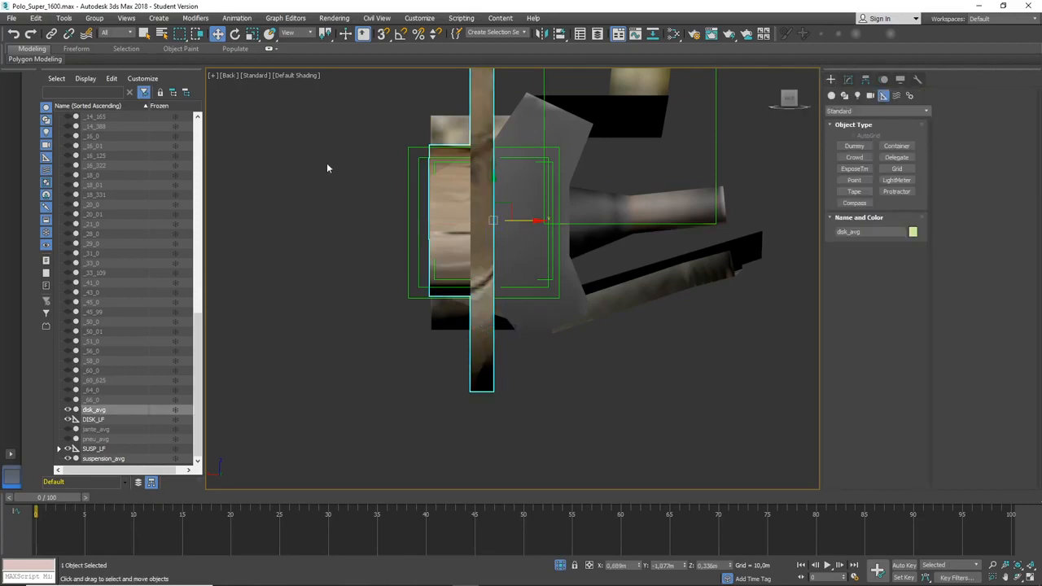
{"action": "left_click", "coordinate": [866, 79]}
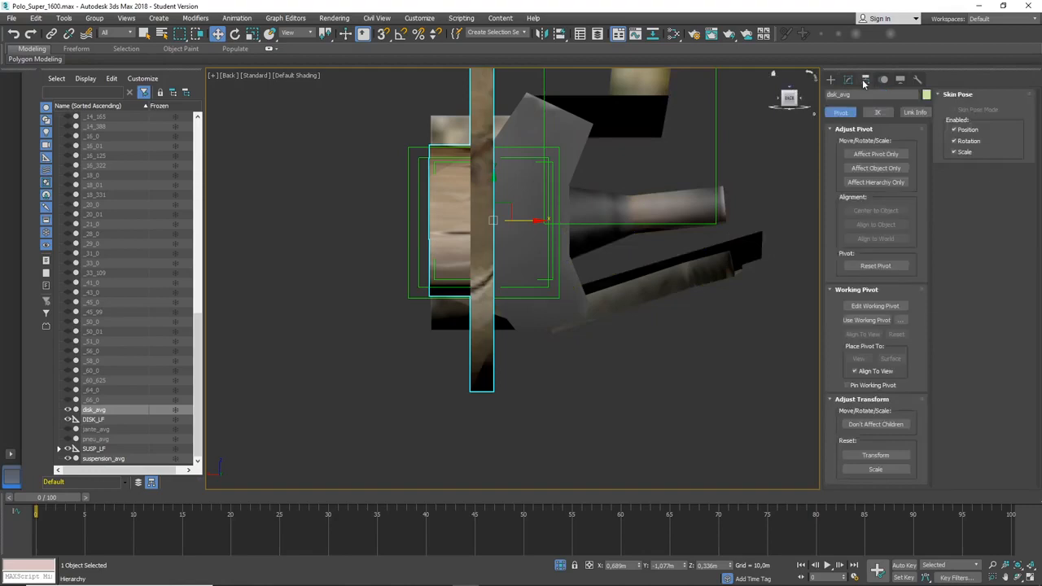
{"action": "left_click", "coordinate": [830, 79]}
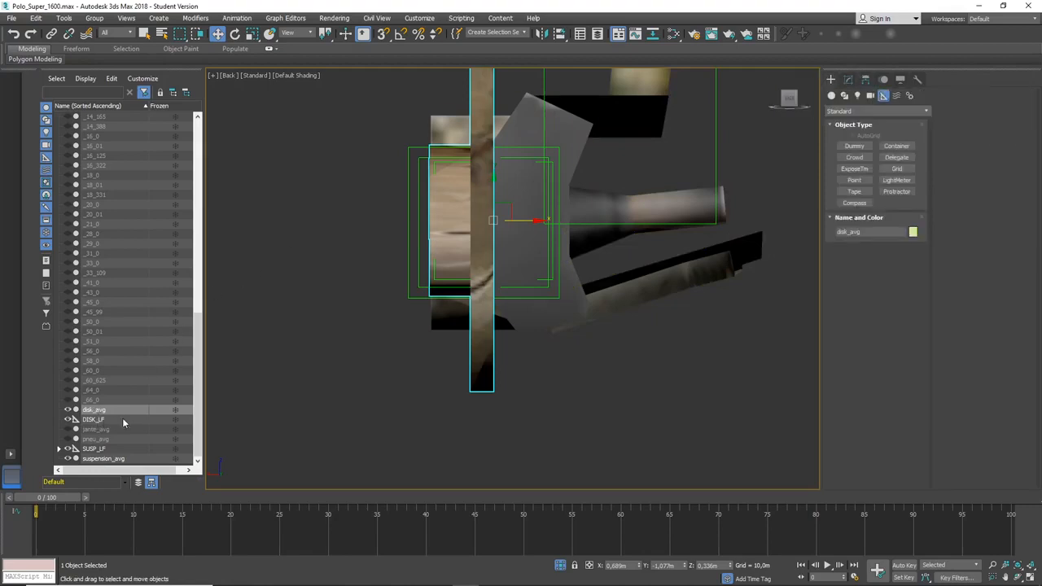
Expand the SUSP_LF hierarchy, parent DISK_LF to WHEEL_LF, and parent disk_avg to DISK_LF.
{"action": "left_click", "coordinate": [93, 420]}
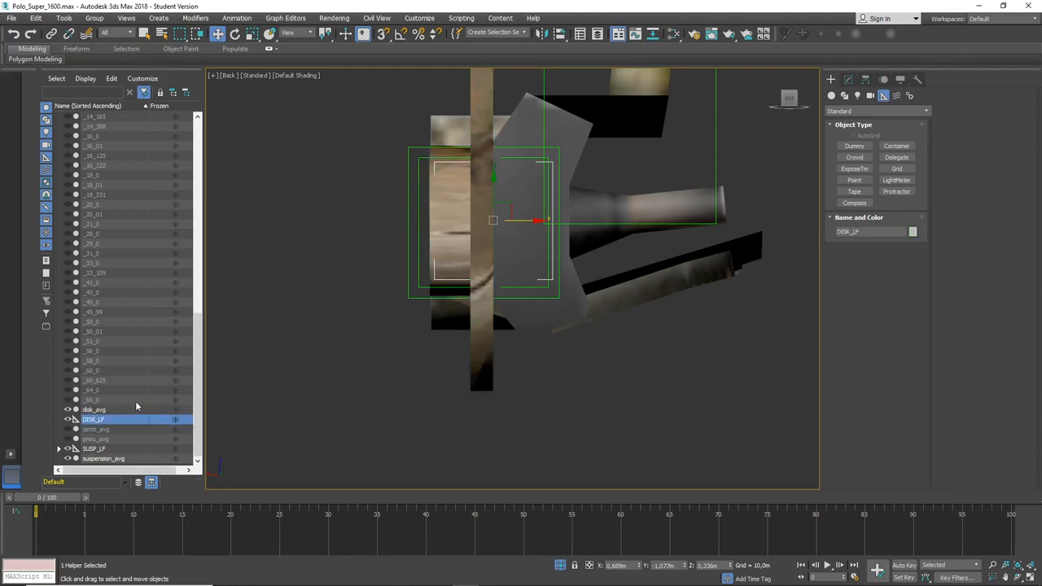
{"action": "left_click", "coordinate": [59, 449]}
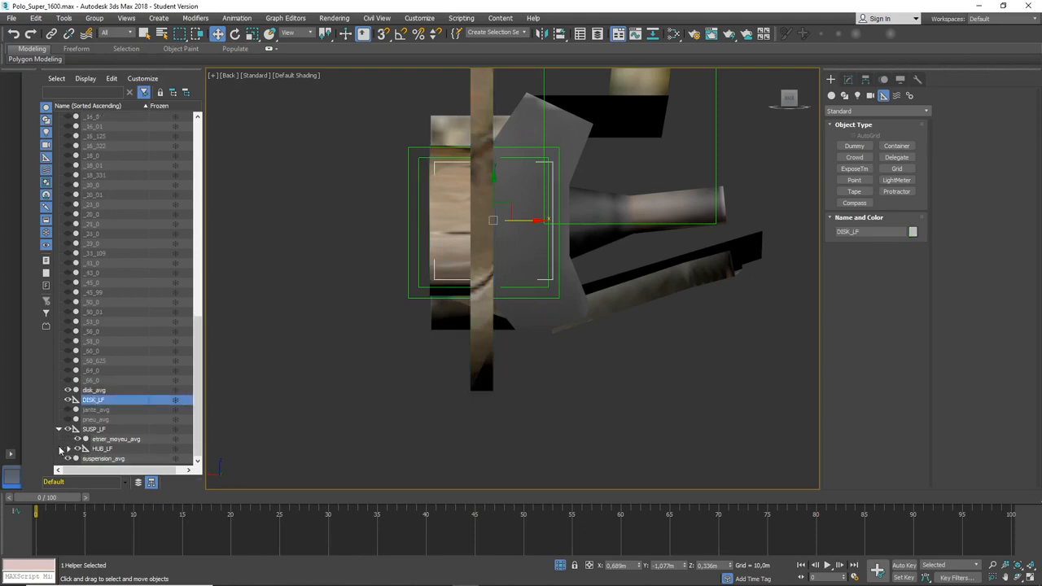
{"action": "left_click", "coordinate": [69, 448]}
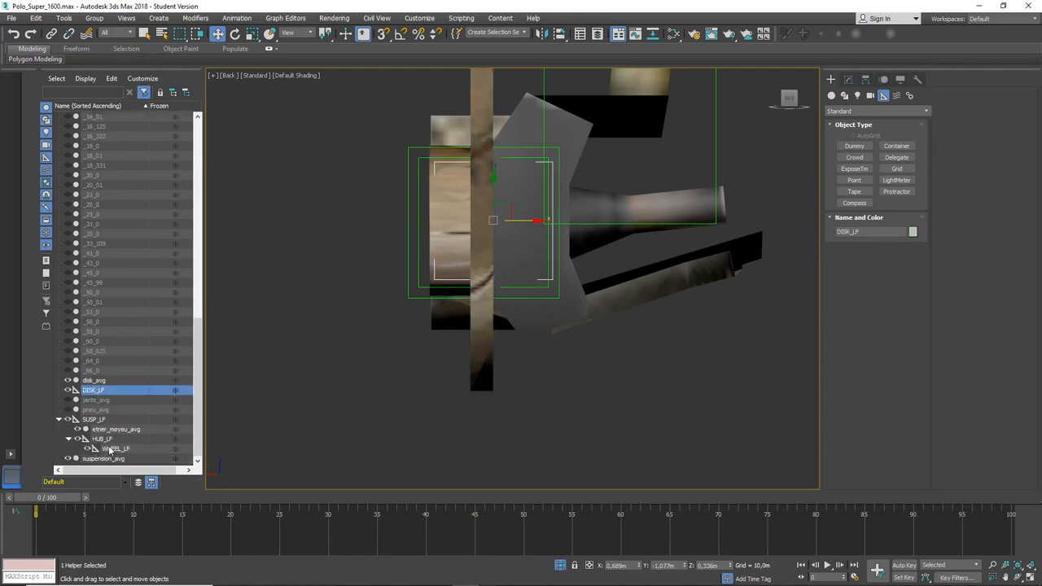
{"action": "left_click_drag", "start_coordinate": [97, 394], "coordinate": [112, 449]}
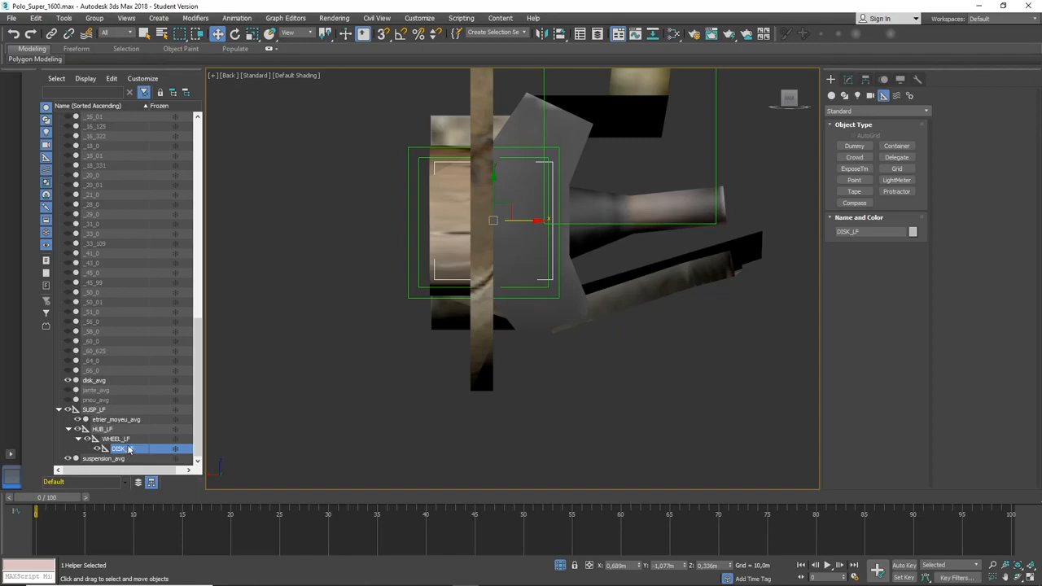
{"action": "left_click_drag", "start_coordinate": [93, 380], "coordinate": [117, 449]}
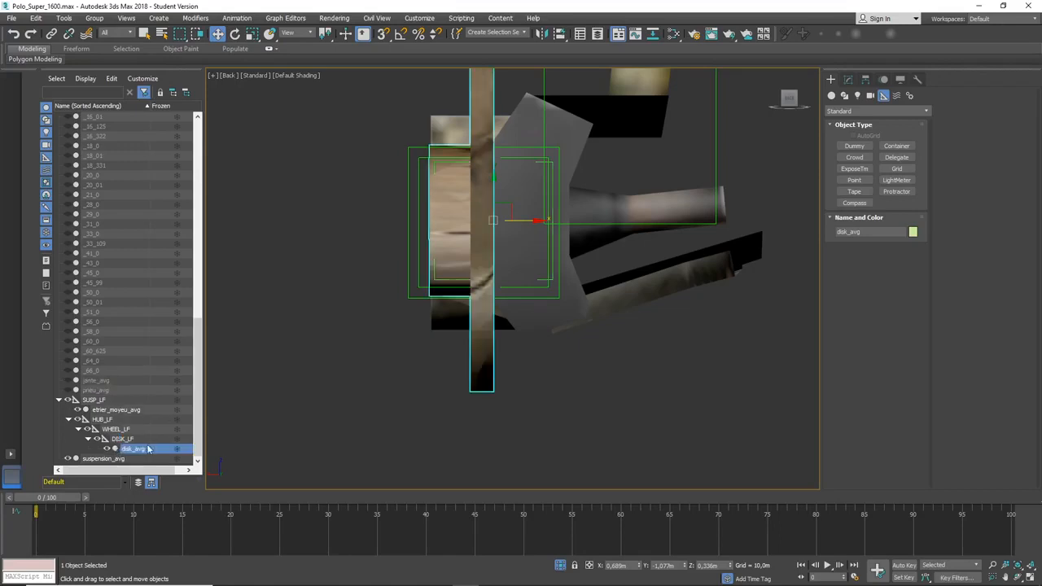
Examine the pivot orientations of DISK_LF, disk_avg and SUSP_LF, and leave pivot adjustment.
{"action": "left_click", "coordinate": [122, 440]}
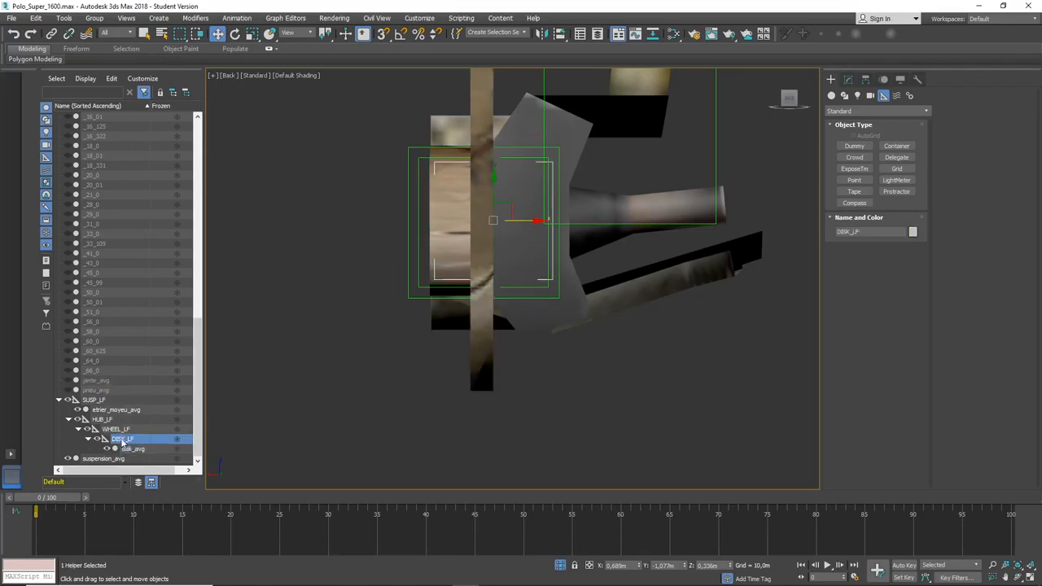
{"action": "left_click", "coordinate": [866, 80]}
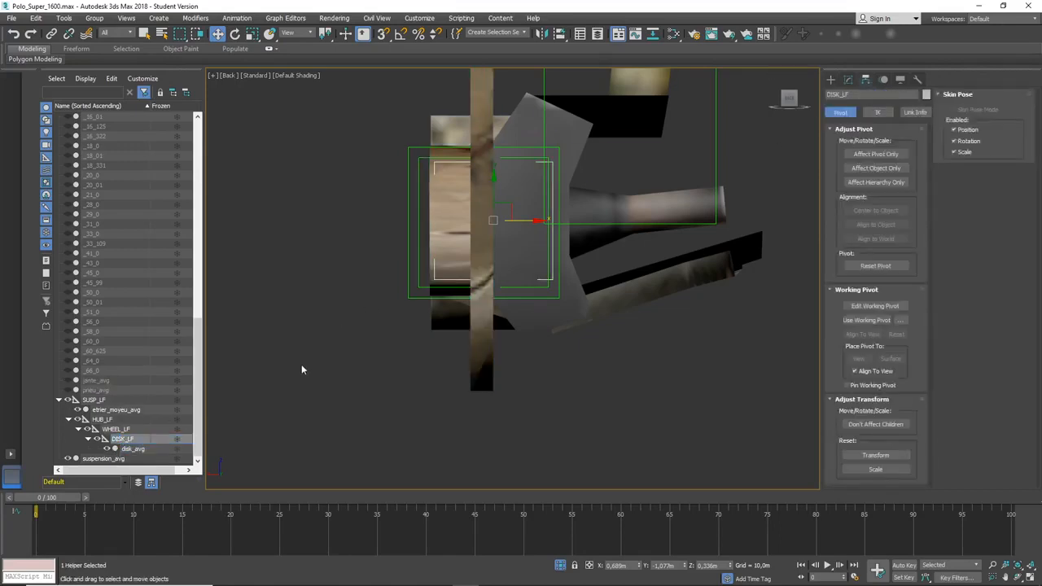
{"action": "left_click", "coordinate": [895, 154]}
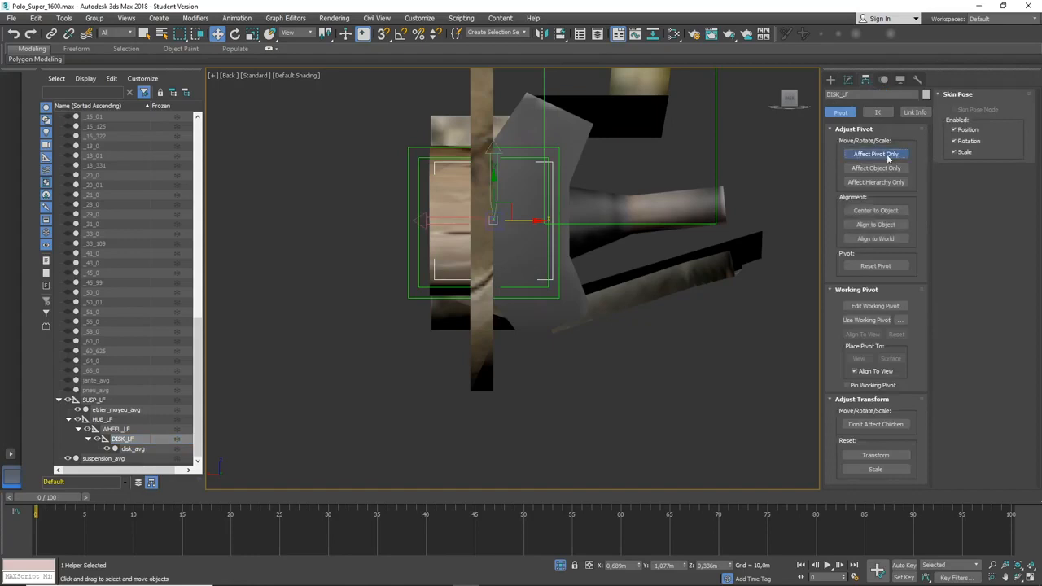
{"action": "left_click", "coordinate": [134, 449]}
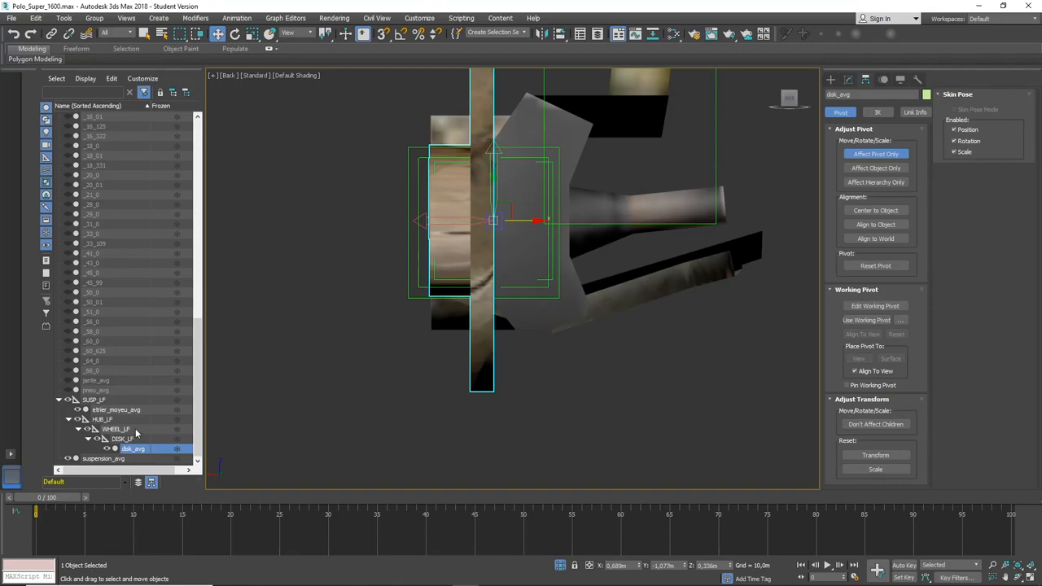
{"action": "left_click", "coordinate": [104, 400]}
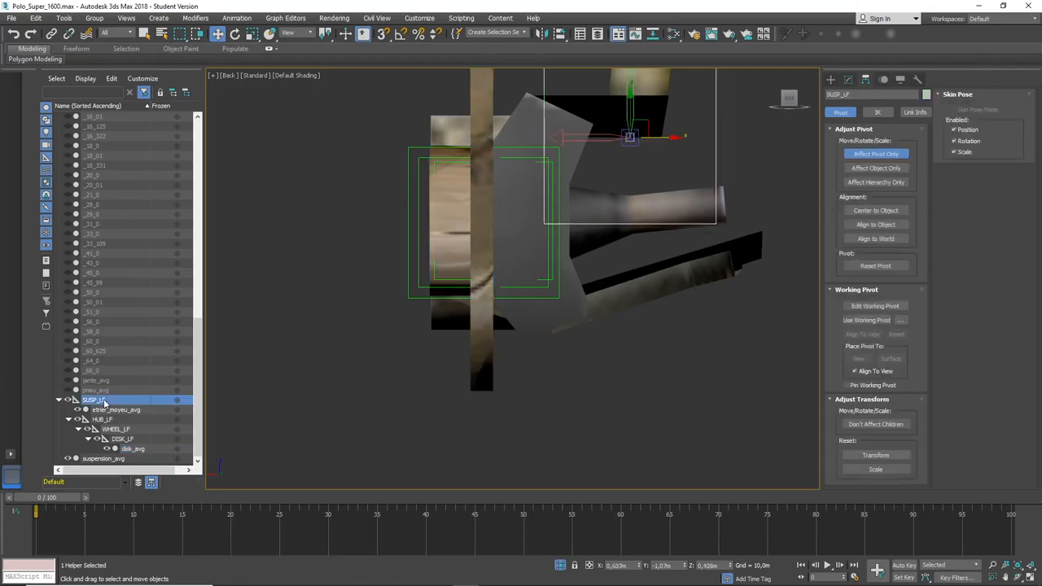
{"action": "left_click", "coordinate": [831, 80]}
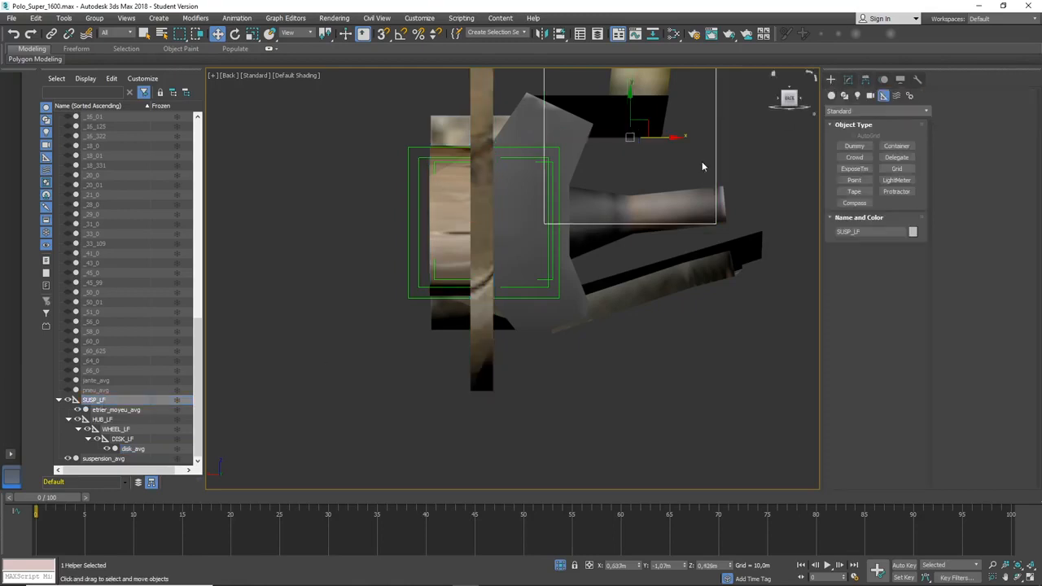
Review the suspension hierarchy by selecting etrier_moyeu_avg, HUB_LF, SUSP_LF, WHEEL_LF and DISK_LF individually.
{"action": "left_click", "coordinate": [99, 410]}
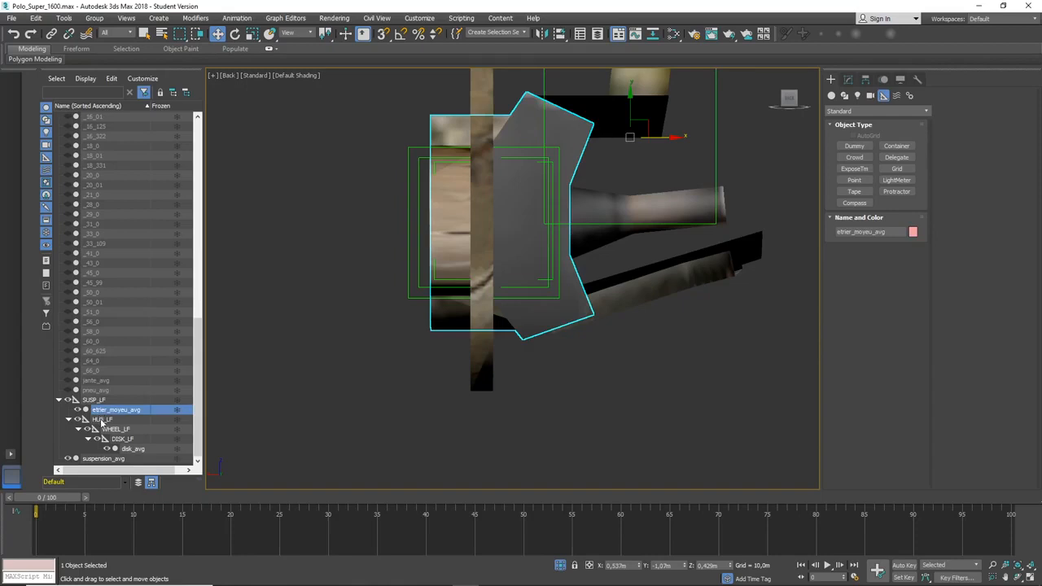
{"action": "left_click", "coordinate": [100, 420]}
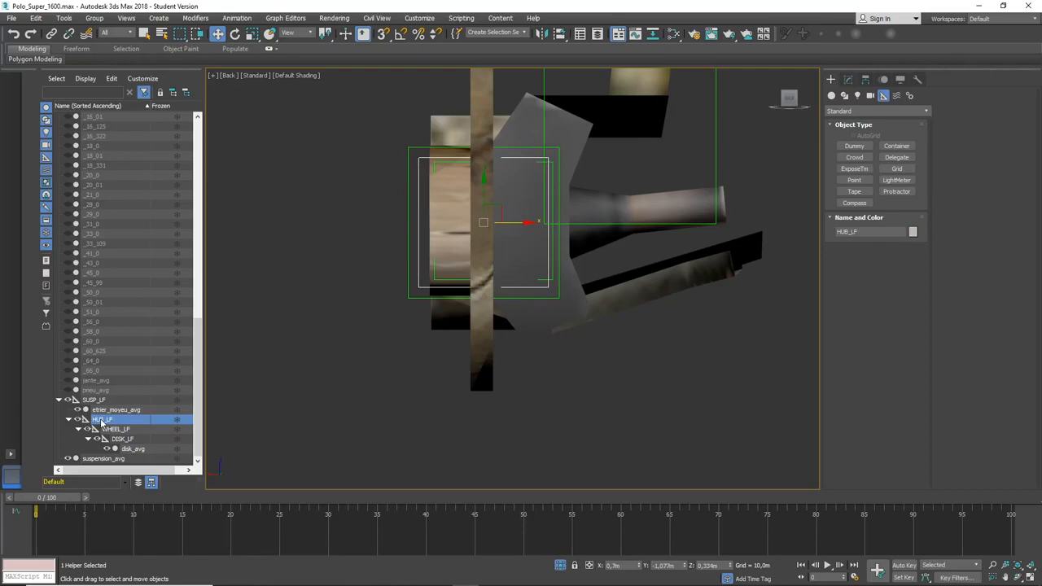
{"action": "left_click", "coordinate": [102, 401]}
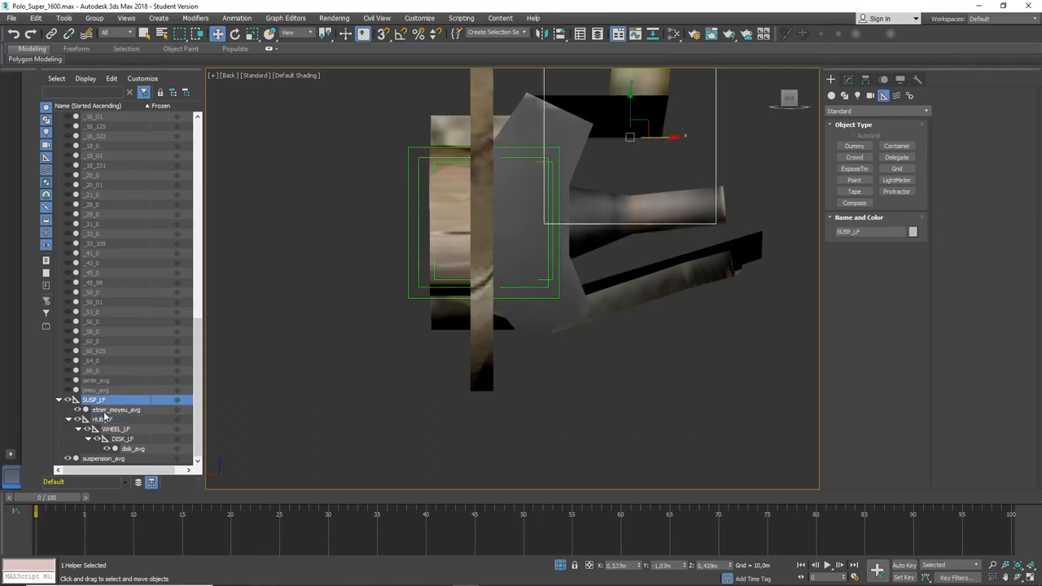
{"action": "left_click", "coordinate": [103, 419]}
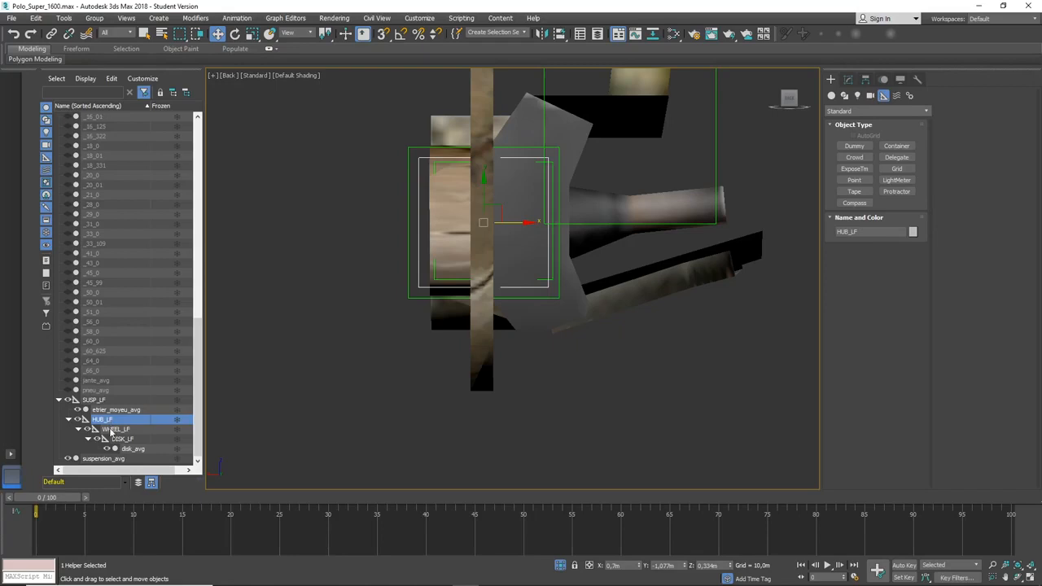
{"action": "left_click", "coordinate": [111, 430]}
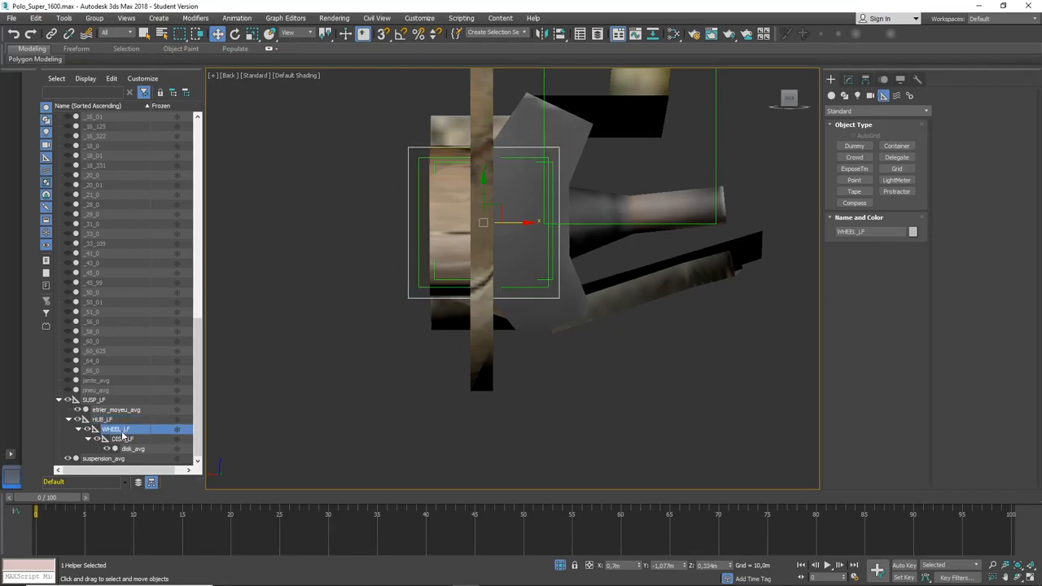
{"action": "left_click", "coordinate": [120, 440]}
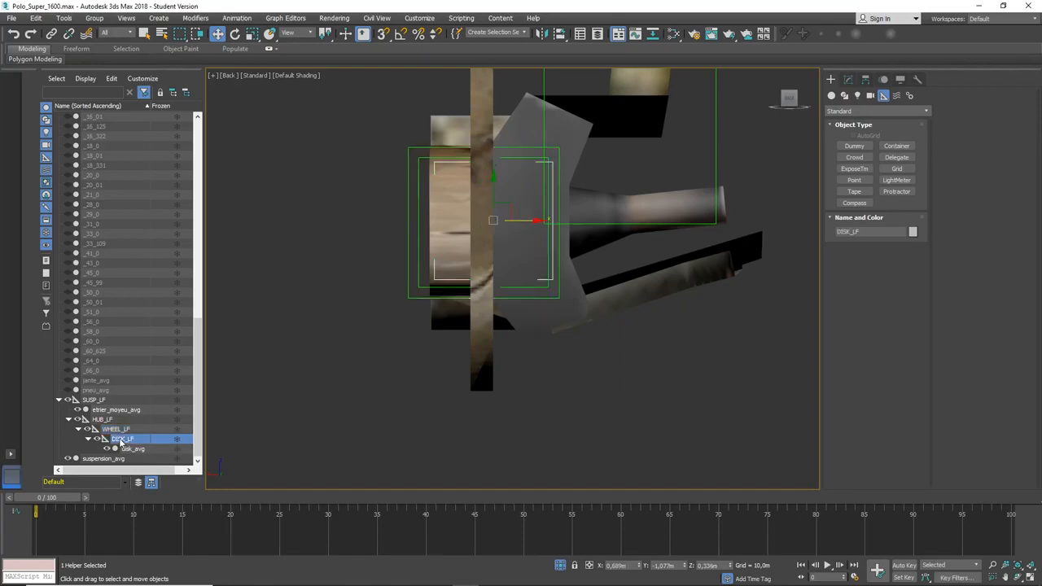
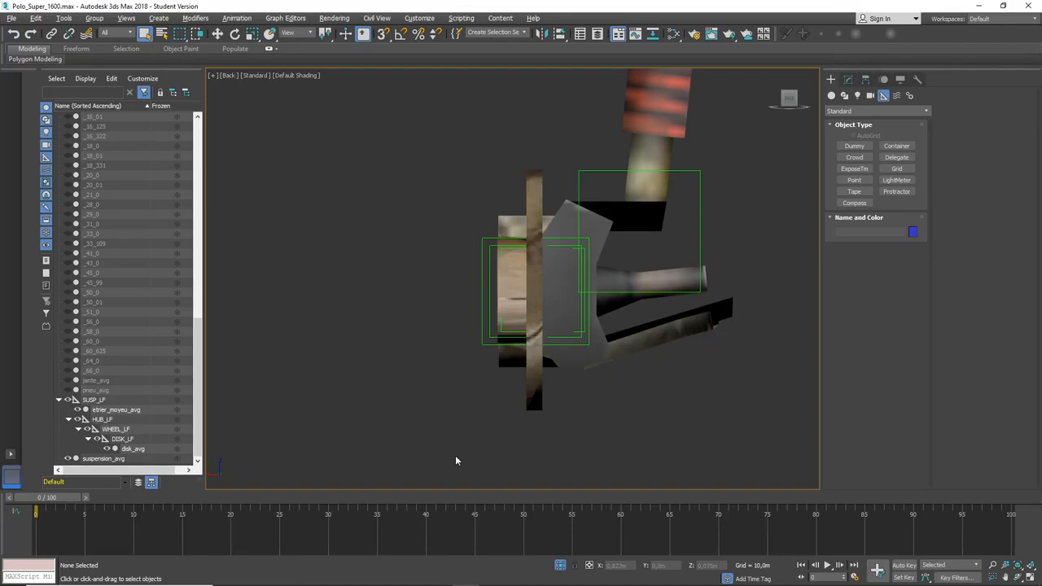
Create a Dummy helper in the empty area beside the suspension parts and name it RIM_LF.
{"action": "scroll", "coordinate": [349, 324], "scroll_direction": "down", "scroll_amount": 5}
{"action": "scroll", "coordinate": [352, 323], "scroll_direction": "up", "scroll_amount": 5}
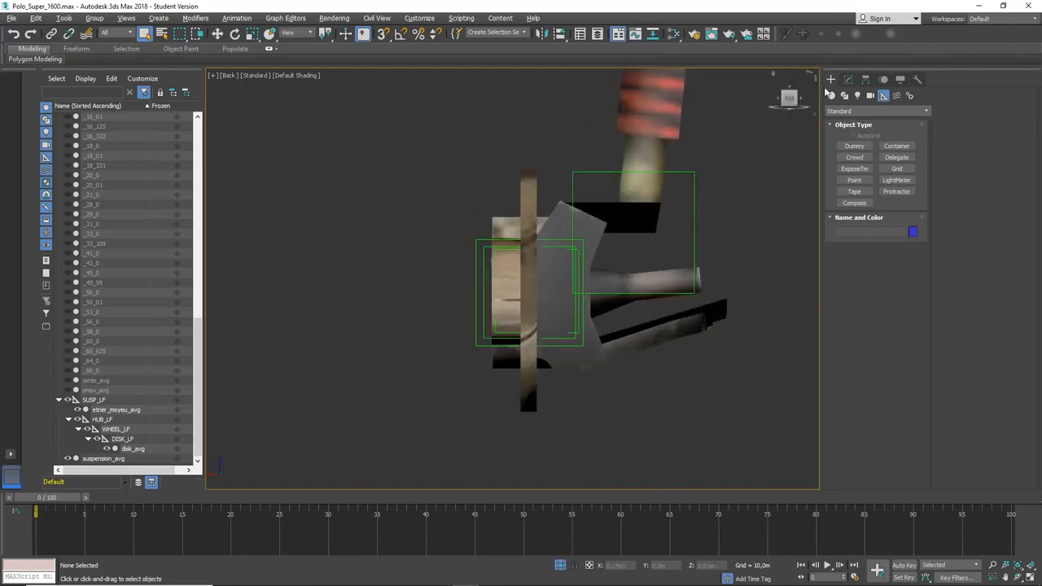
{"action": "left_click", "coordinate": [855, 146]}
{"action": "left_click_drag", "start_coordinate": [301, 126], "coordinate": [345, 189]}
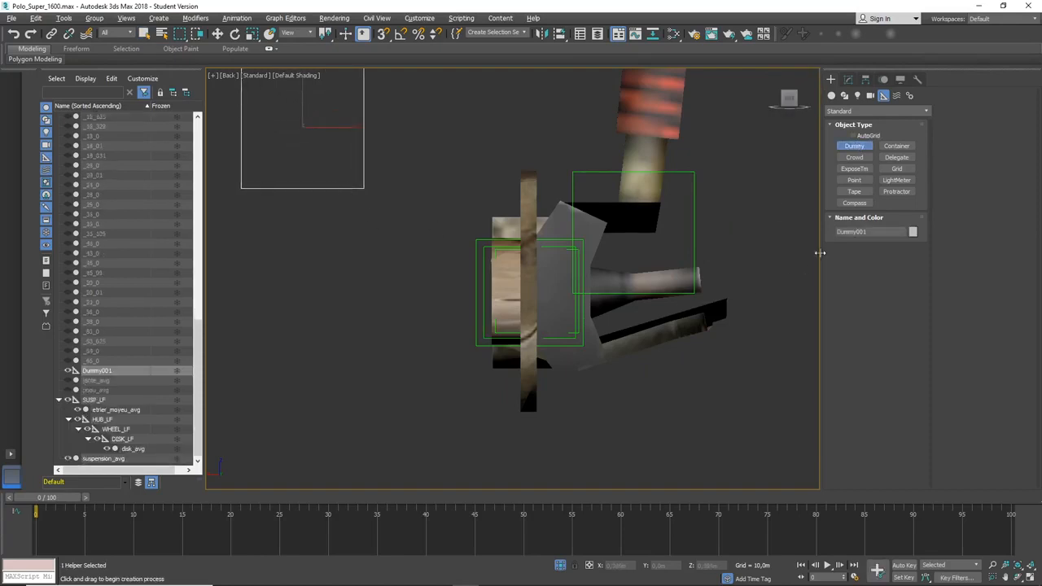
{"action": "double_click", "coordinate": [868, 233]}
{"action": "type", "text": "RIM_LF"}
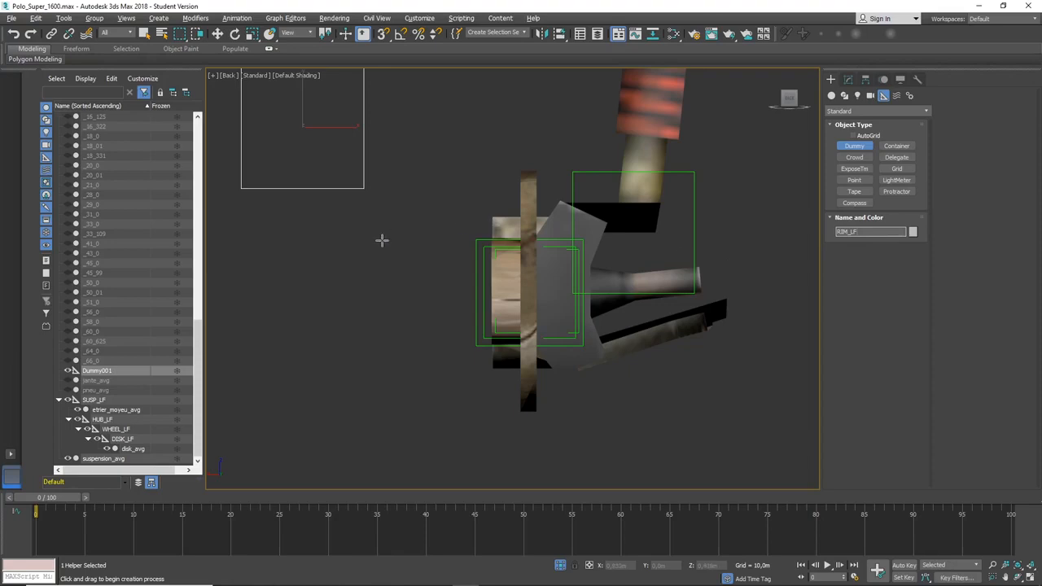
Rotate only the pivot of RIM_LF to X 90 and Z 0, and leave pivot adjustment.
{"action": "left_click", "coordinate": [866, 79]}
{"action": "left_click", "coordinate": [876, 154]}
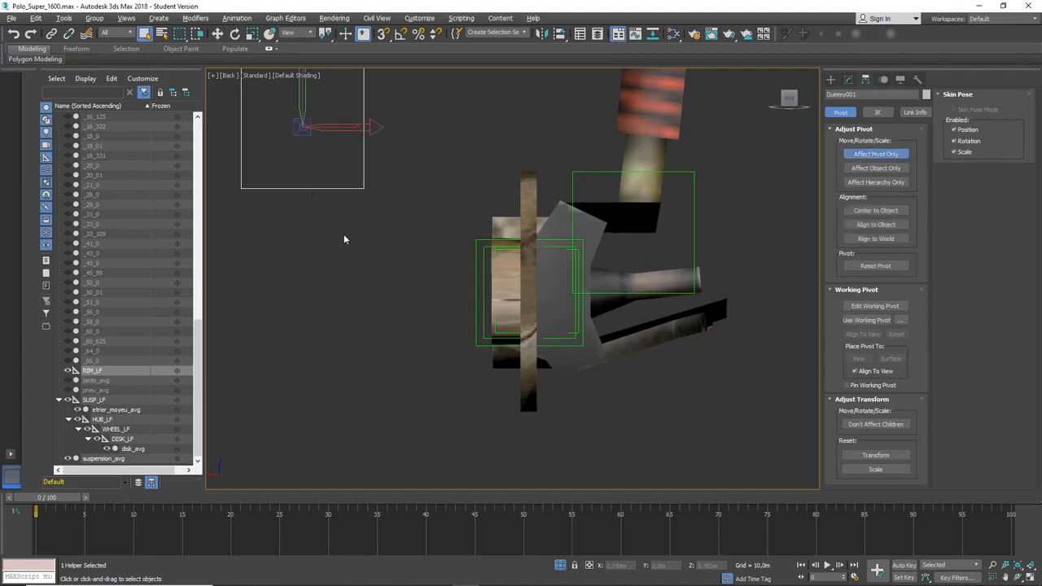
{"action": "left_click", "coordinate": [235, 32]}
{"action": "left_click", "coordinate": [612, 565]}
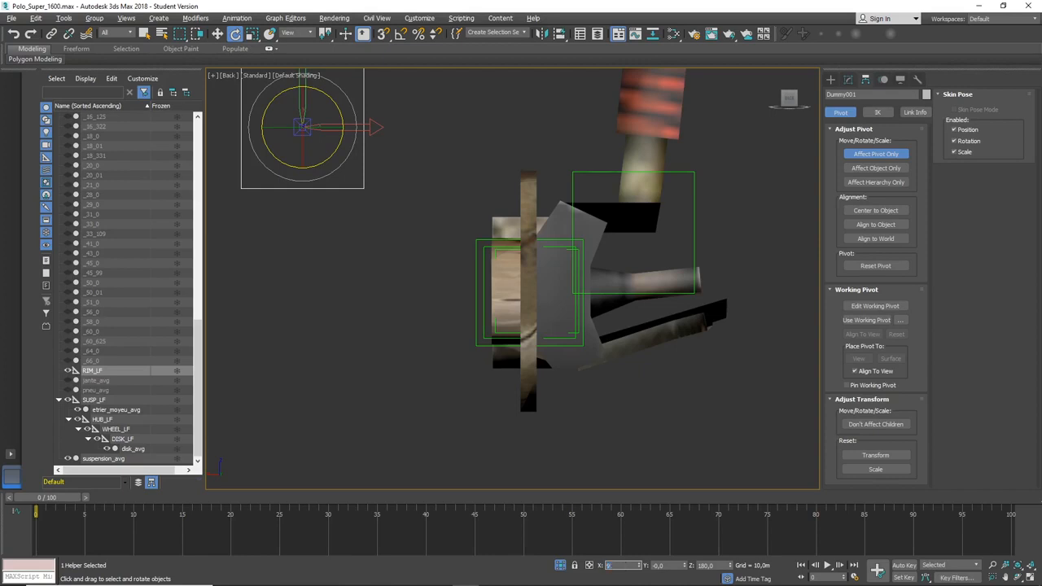
{"action": "key", "text": "Tab"}
{"action": "key", "text": "Tab"}
{"action": "type", "text": "0"}
{"action": "key", "text": "Tab"}
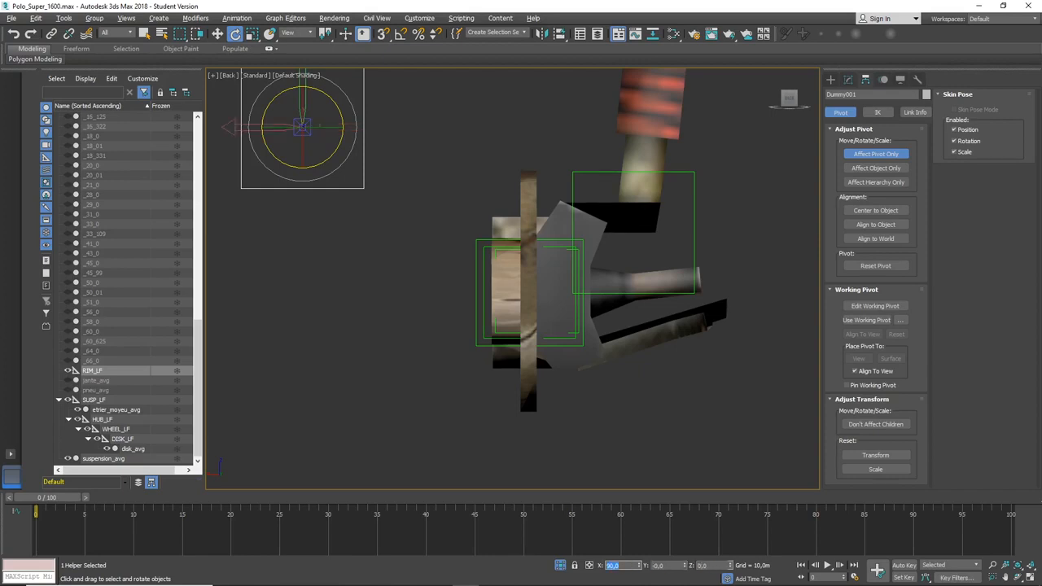
{"action": "left_click", "coordinate": [830, 80]}
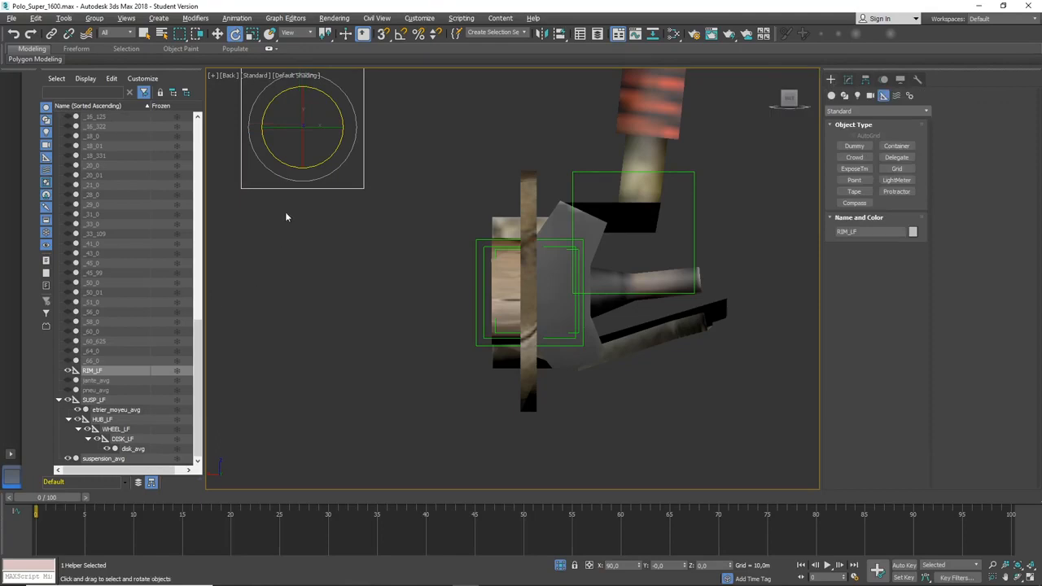
Unhide the jante_avg rim mesh and show the wheel assembly from the Right view with nothing selected.
{"action": "left_click", "coordinate": [217, 34]}
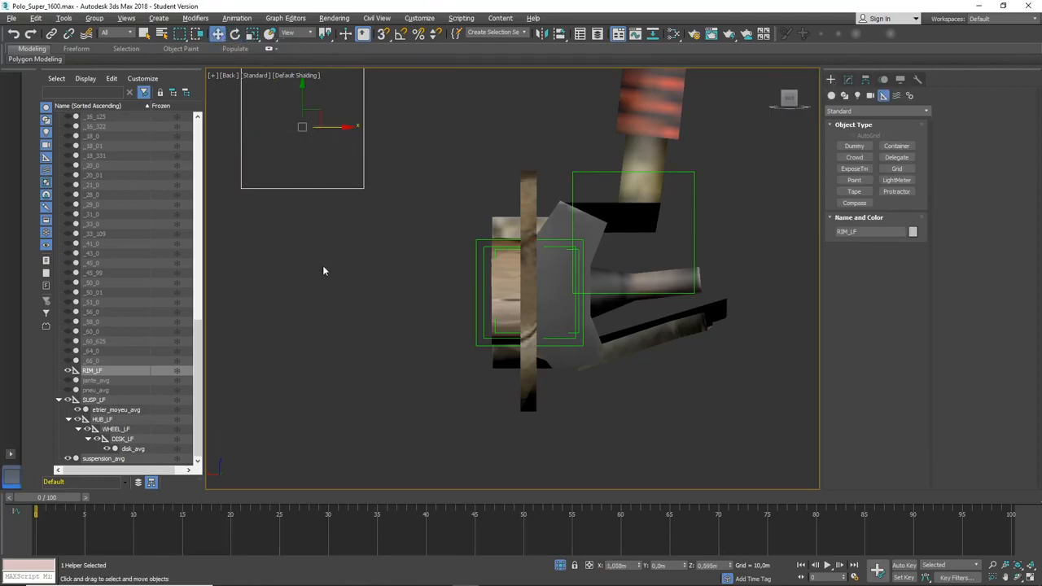
{"action": "left_click", "coordinate": [68, 380]}
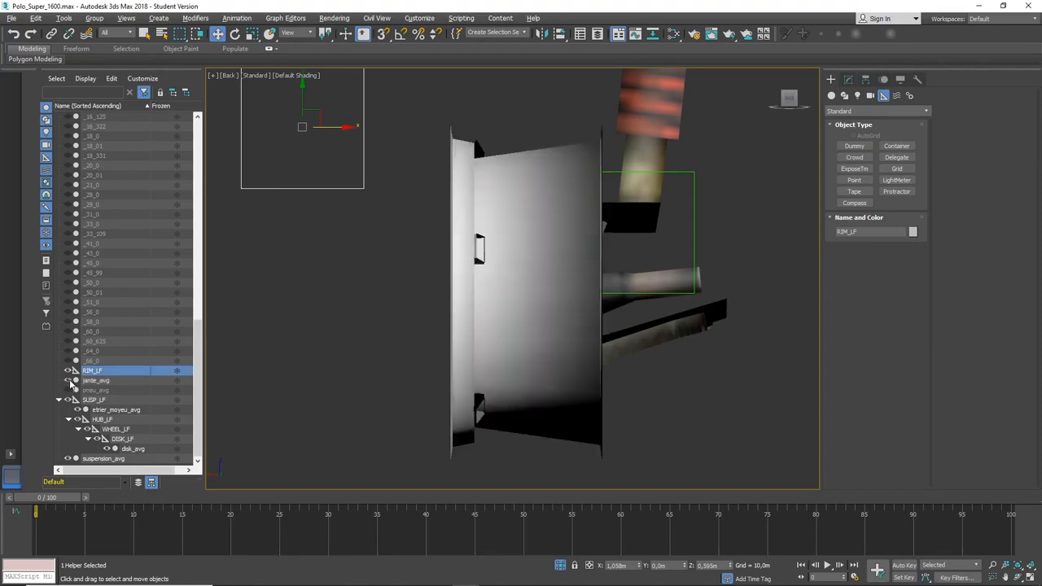
{"action": "left_click", "coordinate": [524, 304]}
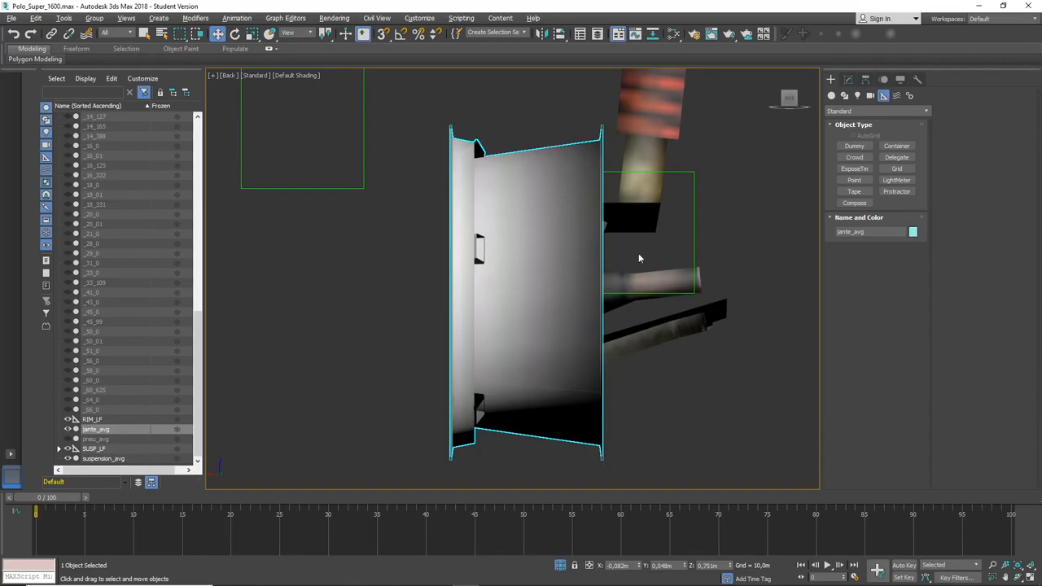
{"action": "left_click", "coordinate": [785, 99]}
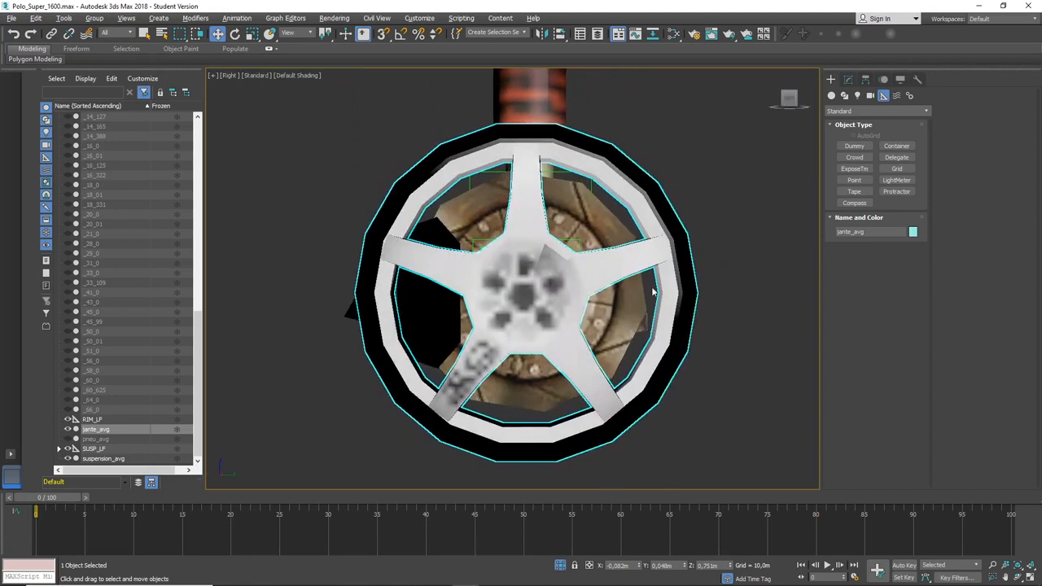
{"action": "scroll", "coordinate": [652, 326], "scroll_direction": "down", "scroll_amount": 3}
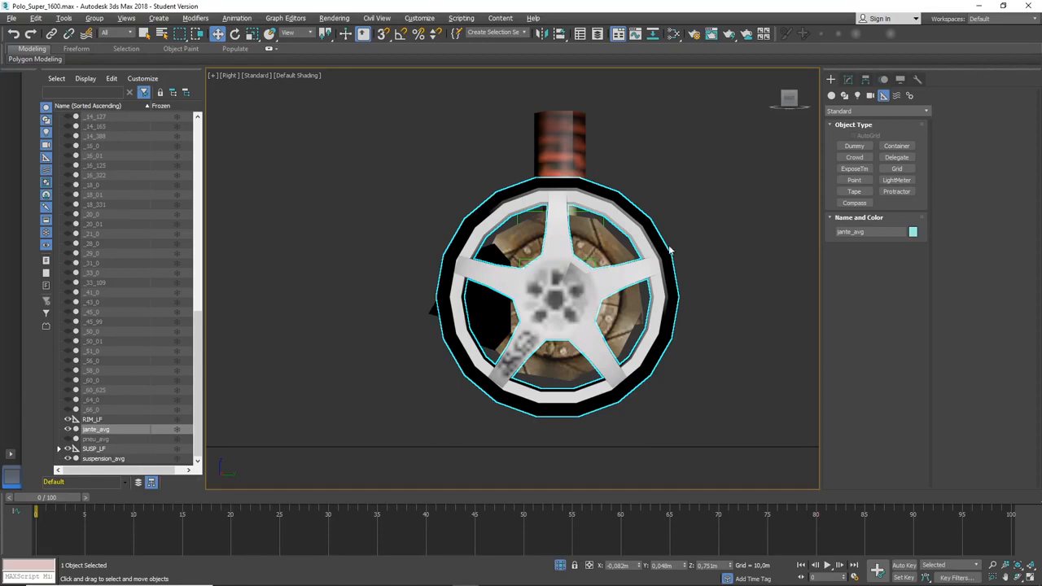
{"action": "left_click", "coordinate": [748, 251]}
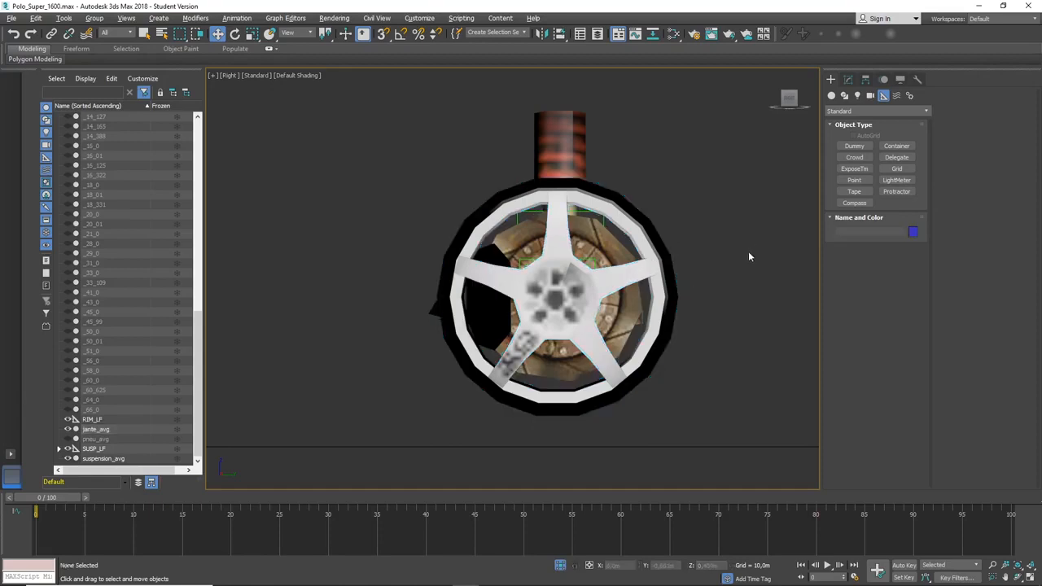
Try rotating jante_avg and disk_avg together around the wheel axis, and undo the rotation.
{"action": "left_click", "coordinate": [658, 282]}
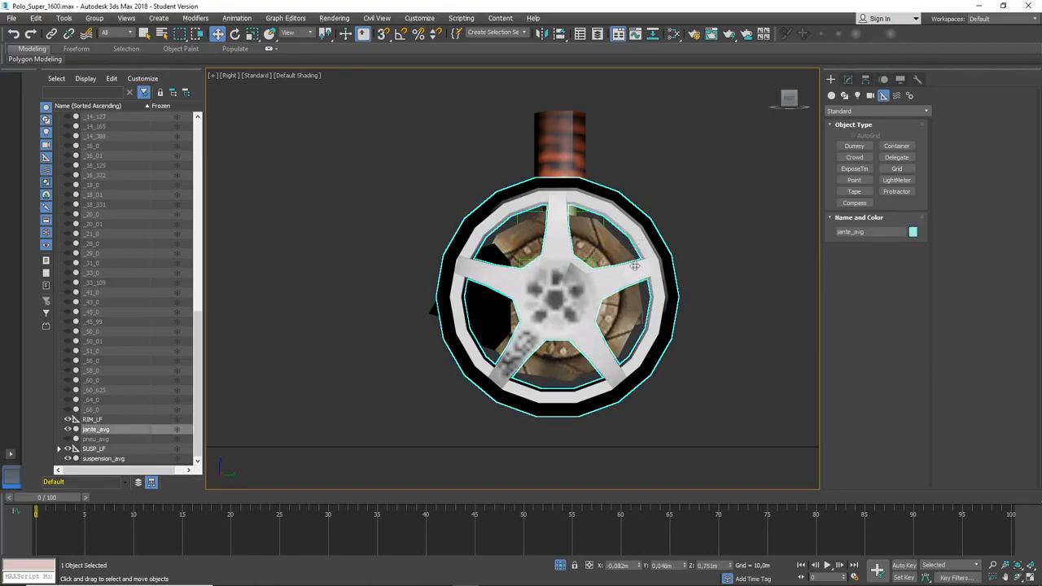
{"action": "left_click", "coordinate": [592, 231], "text": "ctrl"}
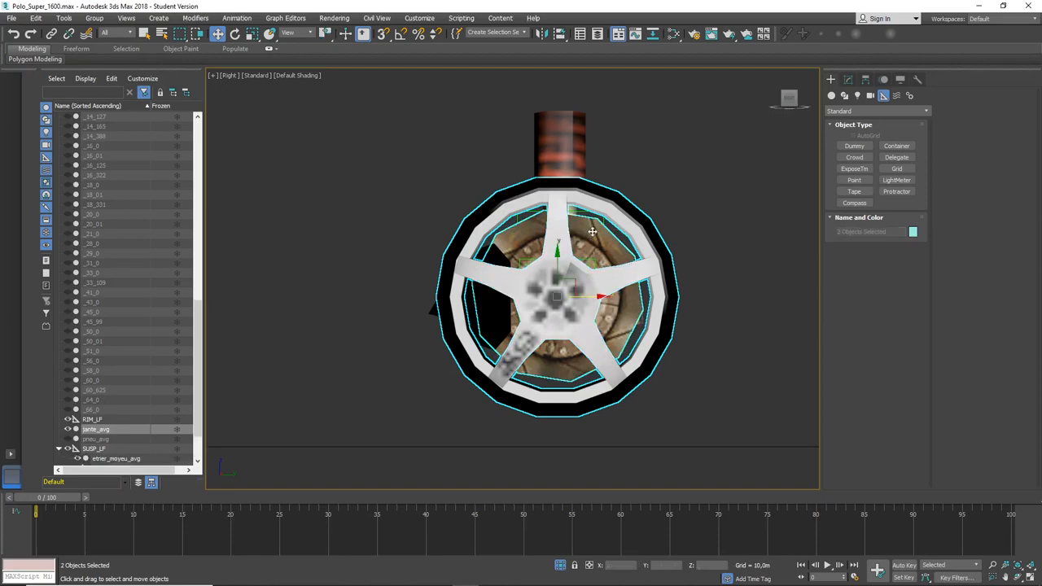
{"action": "left_click", "coordinate": [235, 33]}
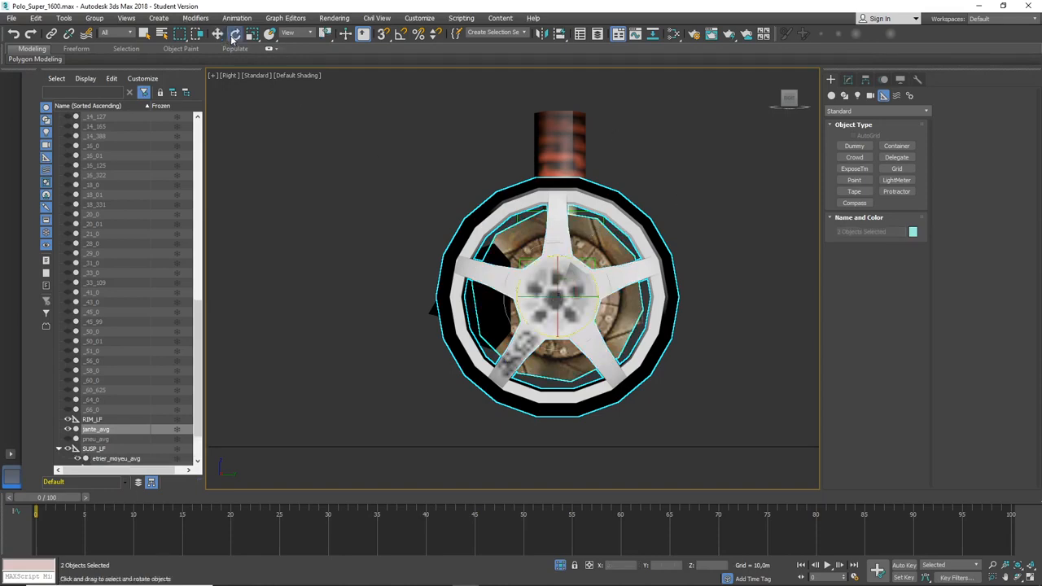
{"action": "left_click_drag", "start_coordinate": [566, 245], "coordinate": [637, 385]}
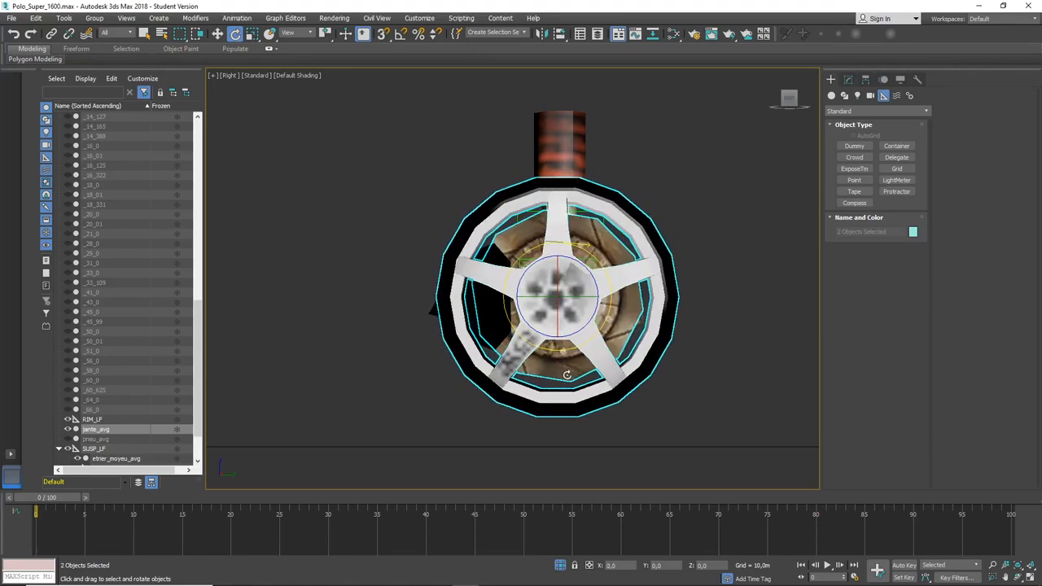
{"action": "left_click_drag", "start_coordinate": [561, 372], "coordinate": [783, 268]}
{"action": "left_click", "coordinate": [746, 257]}
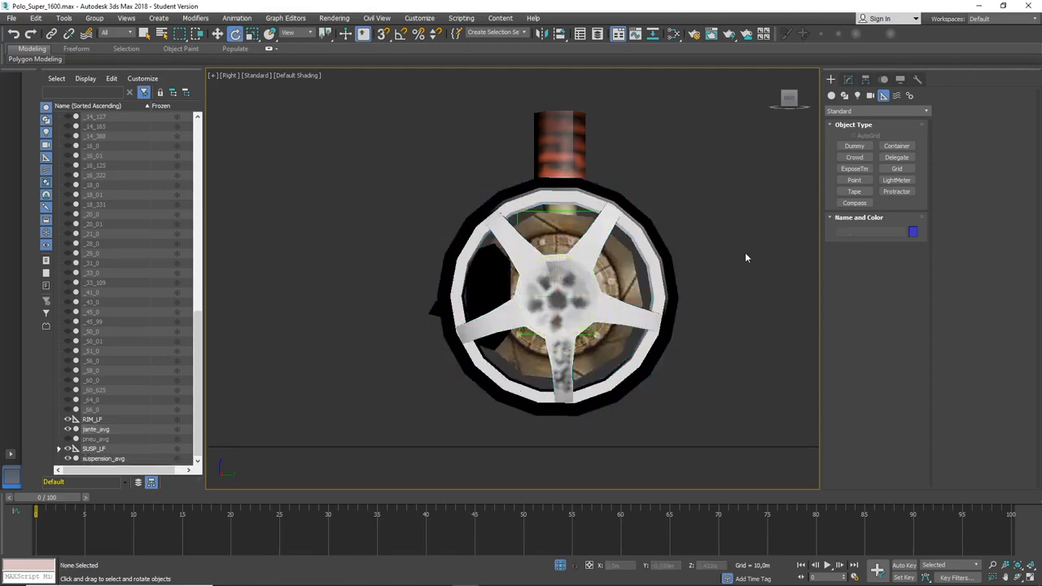
{"action": "key", "text": "ctrl+z"}
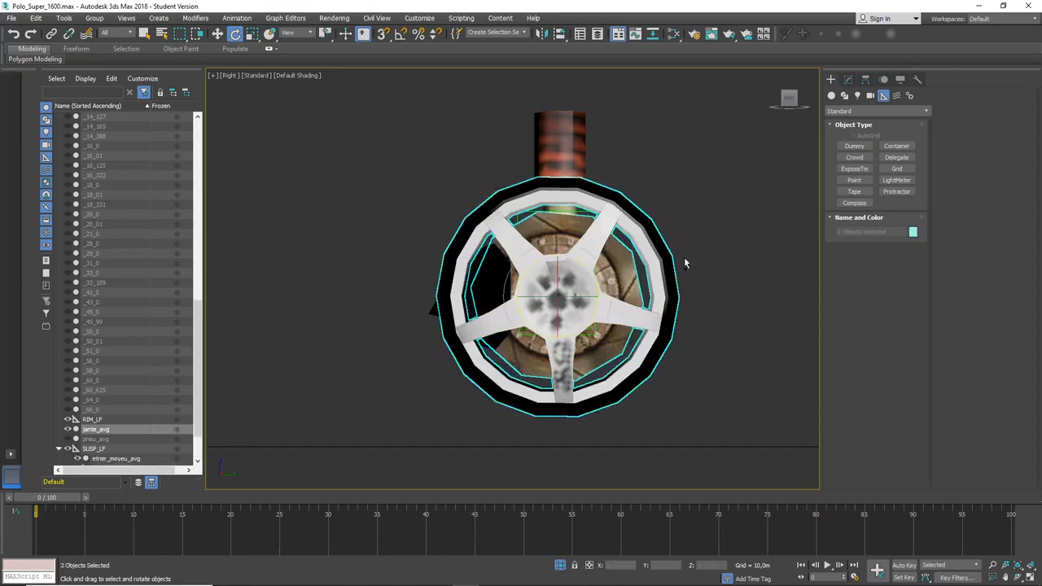
{"action": "key", "text": "ctrl+z"}
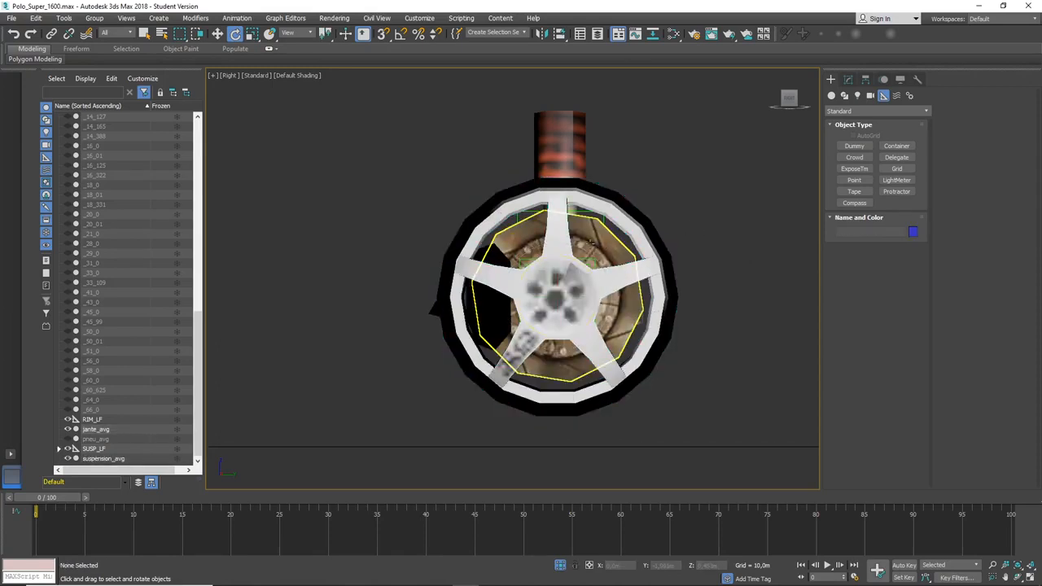
Move jante_avg sideways off the brake disk to about Y -0.226 m, leaving it partly overlapping the disk.
{"action": "left_click", "coordinate": [867, 82]}
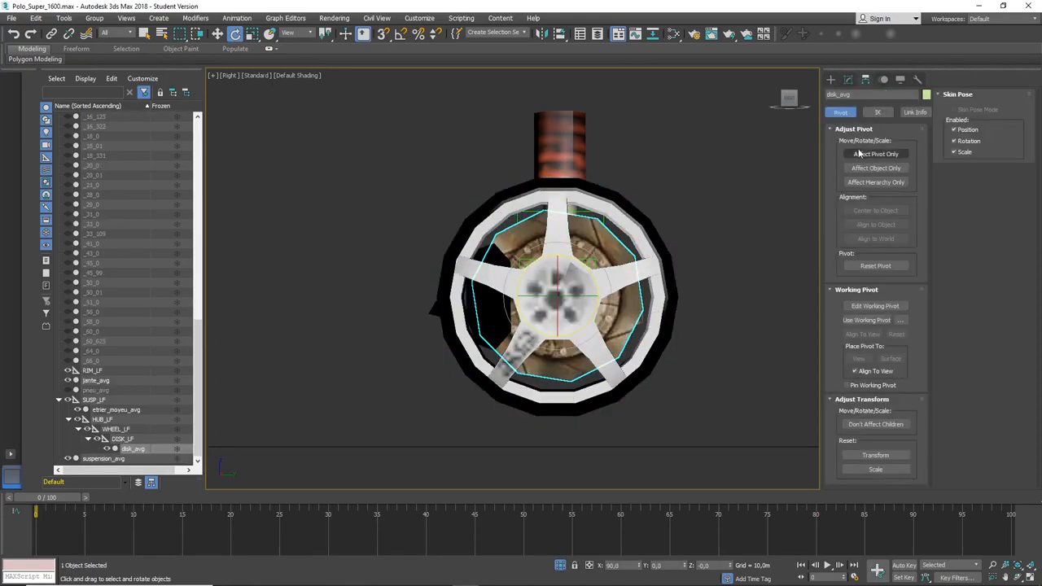
{"action": "left_click", "coordinate": [832, 79]}
{"action": "left_click", "coordinate": [635, 210]}
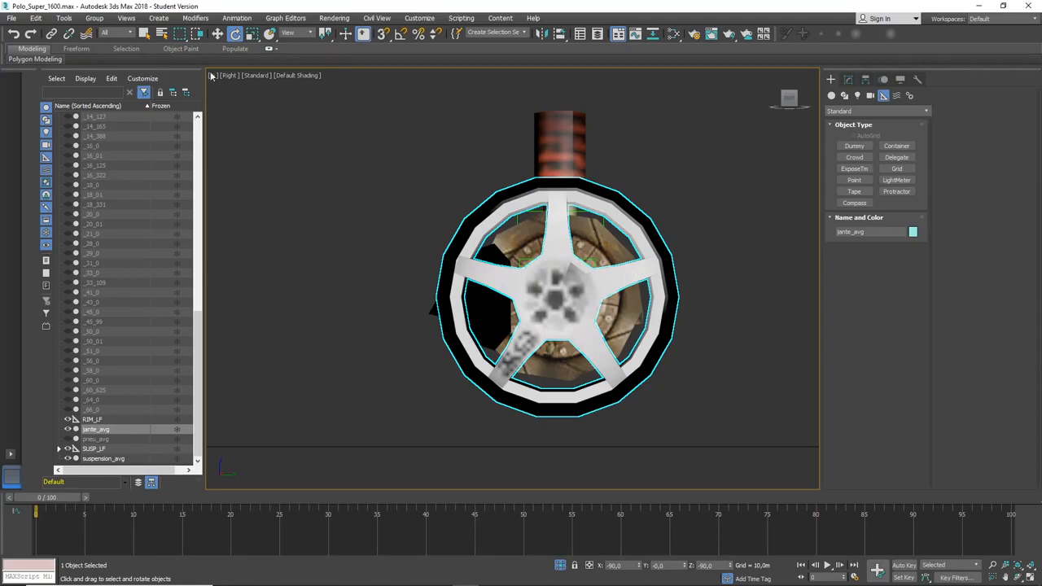
{"action": "left_click", "coordinate": [218, 33]}
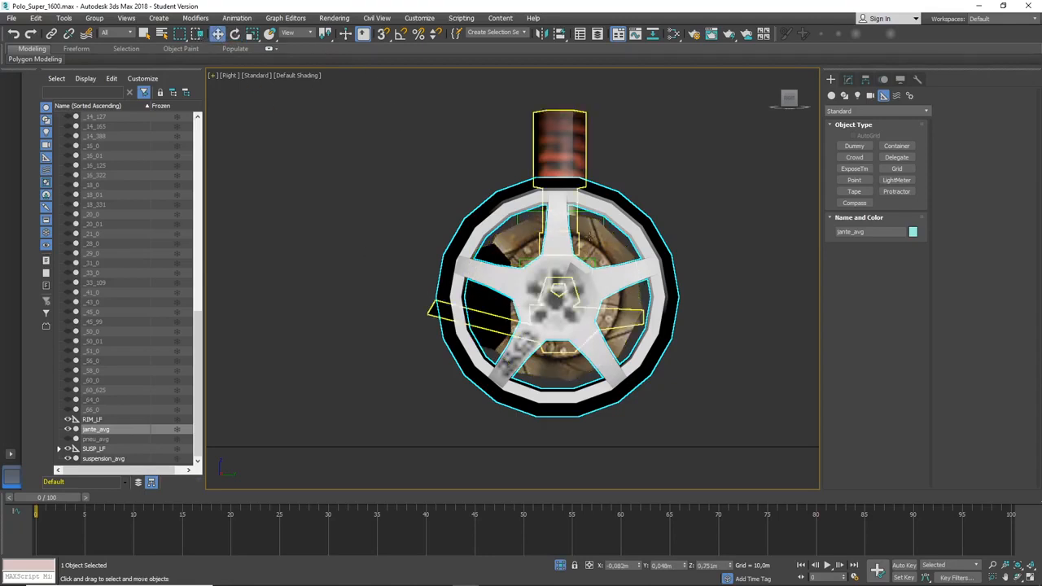
{"action": "left_click_drag", "start_coordinate": [626, 274], "coordinate": [399, 272]}
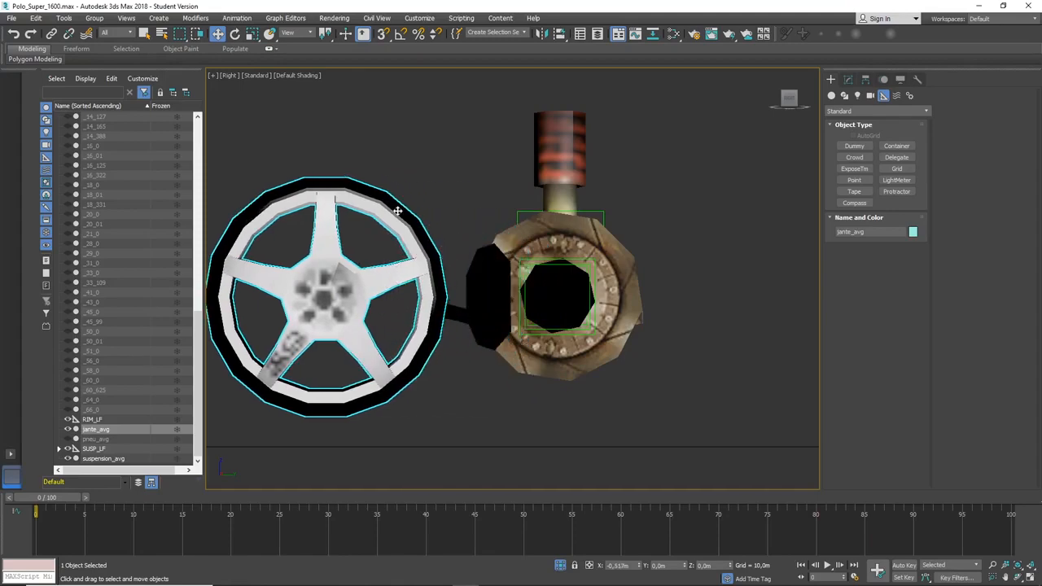
{"action": "scroll", "coordinate": [407, 293], "scroll_direction": "down", "scroll_amount": 6}
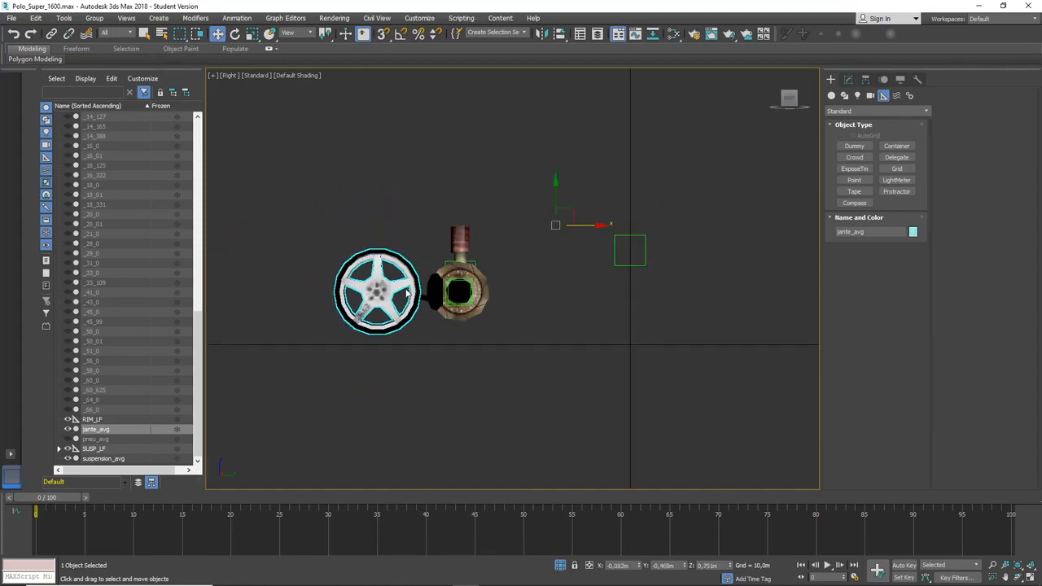
{"action": "left_click_drag", "start_coordinate": [386, 292], "coordinate": [425, 291]}
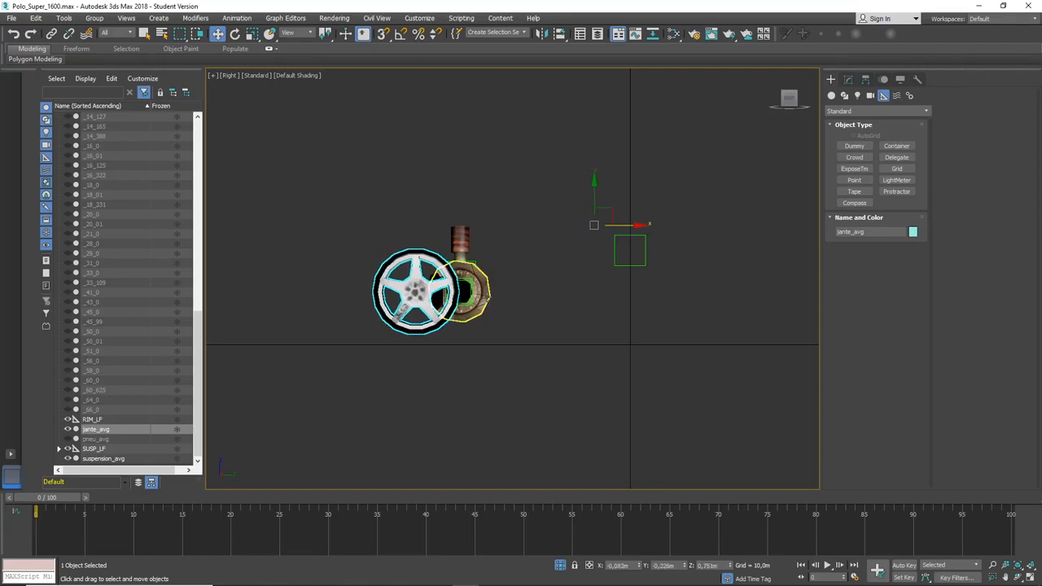
Center only the pivot of jante_avg to the rim mesh, and leave pivot adjustment.
{"action": "scroll", "coordinate": [446, 342], "scroll_direction": "up", "scroll_amount": 4}
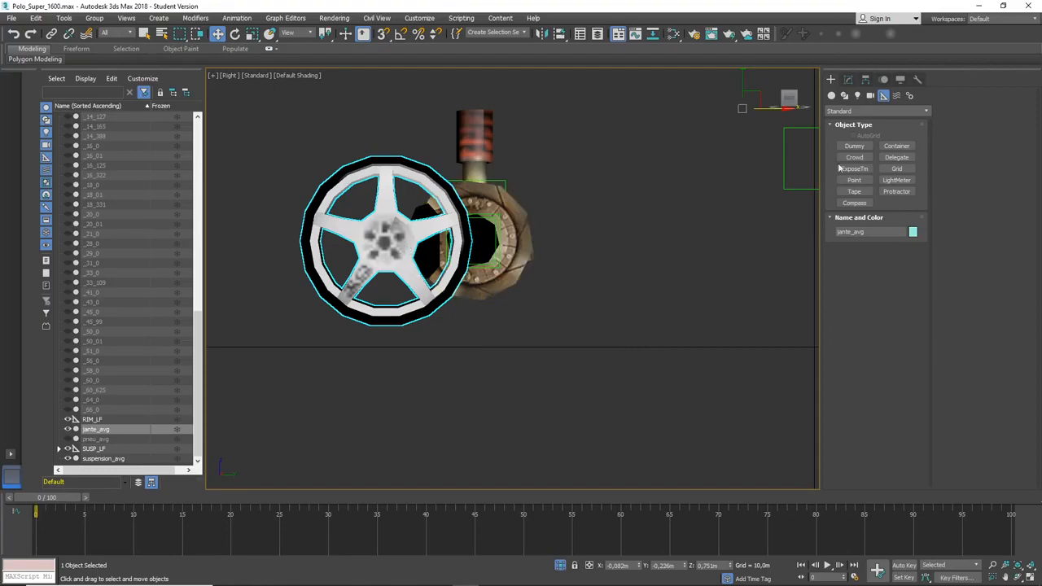
{"action": "left_click", "coordinate": [867, 79]}
{"action": "left_click", "coordinate": [880, 155]}
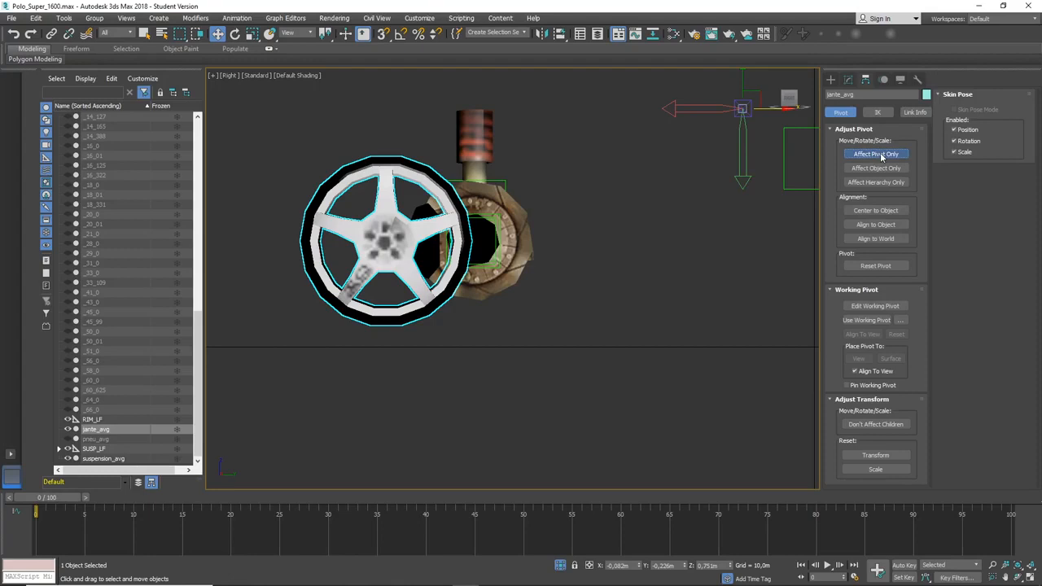
{"action": "left_click", "coordinate": [886, 211]}
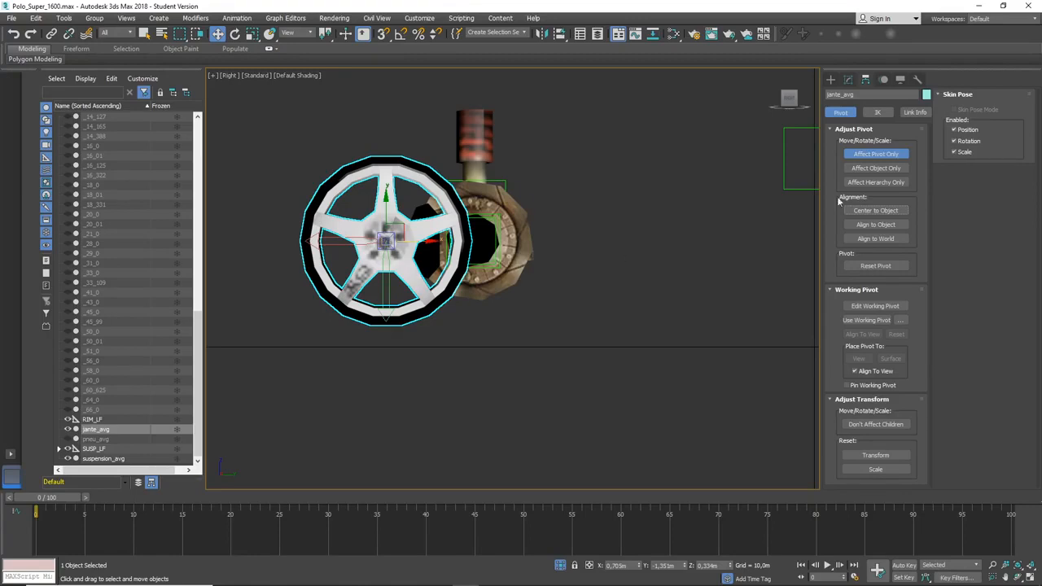
{"action": "left_click", "coordinate": [830, 80]}
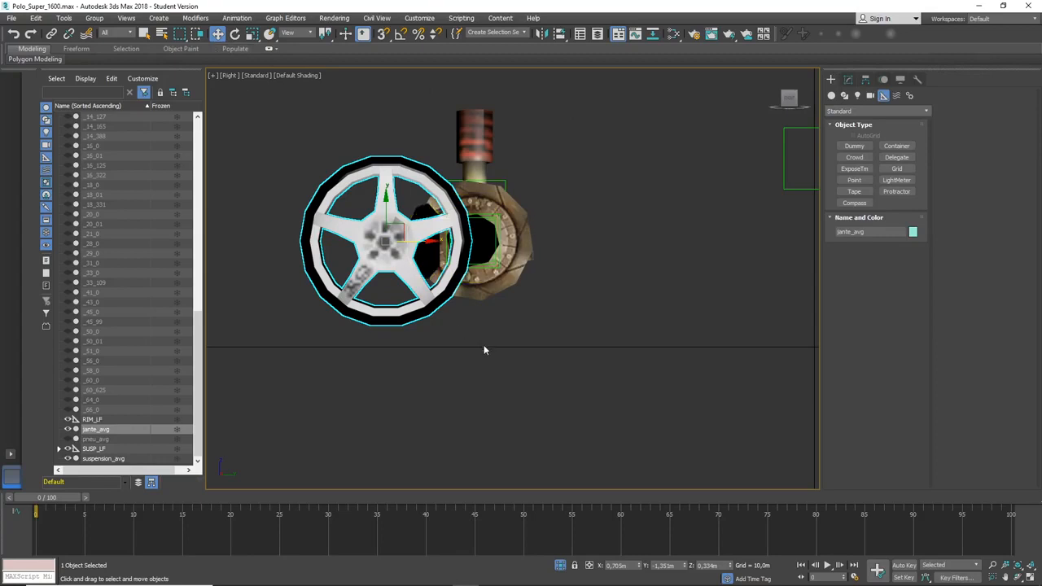
Align jante_avg to disk_avg with Quick Align so the rim is centred over the brake disk, and deselect it.
{"action": "key", "text": "alt+a"}
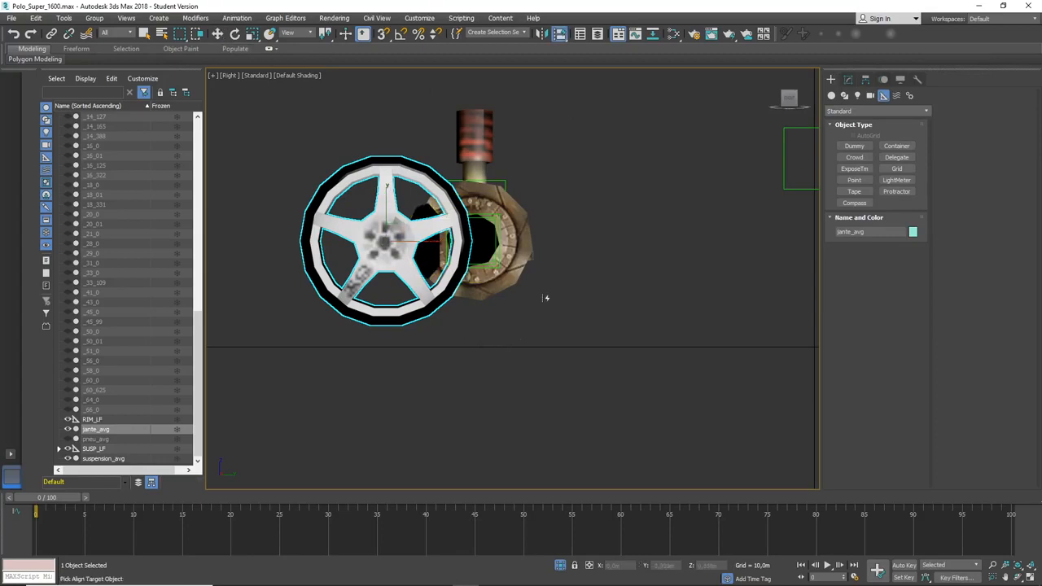
{"action": "left_click", "coordinate": [528, 241]}
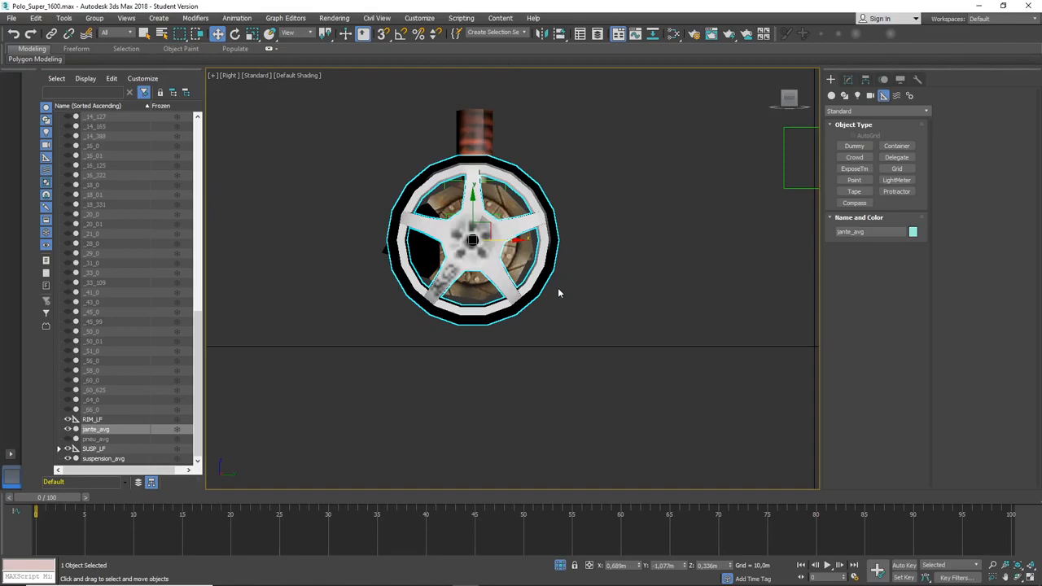
{"action": "left_click", "coordinate": [600, 196]}
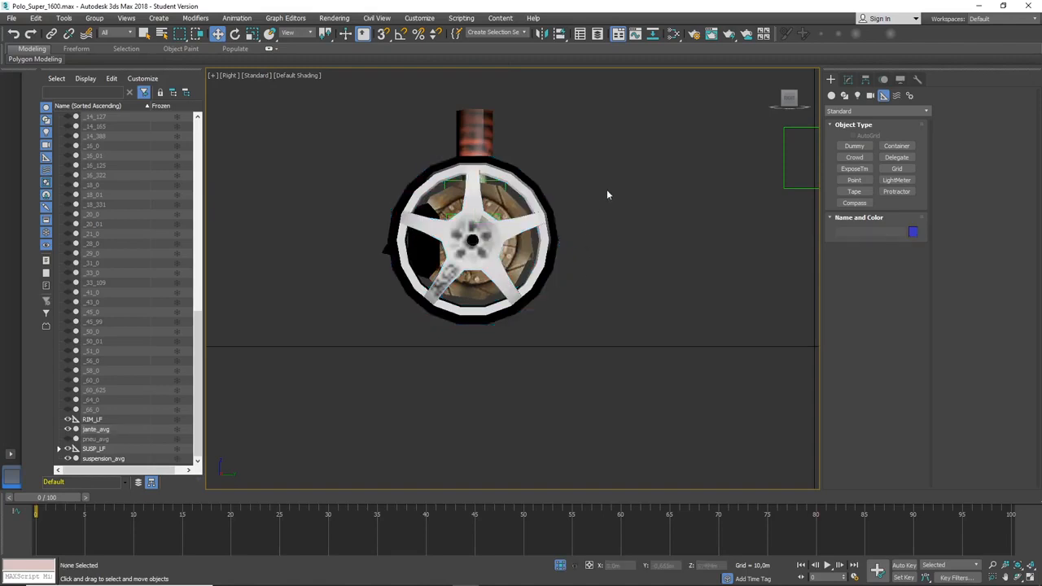
Test the aligned centres by rotating jante_avg and disk_avg together around the wheel axis, and undo the rotation.
{"action": "left_click", "coordinate": [539, 195]}
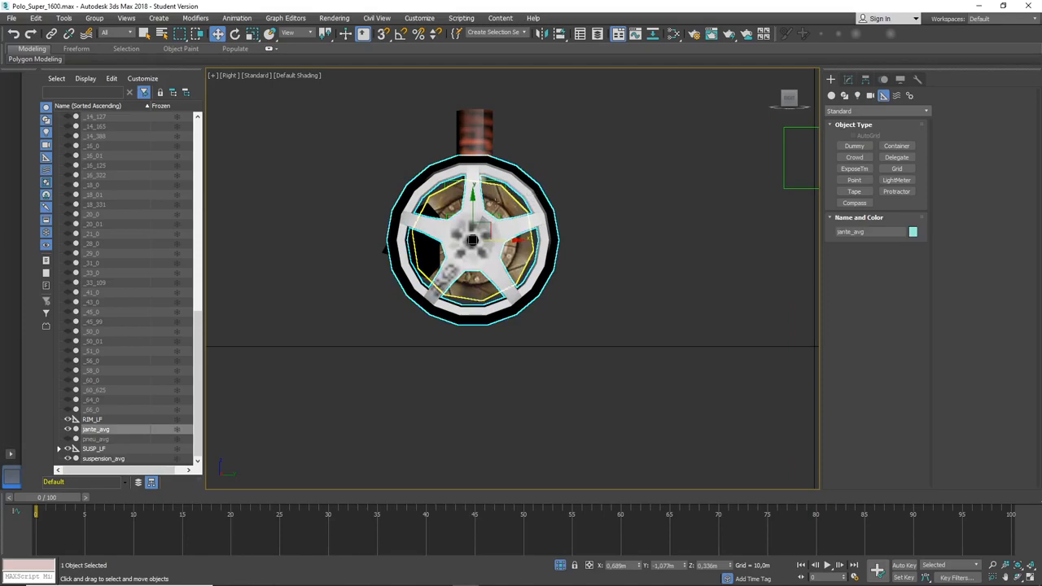
{"action": "left_click", "coordinate": [531, 237], "text": "ctrl"}
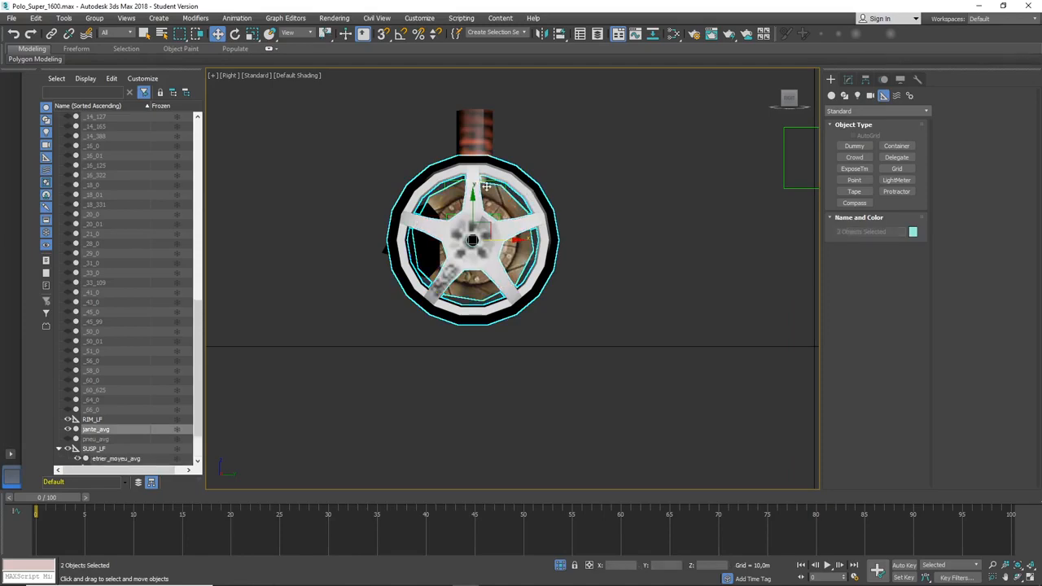
{"action": "left_click", "coordinate": [235, 34]}
{"action": "left_click_drag", "start_coordinate": [503, 200], "coordinate": [120, 338]}
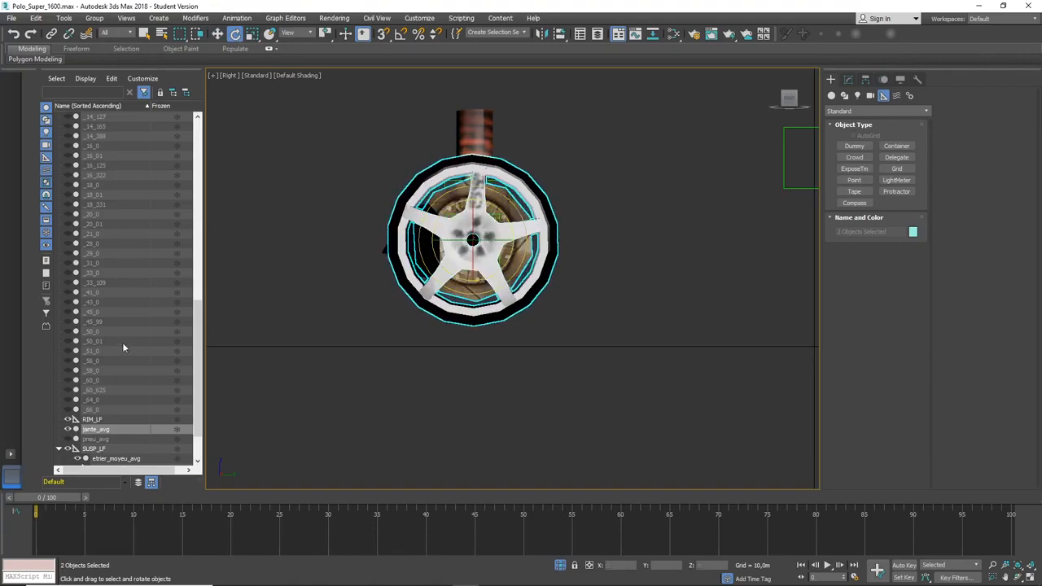
{"action": "key", "text": "ctrl+z"}
Select only jante_avg and show it from the Back view in wireframe, with the Move tool active.
{"action": "left_click", "coordinate": [627, 202]}
{"action": "left_click", "coordinate": [536, 188]}
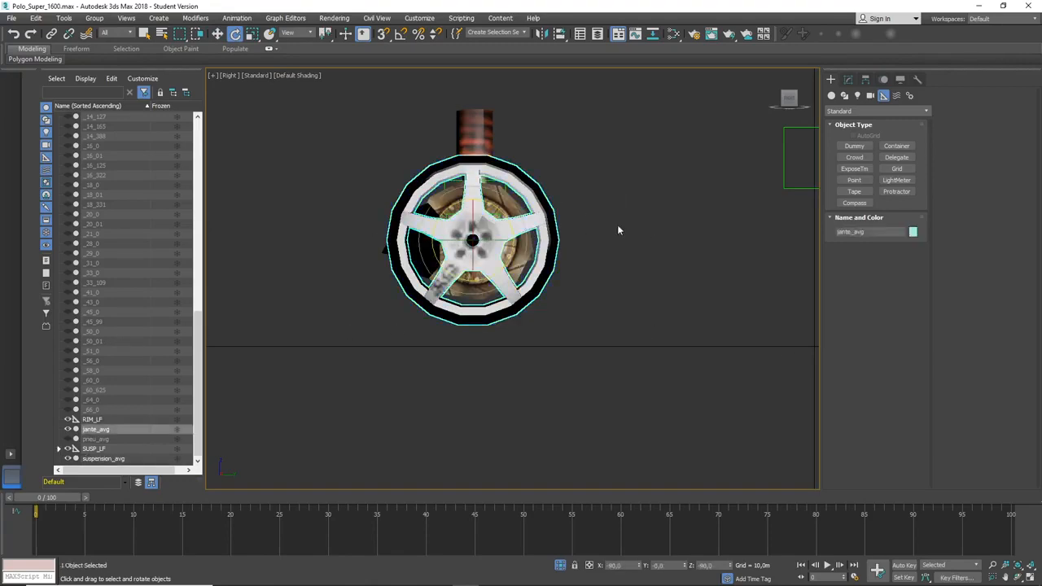
{"action": "left_click", "coordinate": [867, 79]}
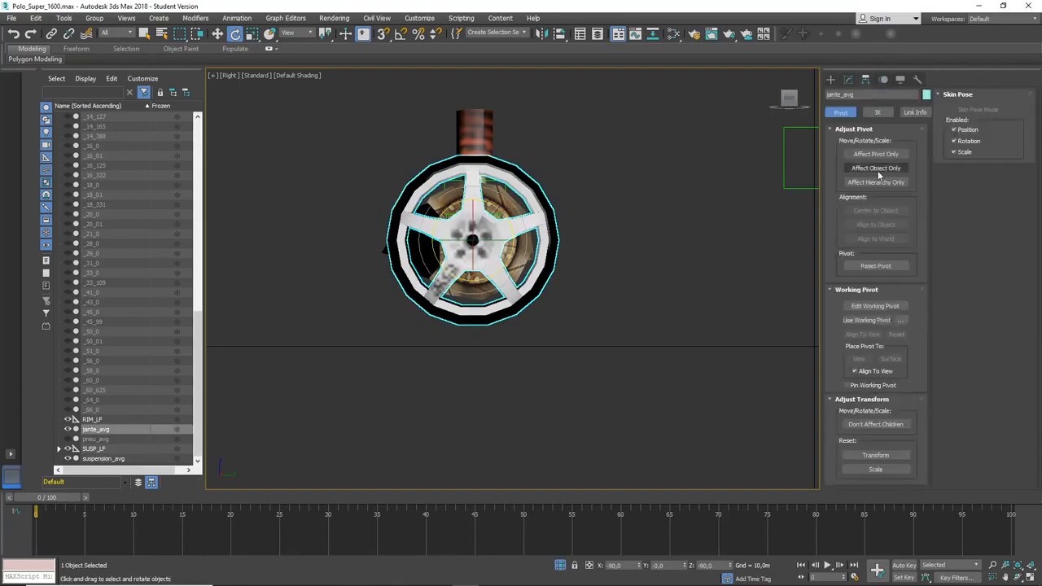
{"action": "left_click", "coordinate": [876, 156]}
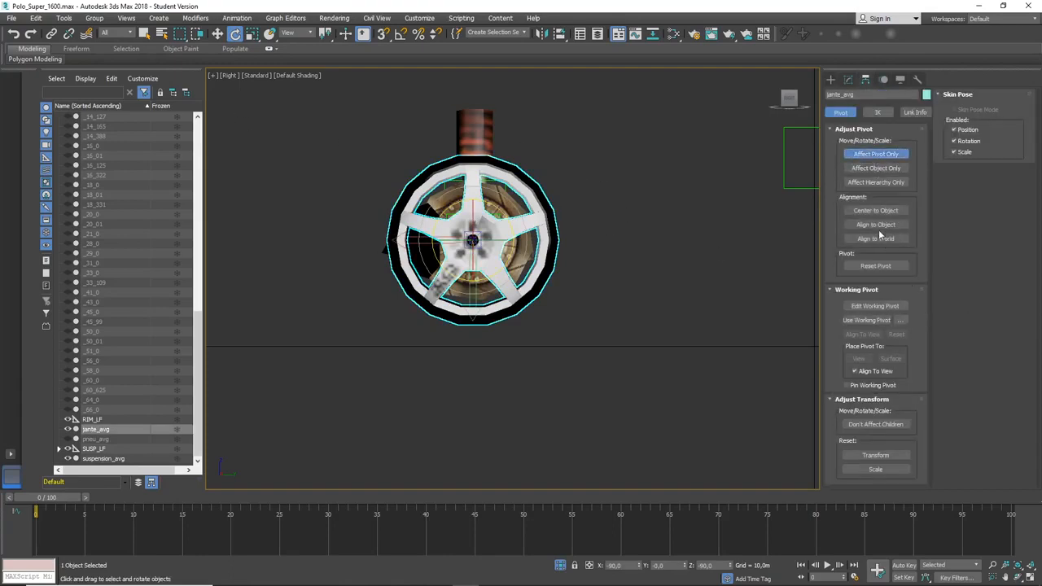
{"action": "left_click_drag", "start_coordinate": [794, 97], "coordinate": [804, 103]}
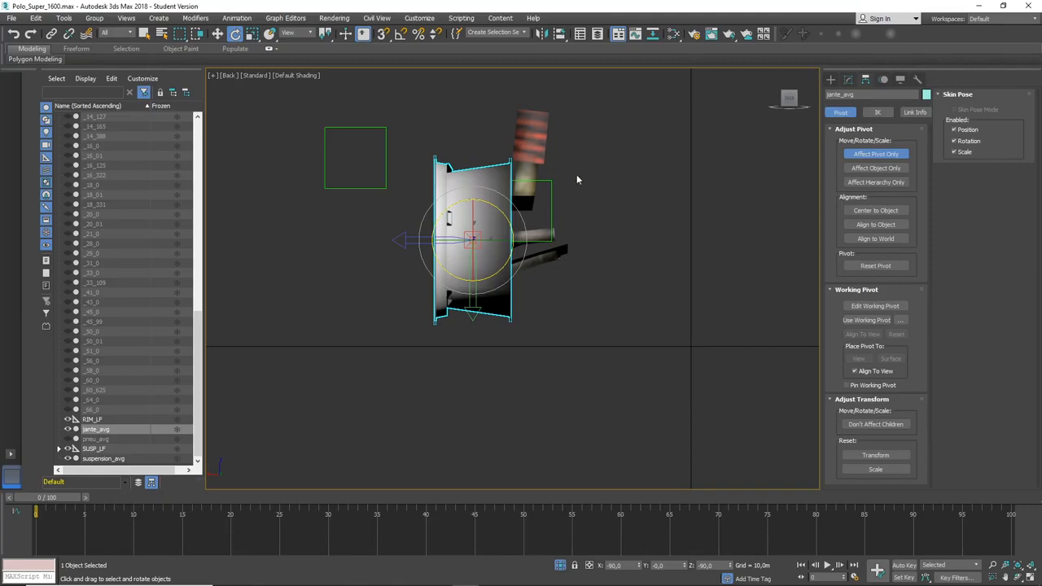
{"action": "left_click", "coordinate": [831, 79]}
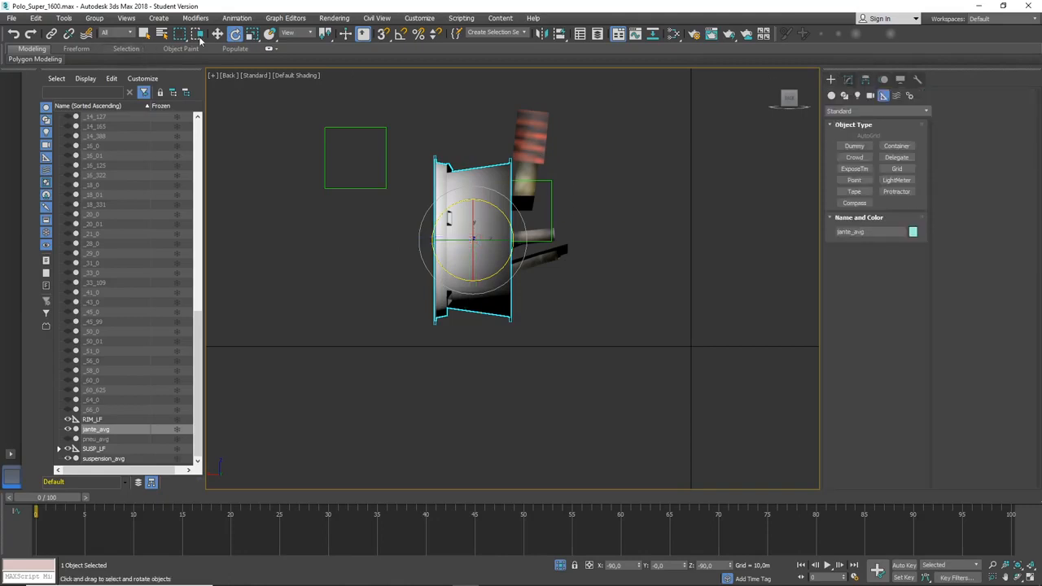
{"action": "key", "text": "w"}
{"action": "key", "text": "z"}
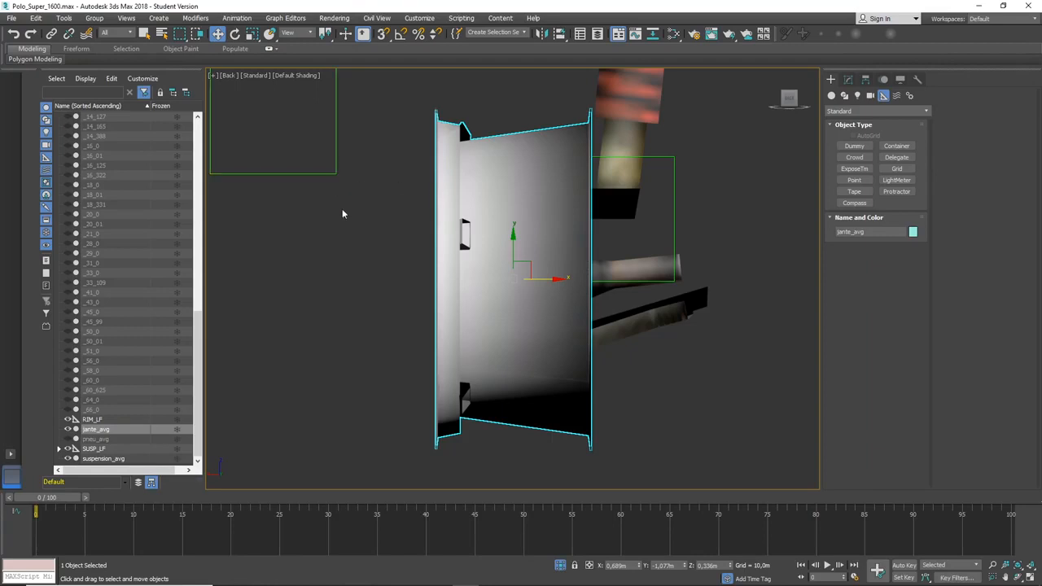
{"action": "left_click", "coordinate": [308, 75]}
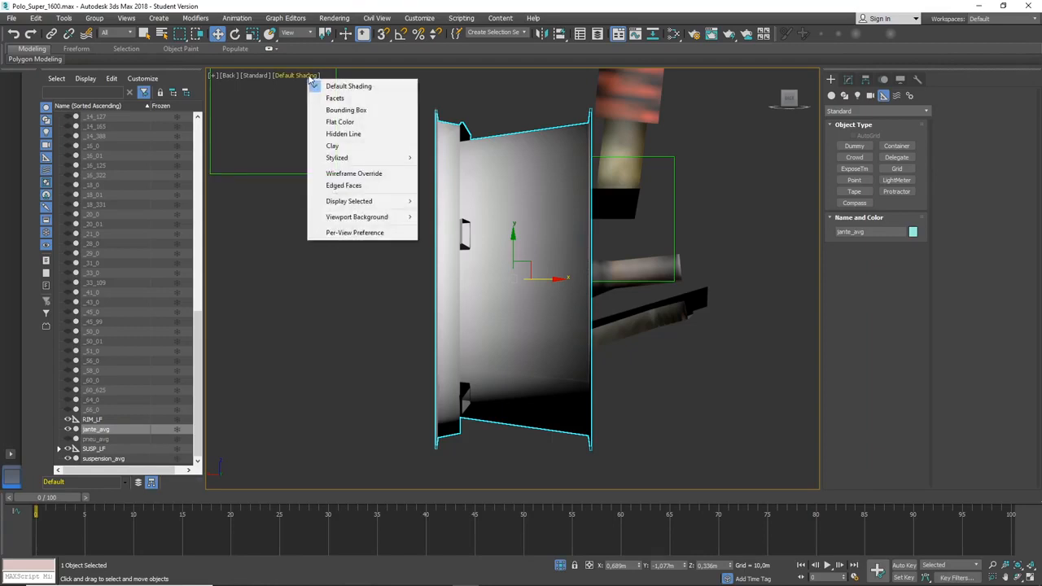
{"action": "left_click", "coordinate": [339, 176]}
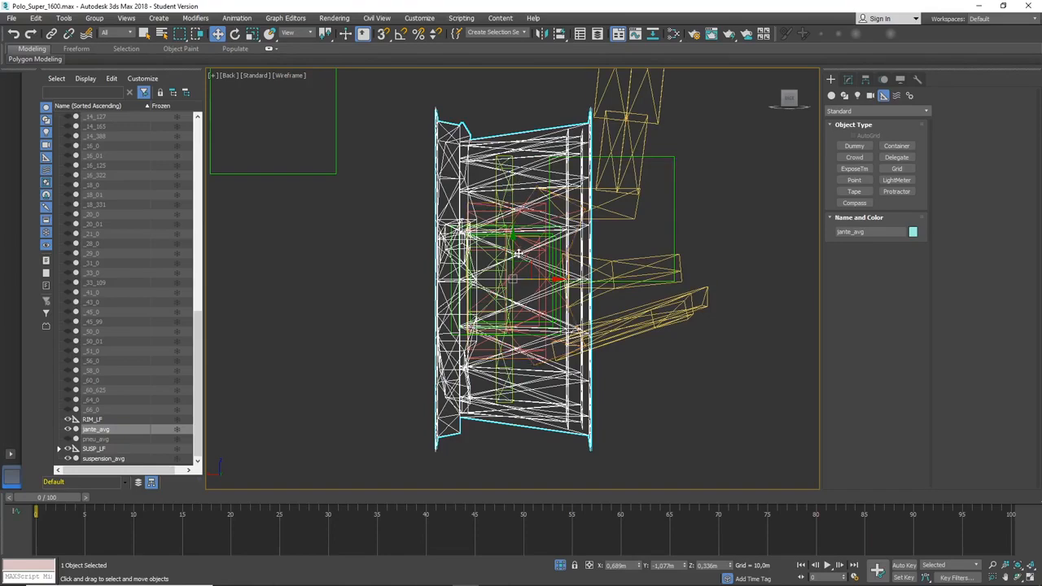
Try moving jante_avg outward along the wheel axis, away from disk_avg, to about X 0.822 m.
{"action": "scroll", "coordinate": [518, 254], "scroll_direction": "up", "scroll_amount": 5}
{"action": "left_click", "coordinate": [477, 166]}
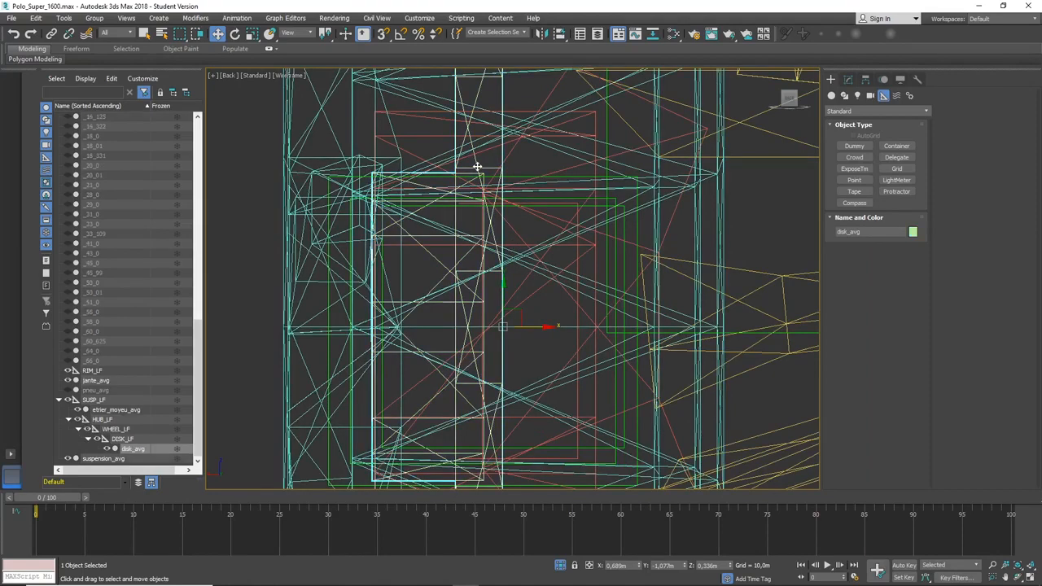
{"action": "scroll", "coordinate": [622, 340], "scroll_direction": "down", "scroll_amount": 4}
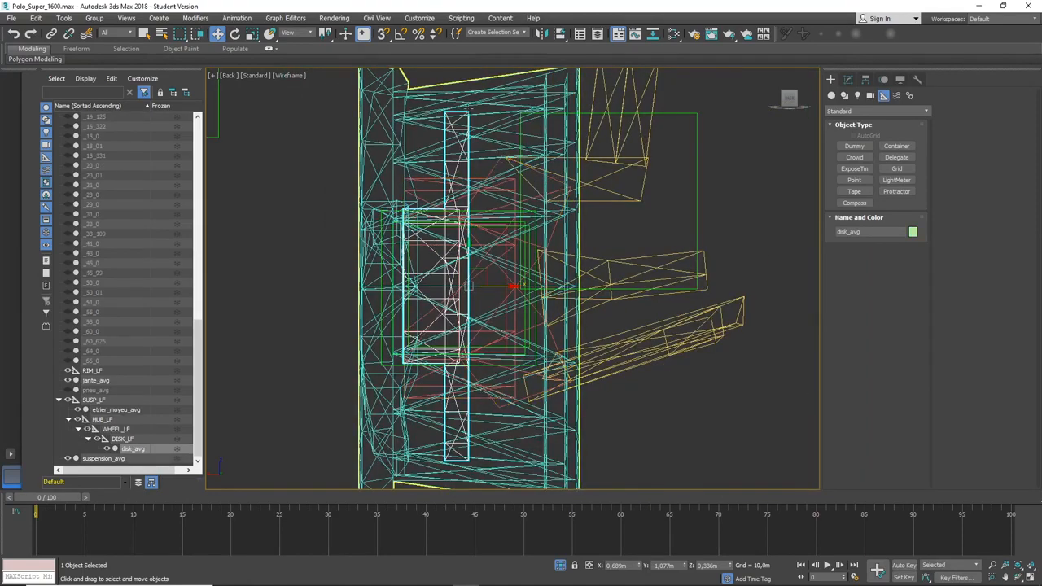
{"action": "left_click", "coordinate": [380, 277]}
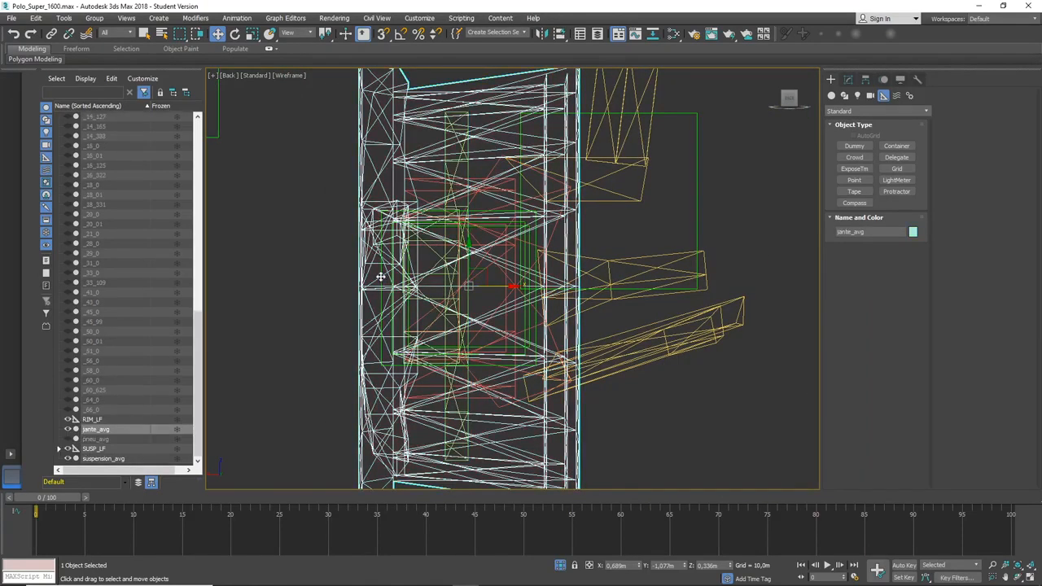
{"action": "scroll", "coordinate": [493, 307], "scroll_direction": "down", "scroll_amount": 2}
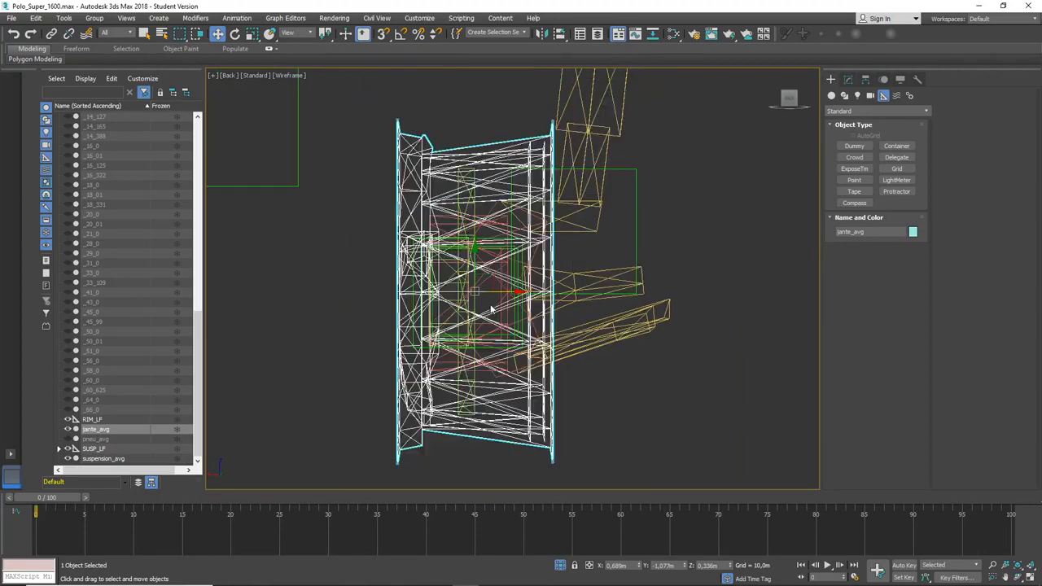
{"action": "left_click_drag", "start_coordinate": [507, 293], "coordinate": [420, 313]}
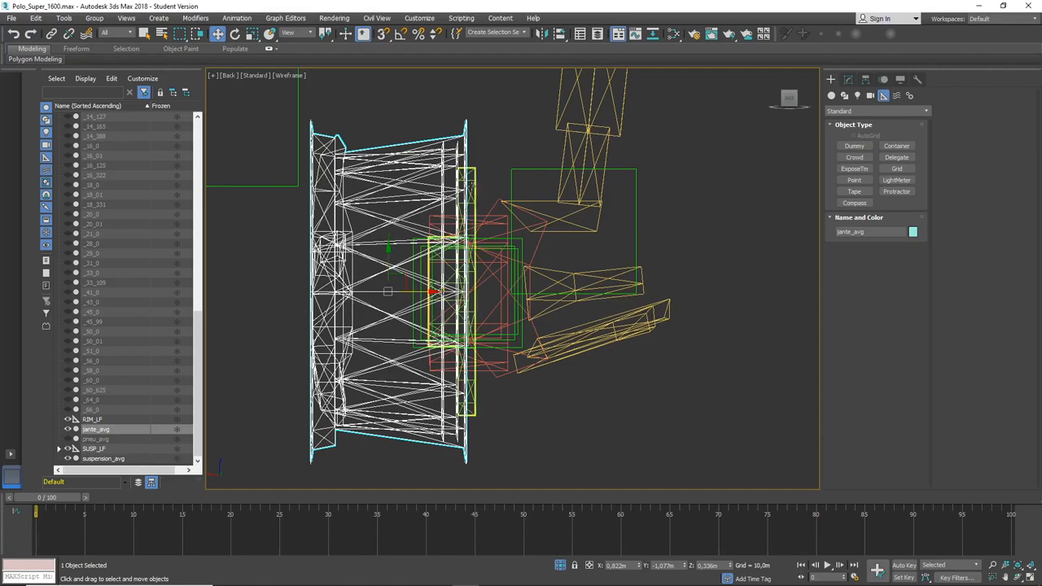
Move jante_avg back over the brake disk along the wheel axis to about X 0.699 m.
{"action": "left_click", "coordinate": [470, 186]}
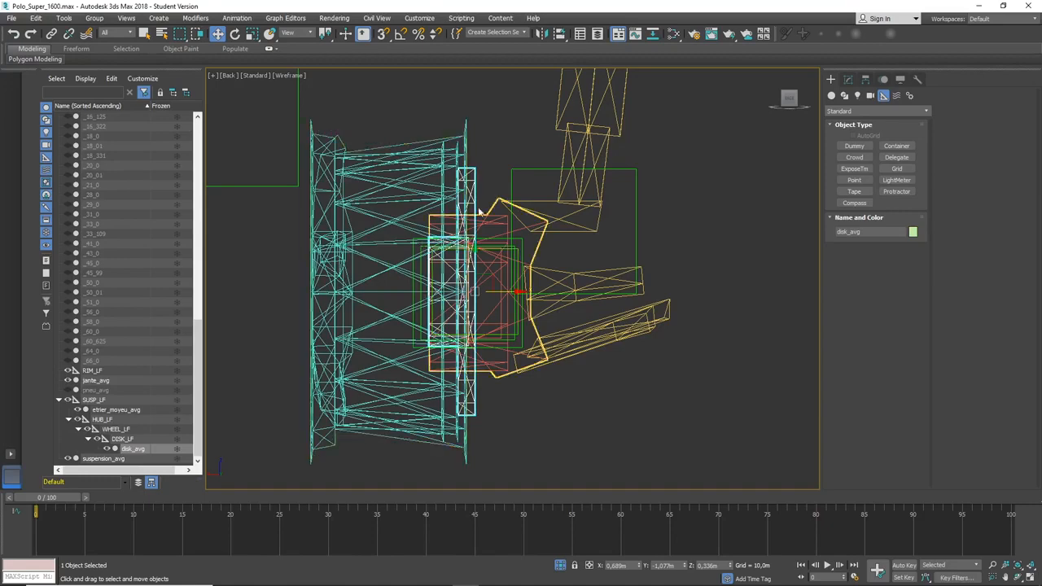
{"action": "left_click", "coordinate": [438, 140]}
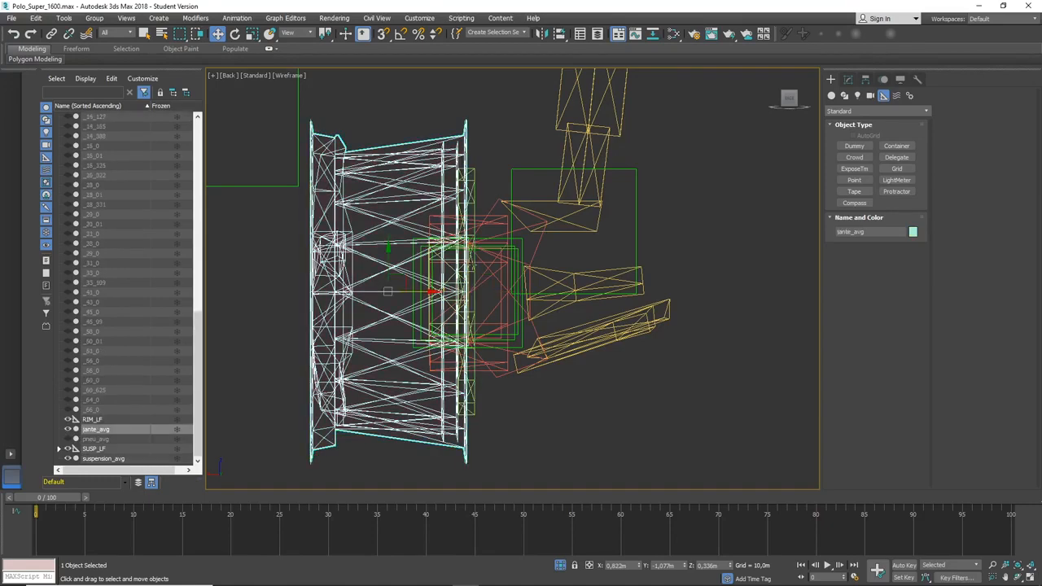
{"action": "scroll", "coordinate": [486, 308], "scroll_direction": "up", "scroll_amount": 2}
{"action": "left_click_drag", "start_coordinate": [372, 289], "coordinate": [484, 324]}
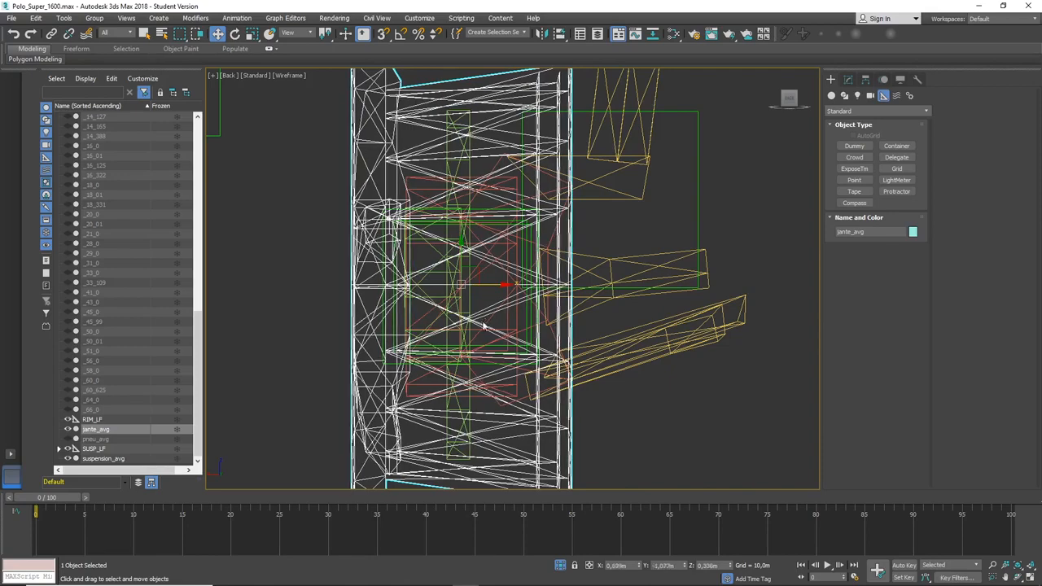
{"action": "scroll", "coordinate": [468, 295], "scroll_direction": "down", "scroll_amount": 4}
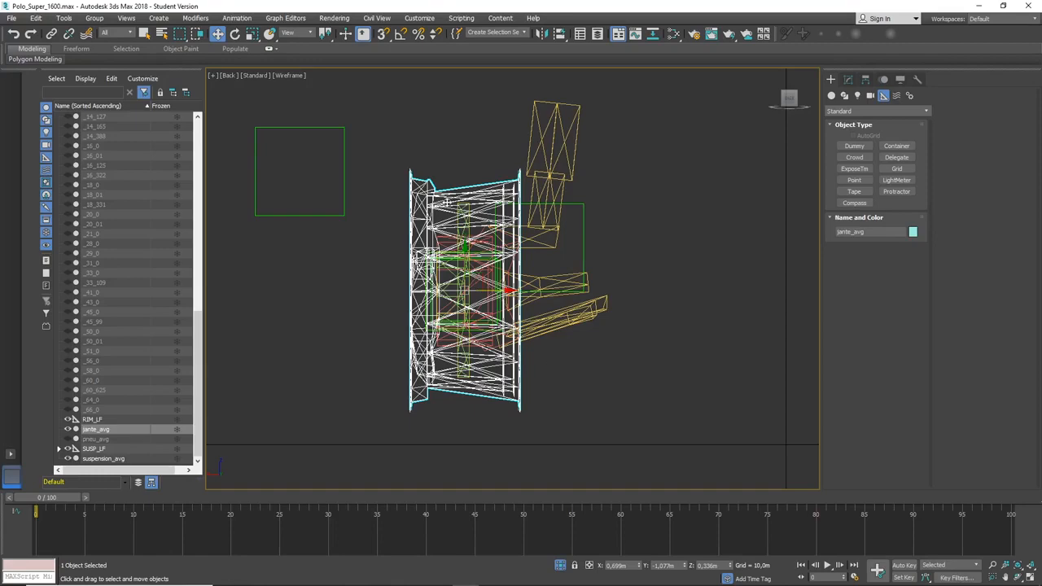
{"action": "scroll", "coordinate": [470, 273], "scroll_direction": "up", "scroll_amount": 4}
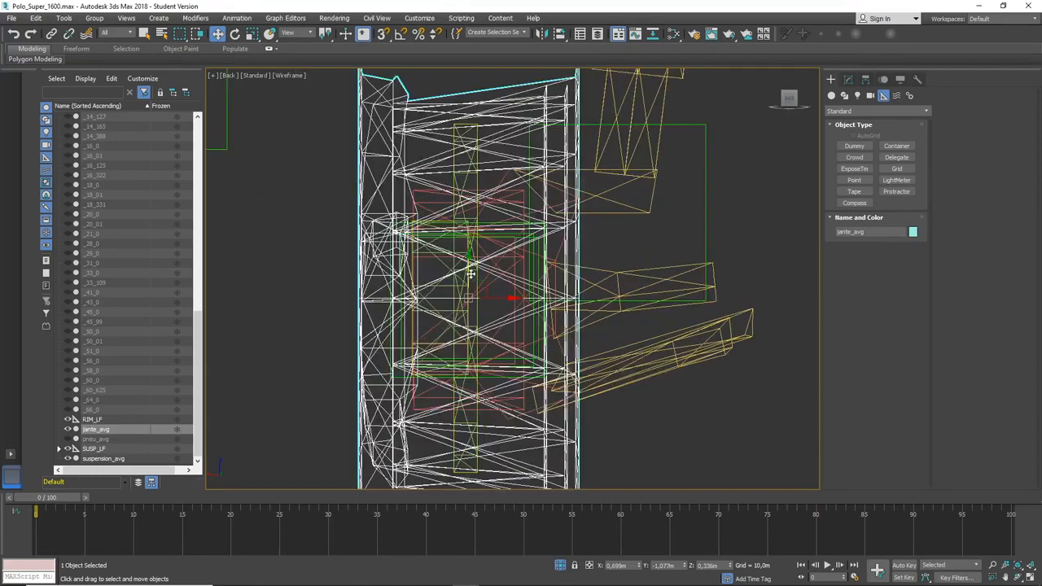
Move only the pivot of jante_avg outward along the wheel axis to about X 0.755 m, at the disk's outer face.
{"action": "left_click", "coordinate": [865, 79]}
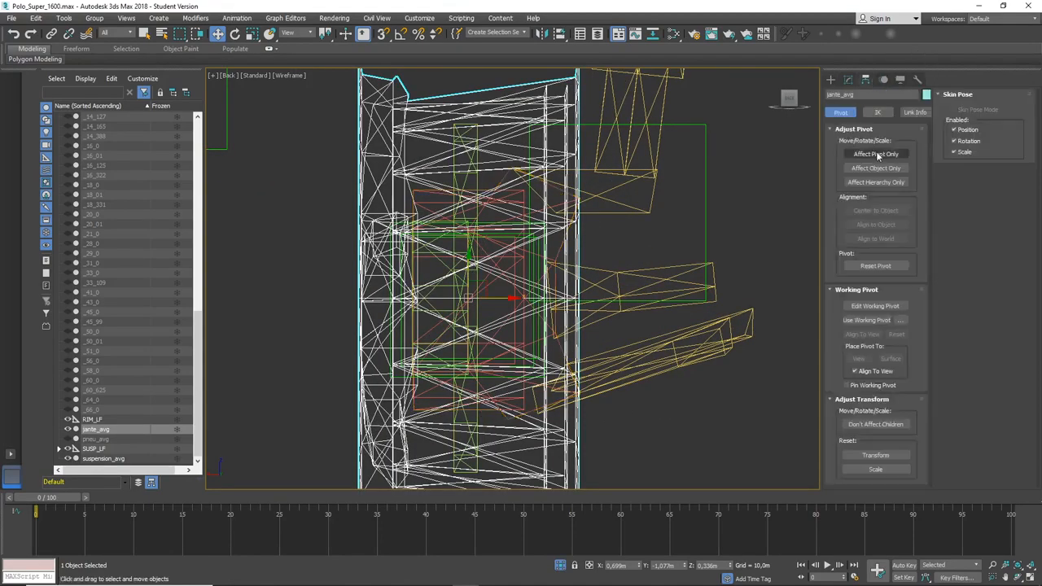
{"action": "left_click", "coordinate": [878, 155]}
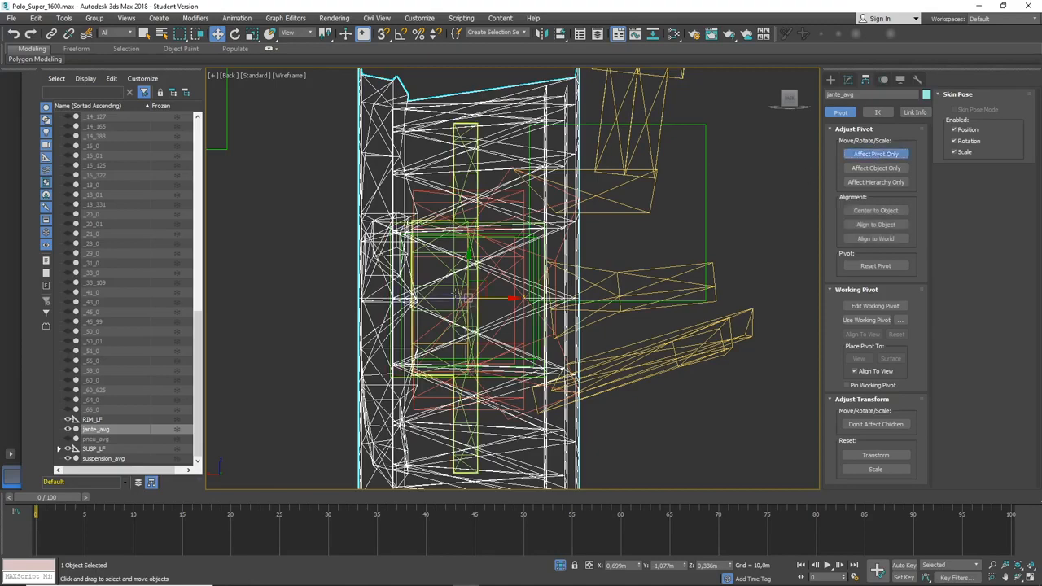
{"action": "left_click_drag", "start_coordinate": [504, 299], "coordinate": [452, 324]}
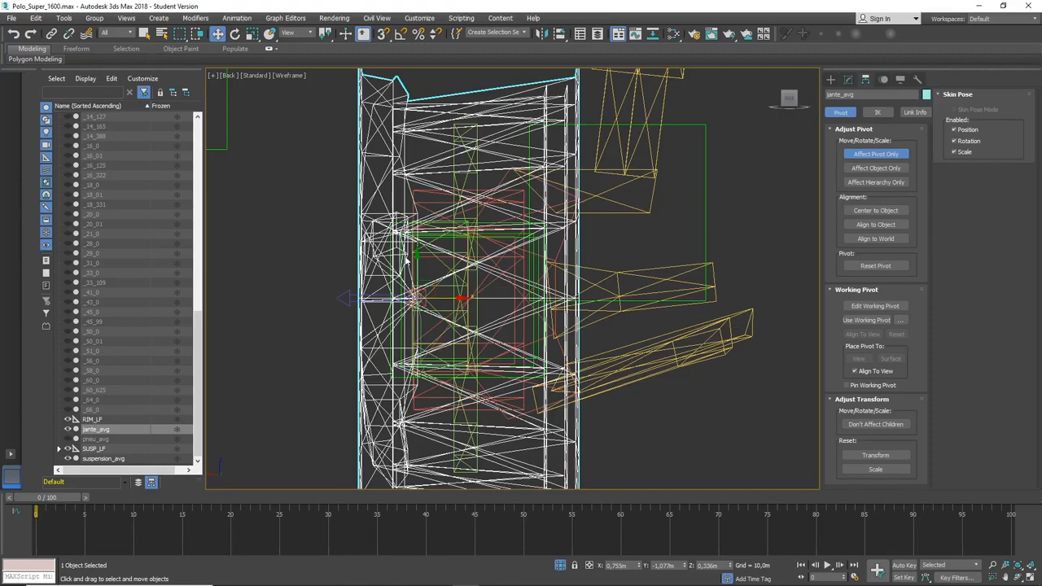
{"action": "scroll", "coordinate": [383, 192], "scroll_direction": "up", "scroll_amount": 4}
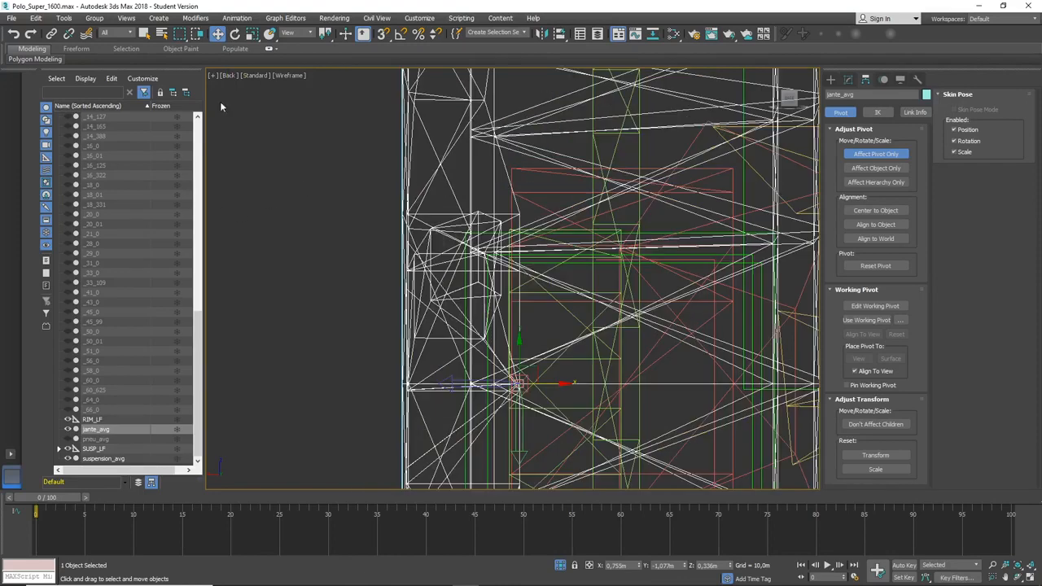
Return the viewport to Default Shading and reselect jante_avg.
{"action": "left_click", "coordinate": [281, 75]}
{"action": "left_click", "coordinate": [309, 83]}
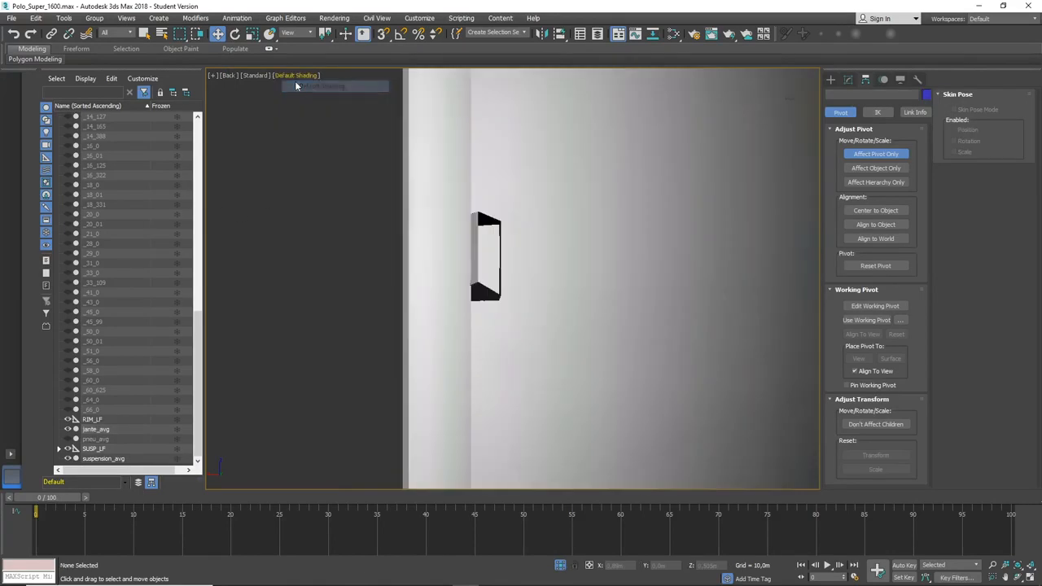
{"action": "scroll", "coordinate": [501, 207], "scroll_direction": "down", "scroll_amount": 5}
{"action": "left_click", "coordinate": [501, 209]}
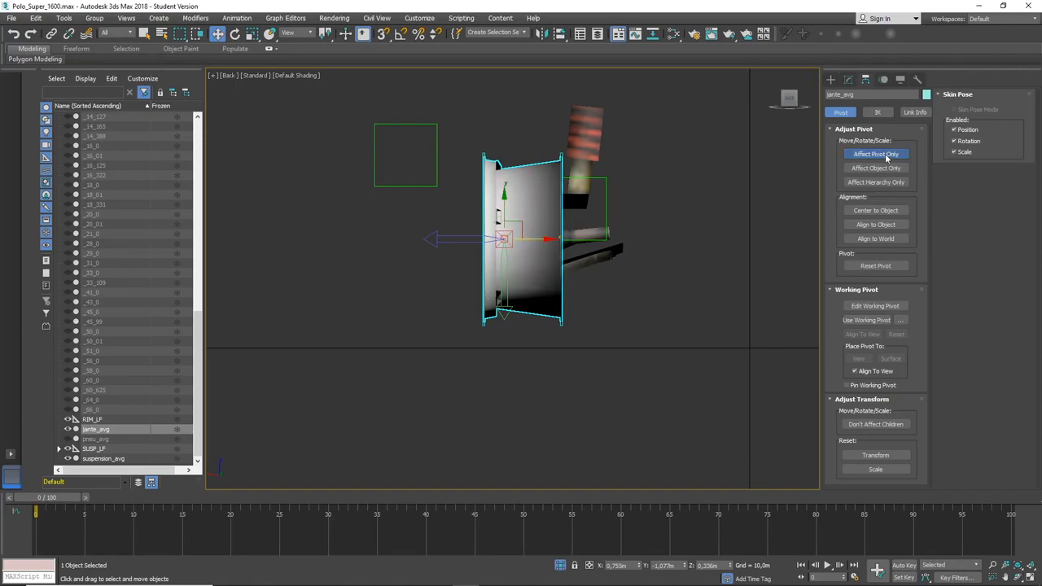
Rotate only the pivot of jante_avg to X 90, Y 0 and Z 0.
{"action": "left_click", "coordinate": [235, 34]}
{"action": "double_click", "coordinate": [612, 565]}
{"action": "type", "text": "90"}
{"action": "key", "text": "Tab"}
{"action": "type", "text": "0"}
{"action": "key", "text": "Tab"}
{"action": "type", "text": "0"}
{"action": "key", "text": "Tab"}
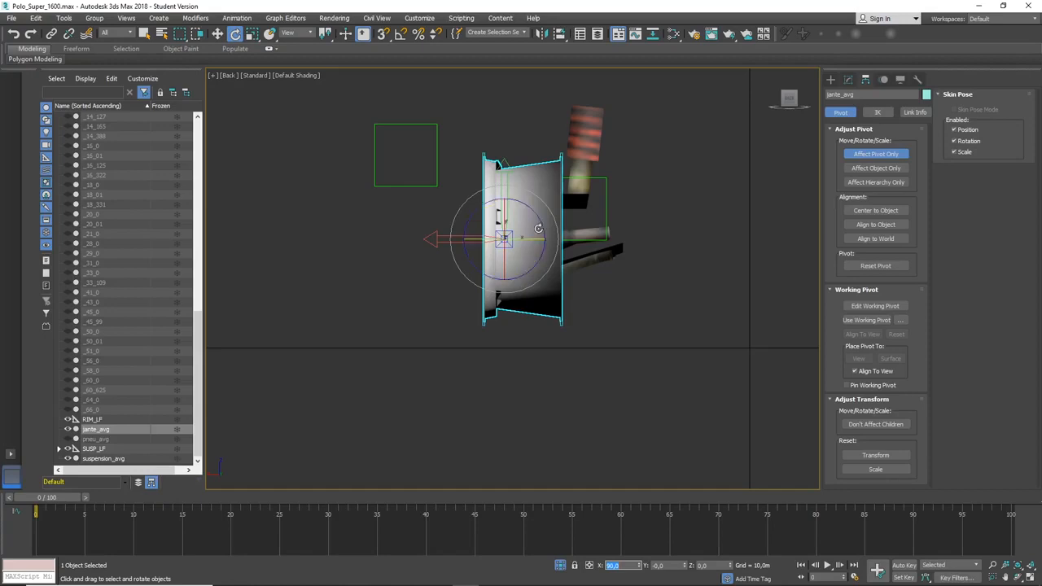
Align the RIM_LF dummy to the pivot of jante_avg at the wheel's center.
{"action": "left_click", "coordinate": [402, 124]}
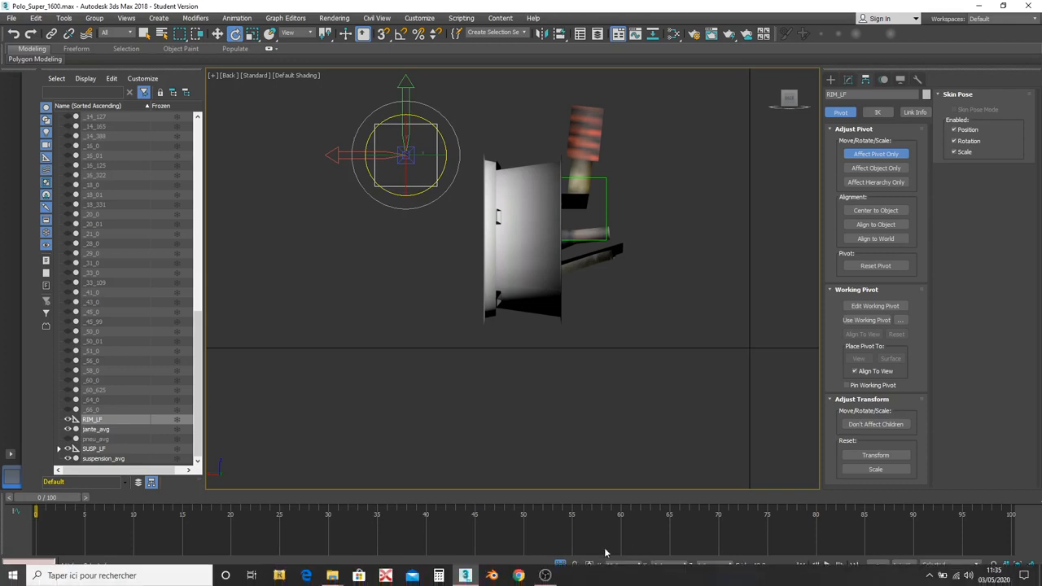
{"action": "left_click", "coordinate": [831, 80]}
{"action": "key", "text": "w"}
{"action": "key", "text": "alt+a"}
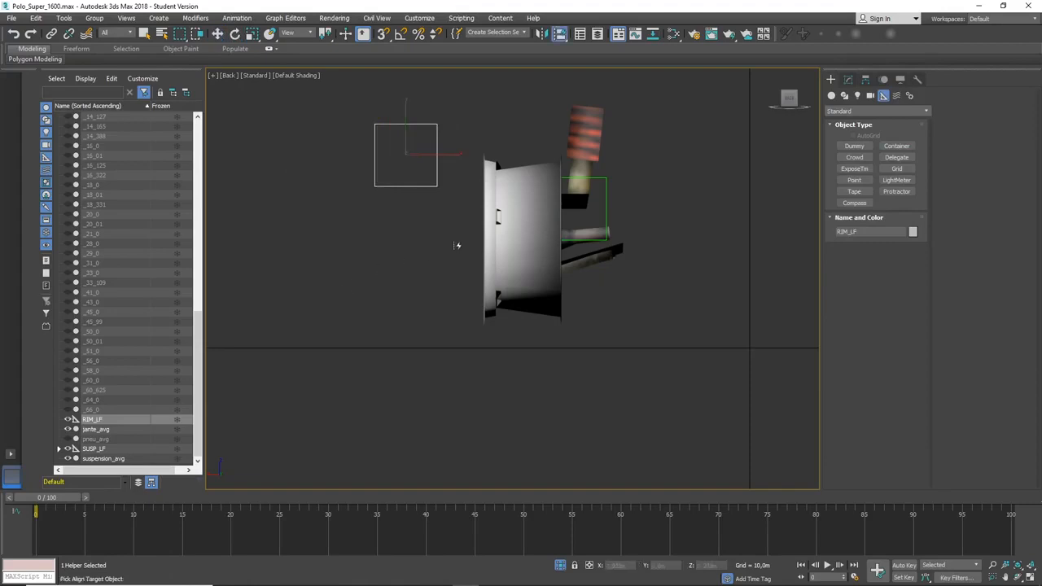
{"action": "left_click", "coordinate": [493, 237]}
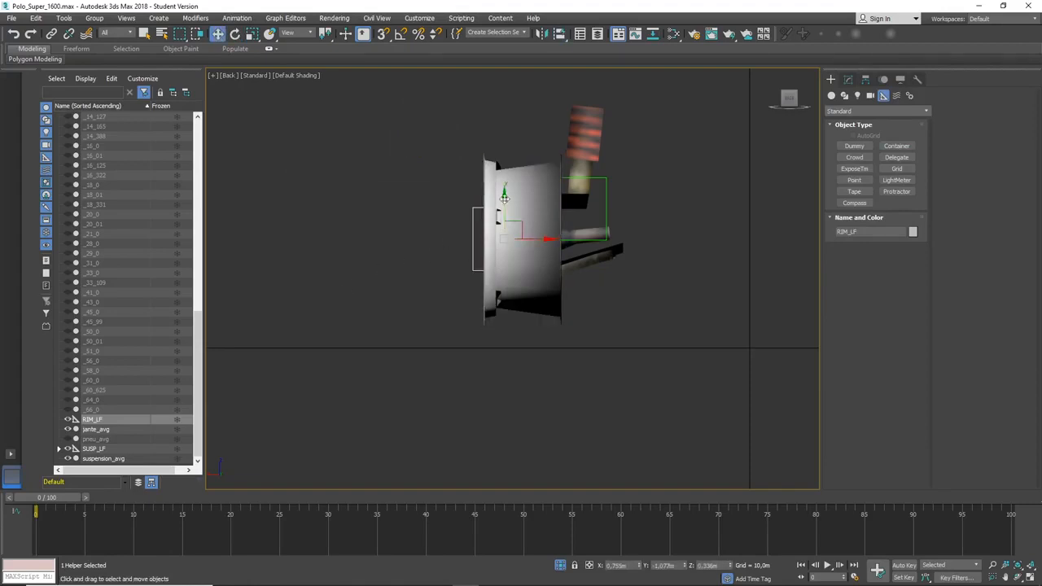
{"action": "middle_click_drag", "start_coordinate": [375, 303], "coordinate": [418, 326], "text": "alt"}
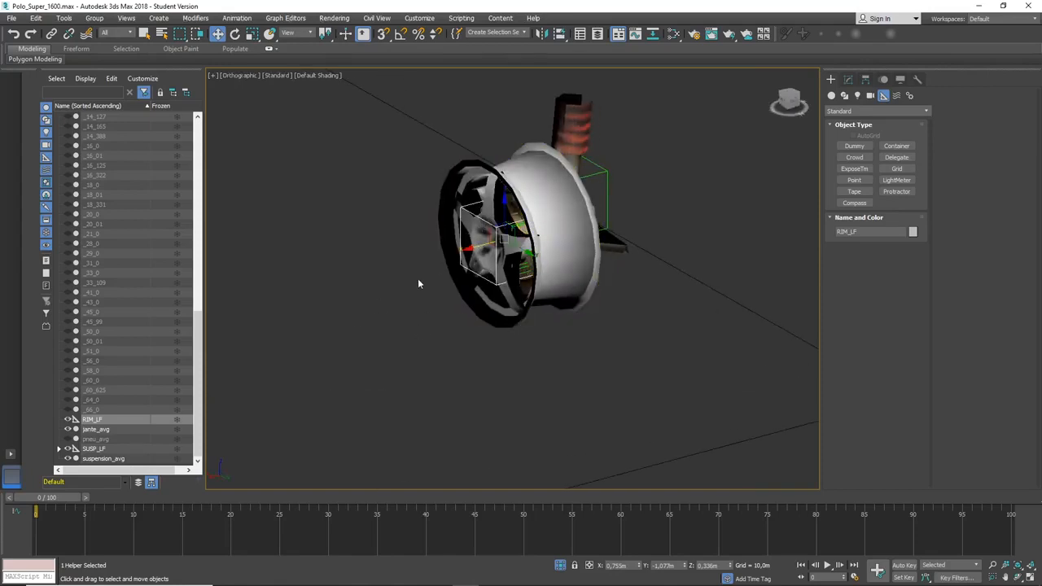
{"action": "scroll", "coordinate": [305, 337], "scroll_direction": "down", "scroll_amount": 4}
{"action": "scroll", "coordinate": [306, 336], "scroll_direction": "up", "scroll_amount": 6}
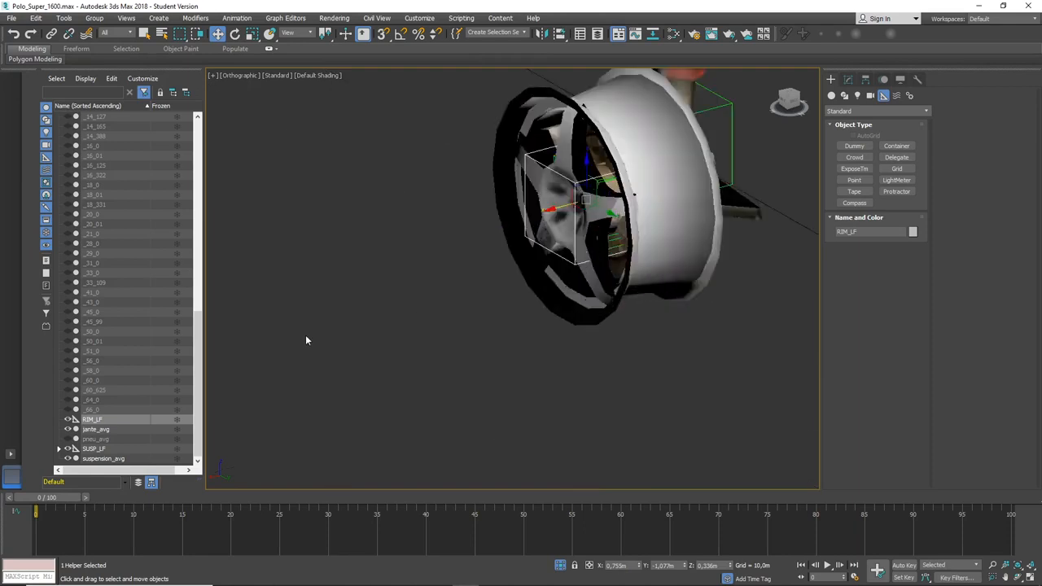
Expand the SUSP_LF and HUB_LF hierarchy down to WHEEL_LF and parent RIM_LF under WHEEL_LF.
{"action": "left_click", "coordinate": [61, 450]}
{"action": "left_click", "coordinate": [70, 449]}
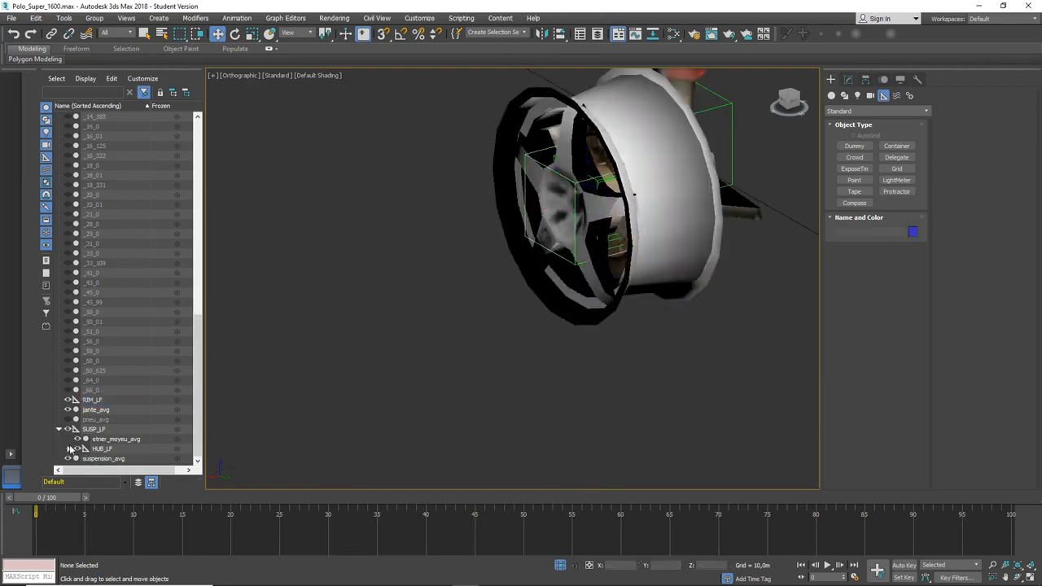
{"action": "left_click", "coordinate": [69, 449]}
{"action": "left_click", "coordinate": [79, 448]}
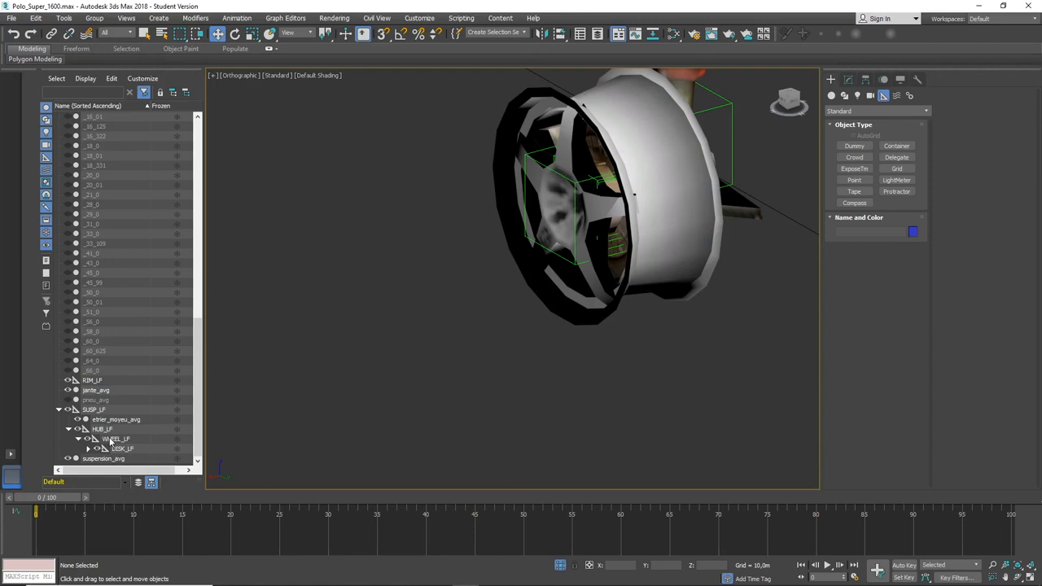
{"action": "left_click_drag", "start_coordinate": [90, 380], "coordinate": [113, 442]}
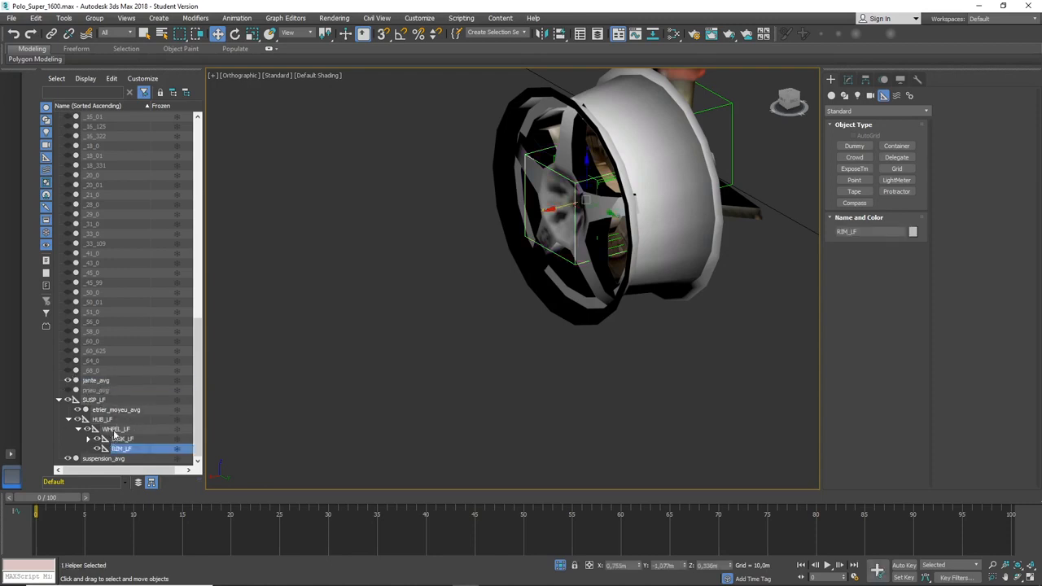
Parent the jante_avg mesh under RIM_LF and collapse the RIM_LF branch.
{"action": "left_click_drag", "start_coordinate": [94, 381], "coordinate": [118, 450]}
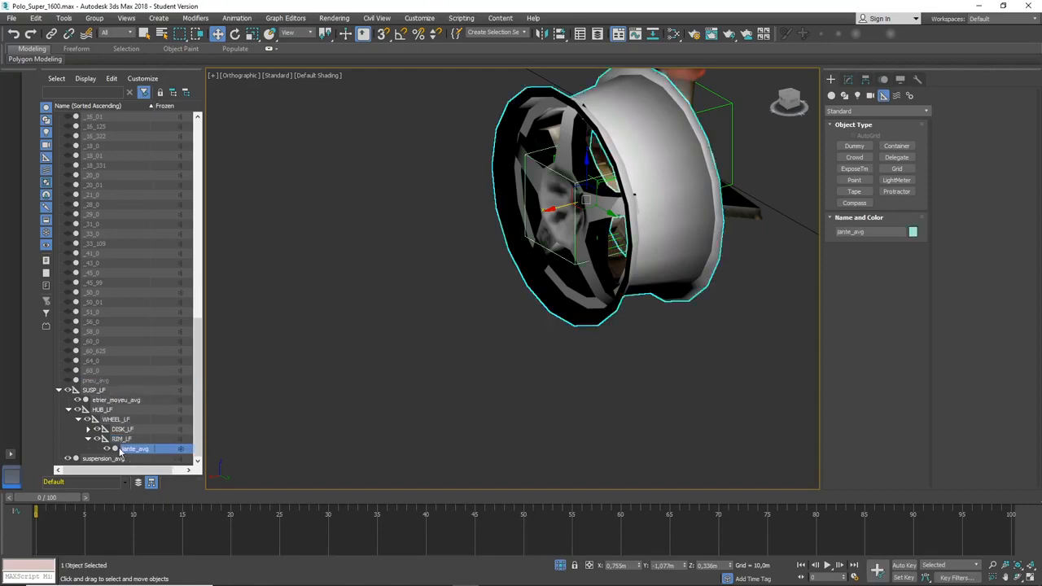
{"action": "left_click", "coordinate": [119, 440]}
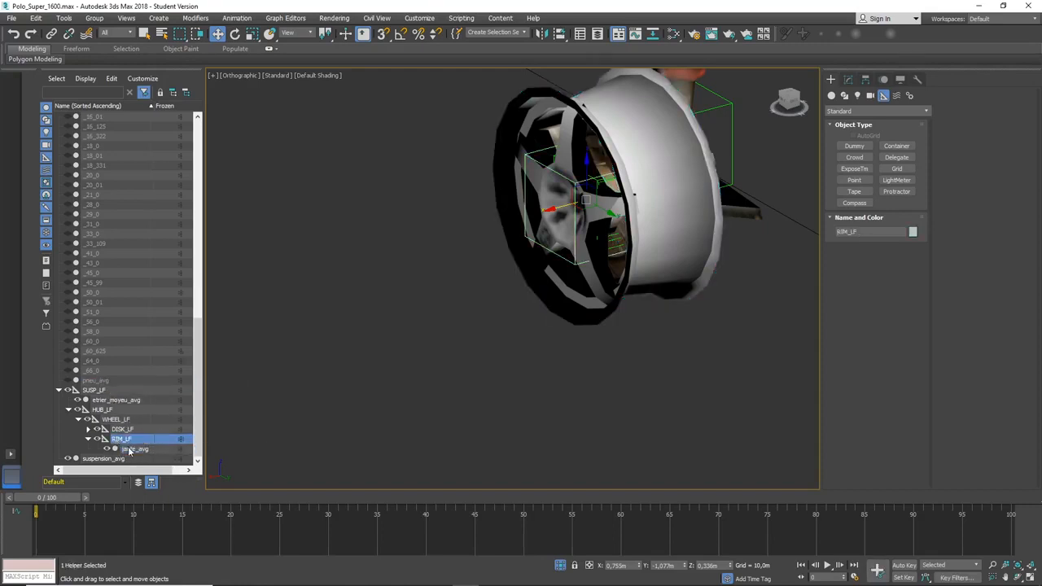
{"action": "left_click", "coordinate": [130, 448]}
{"action": "left_click", "coordinate": [124, 440]}
{"action": "left_click", "coordinate": [88, 439]}
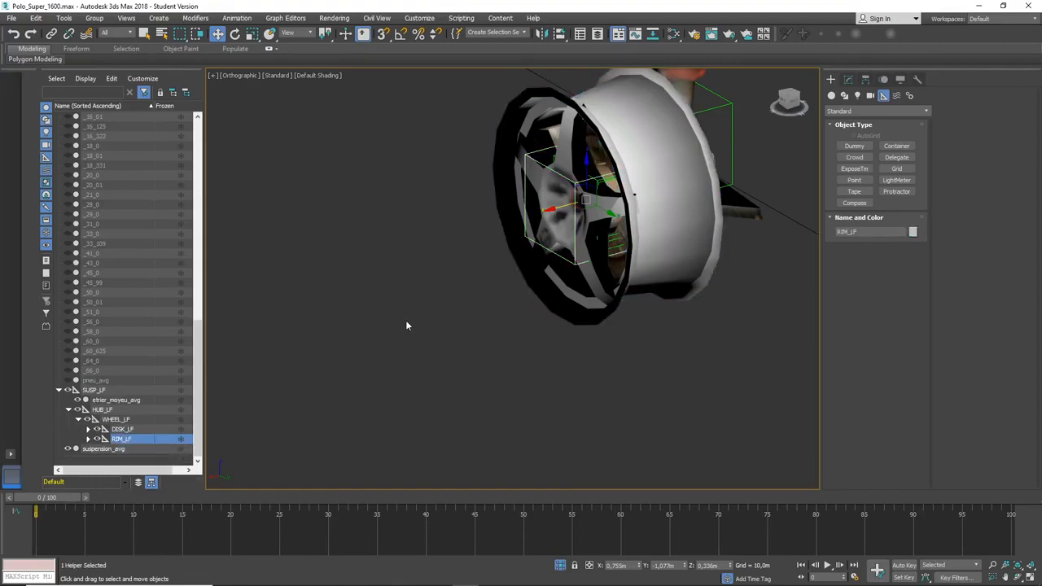
{"action": "middle_click_drag", "start_coordinate": [425, 310], "coordinate": [429, 313], "text": "alt"}
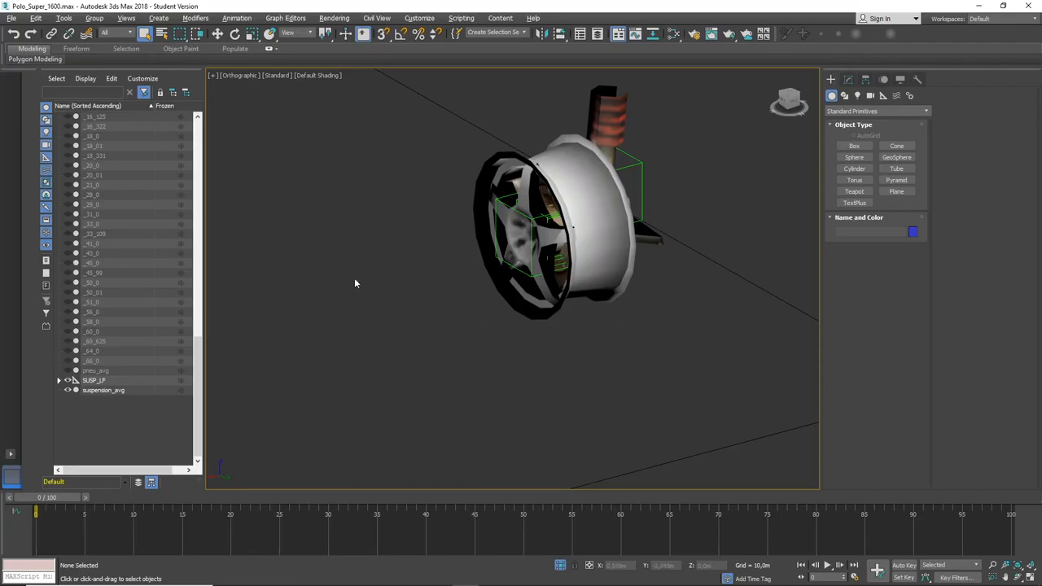
Unhide the pneu_avg tyre and center only its pivot on the object, working in the Right view.
{"action": "left_click", "coordinate": [68, 370]}
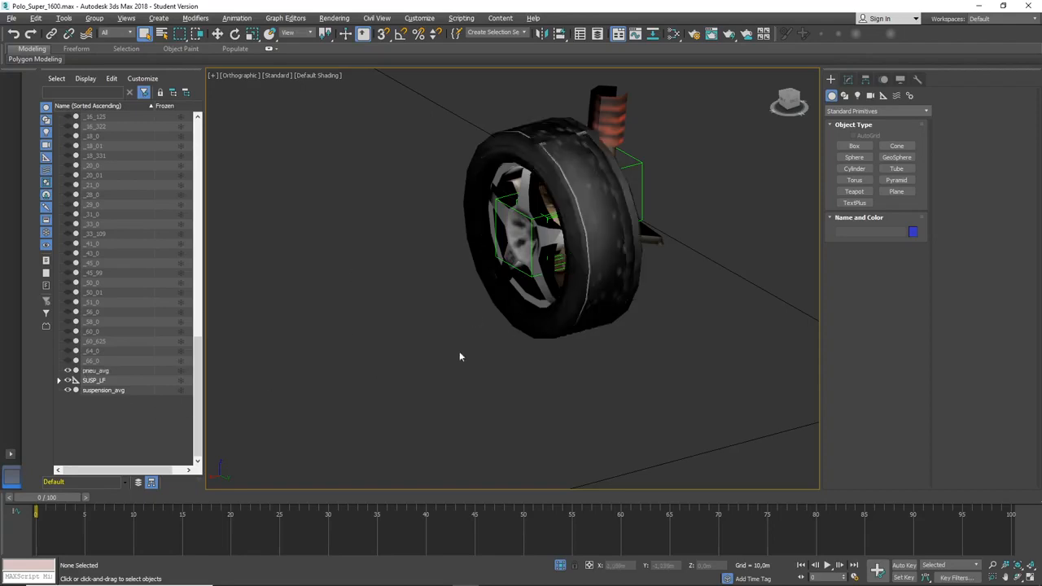
{"action": "left_click_drag", "start_coordinate": [788, 104], "coordinate": [802, 159]}
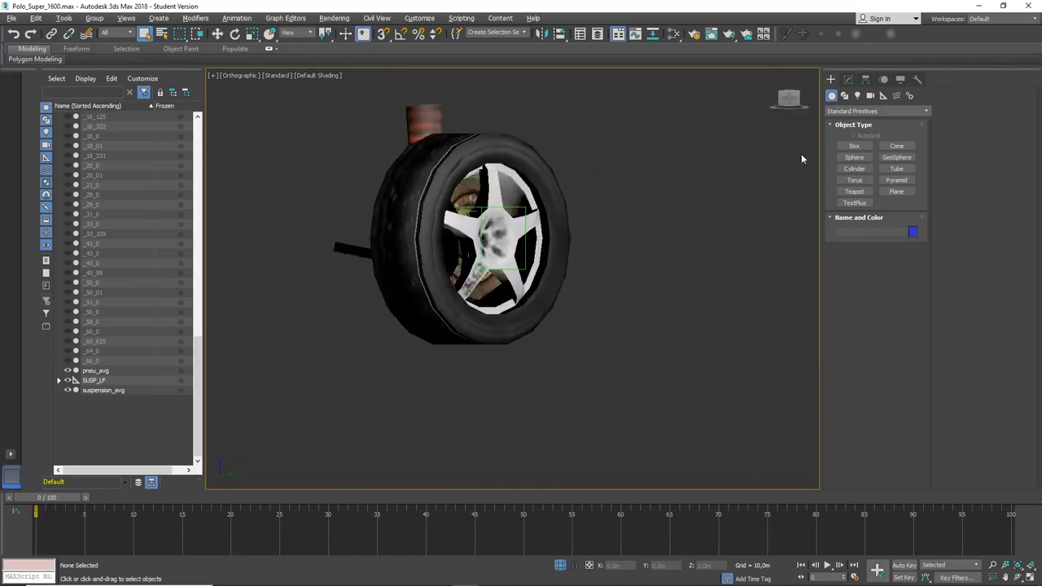
{"action": "left_click", "coordinate": [798, 104]}
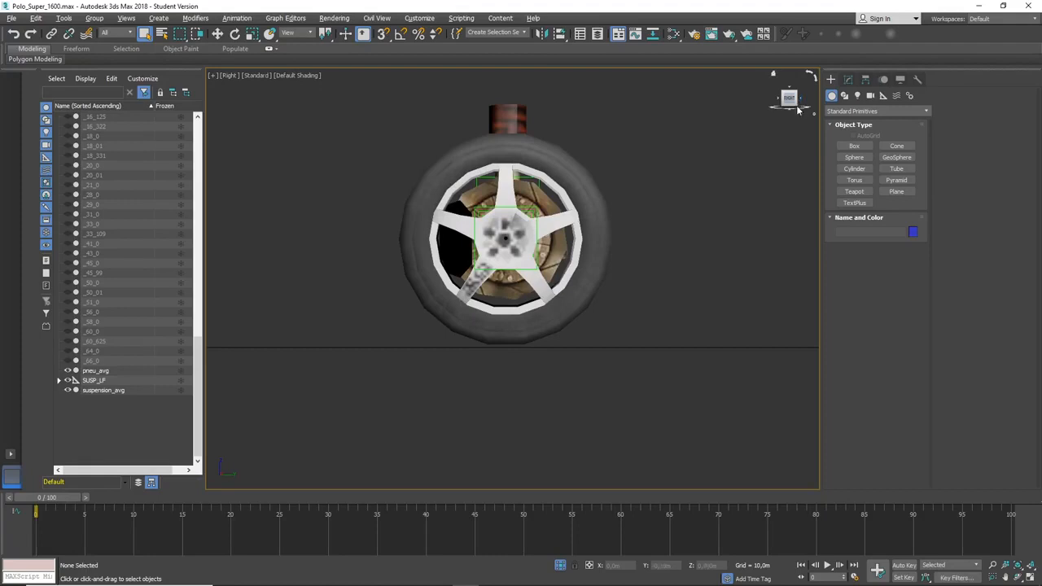
{"action": "left_click", "coordinate": [584, 173]}
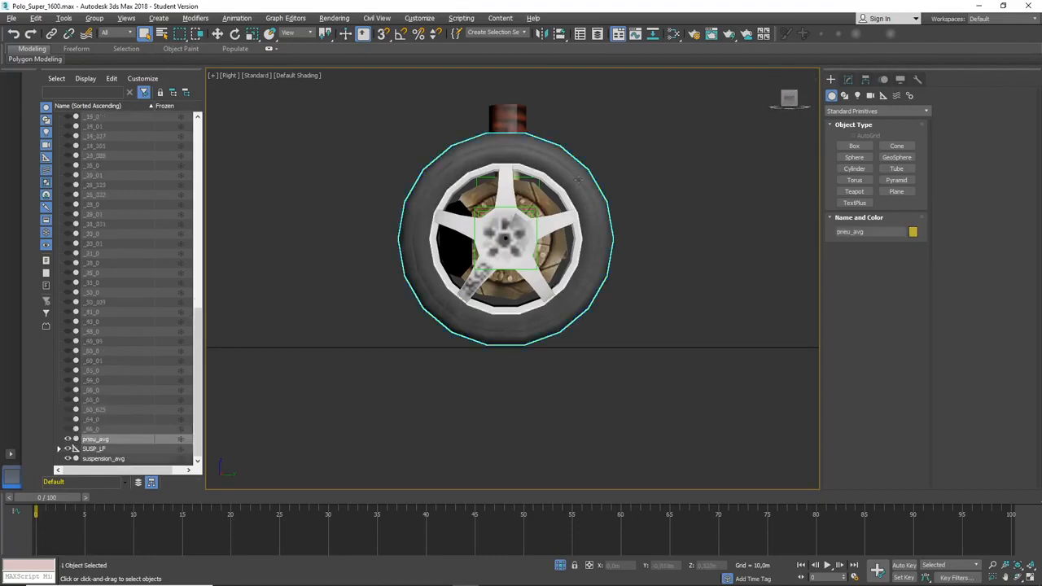
{"action": "left_click", "coordinate": [865, 79]}
{"action": "left_click", "coordinate": [876, 154]}
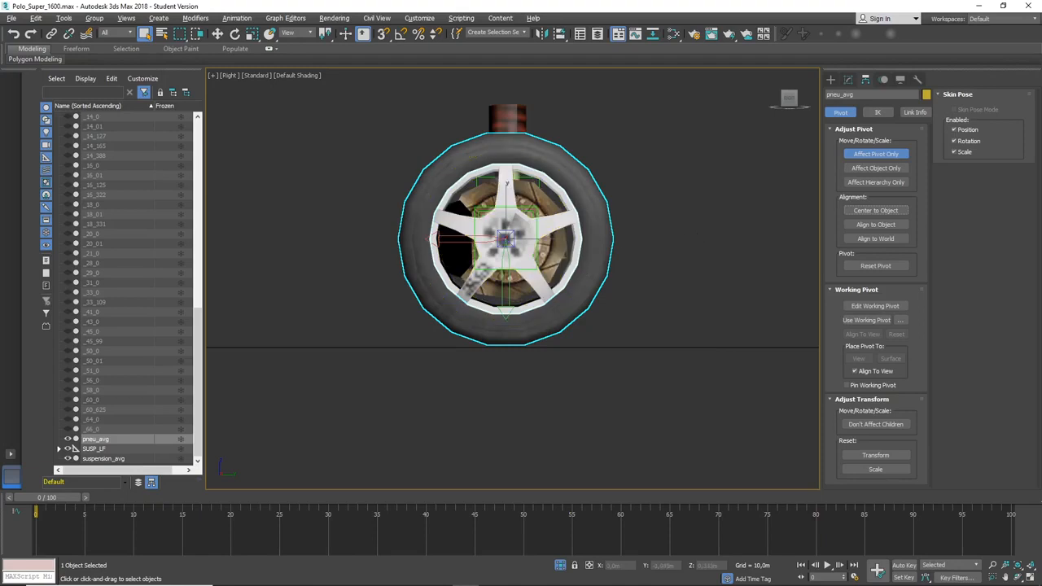
Rotate the pneu_avg tyre slightly around the wheel axis to about Y 173.4°.
{"action": "left_click", "coordinate": [831, 79]}
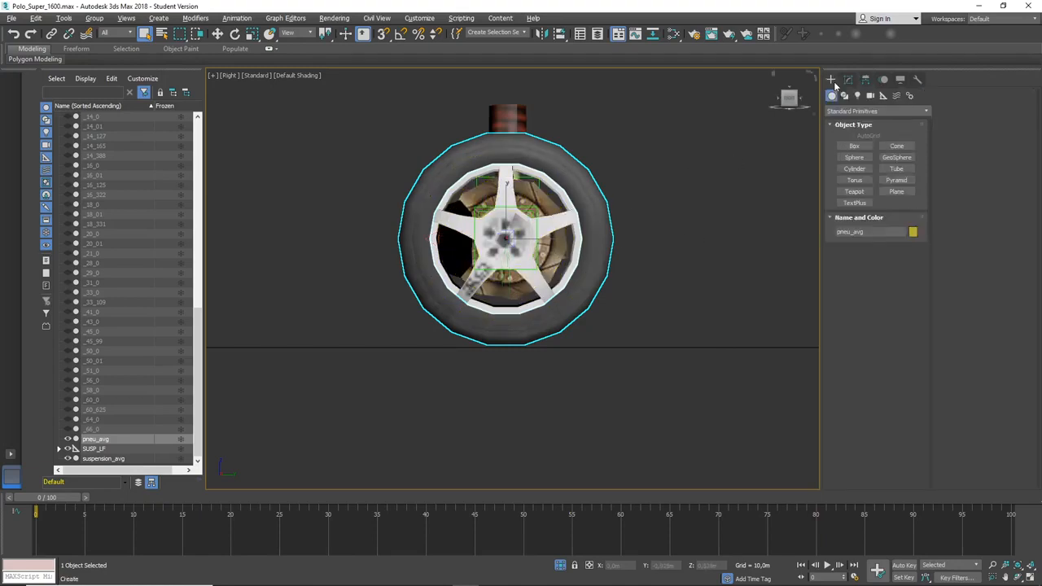
{"action": "left_click", "coordinate": [235, 33]}
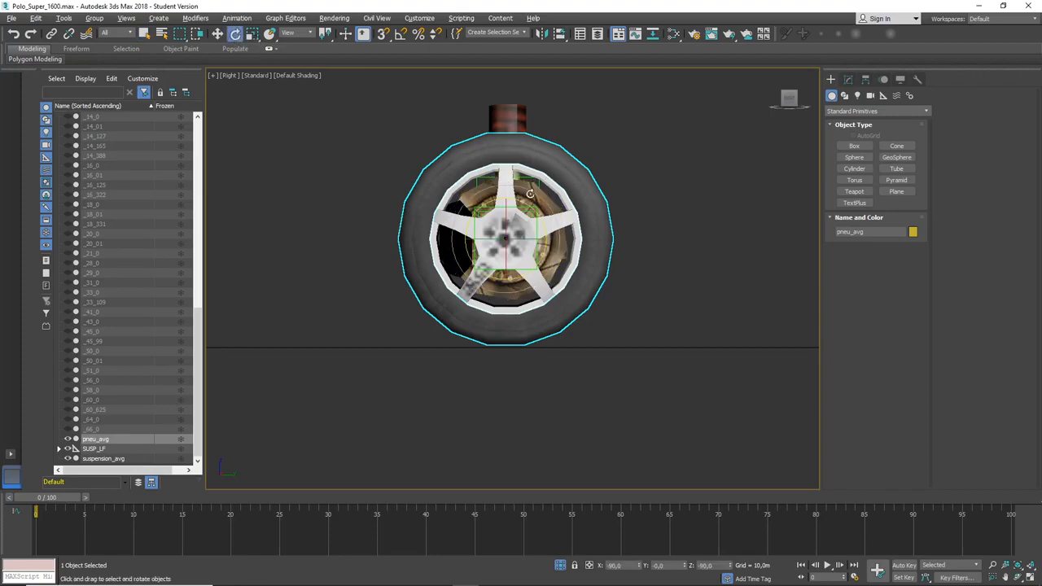
{"action": "left_click_drag", "start_coordinate": [806, 267], "coordinate": [768, 203]}
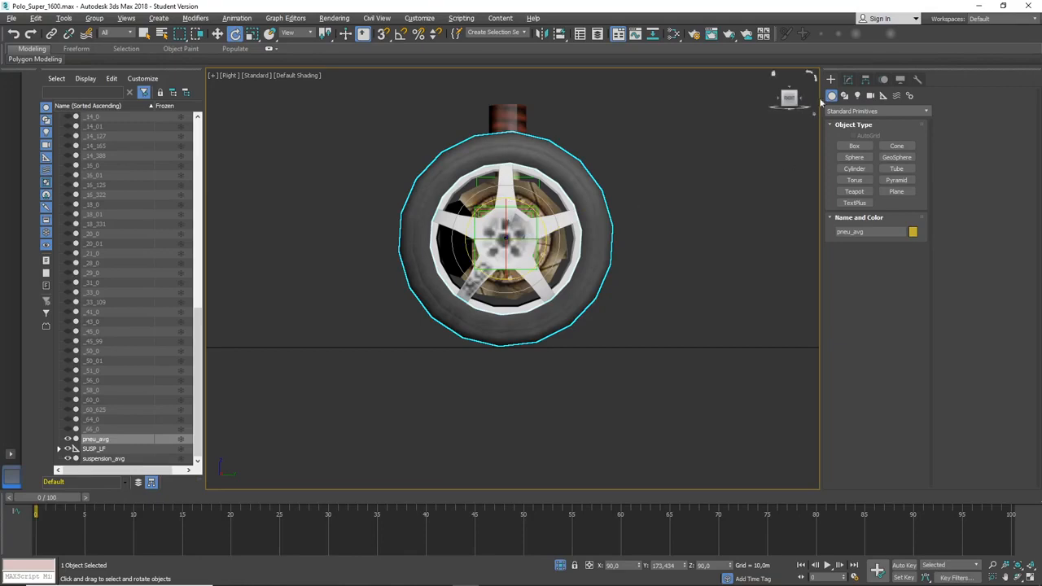
Rotate only the pivot of pneu_avg to X 90, Y 0 and Z 0.
{"action": "left_click", "coordinate": [866, 79]}
{"action": "left_click", "coordinate": [872, 155]}
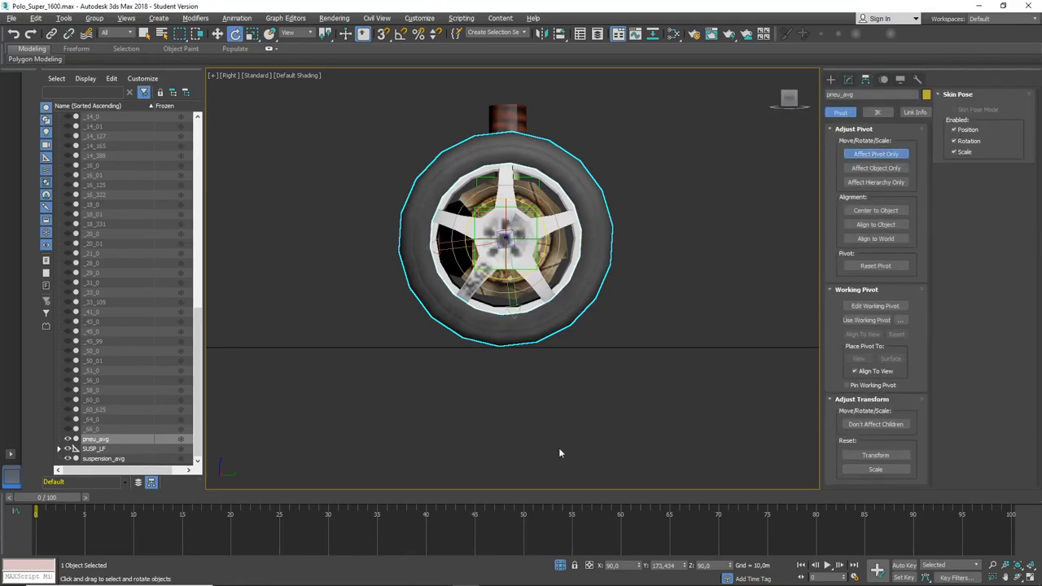
{"action": "double_click", "coordinate": [628, 565]}
{"action": "key", "text": "Tab"}
{"action": "type", "text": "0"}
{"action": "key", "text": "Tab"}
{"action": "type", "text": "0"}
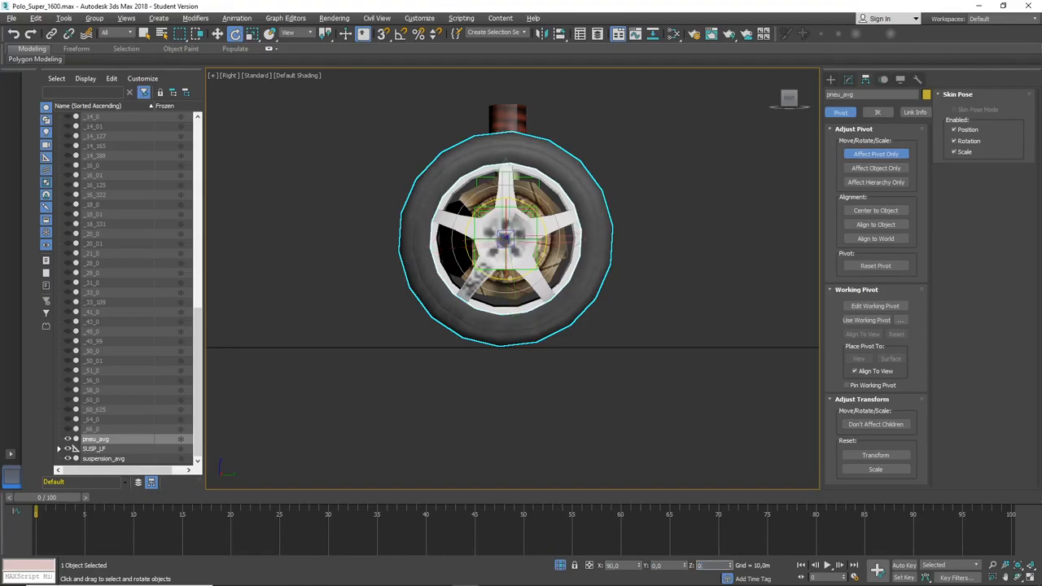
{"action": "key", "text": "Tab"}
Create a dummy beside the tyre in the Back view and name it TYRE_LF.
{"action": "mouse_move", "coordinate": [805, 101]}
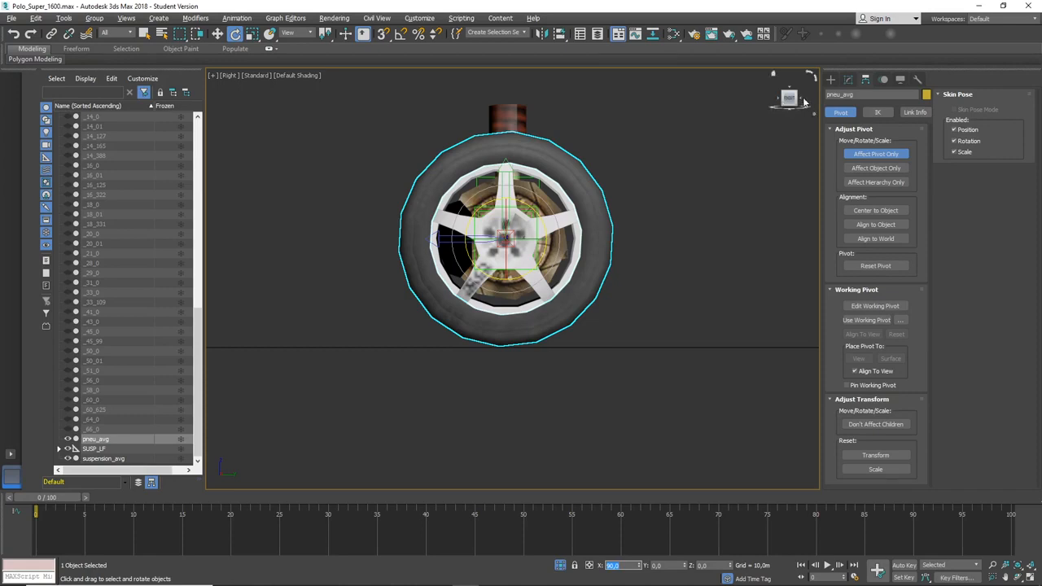
{"action": "left_click", "coordinate": [805, 101]}
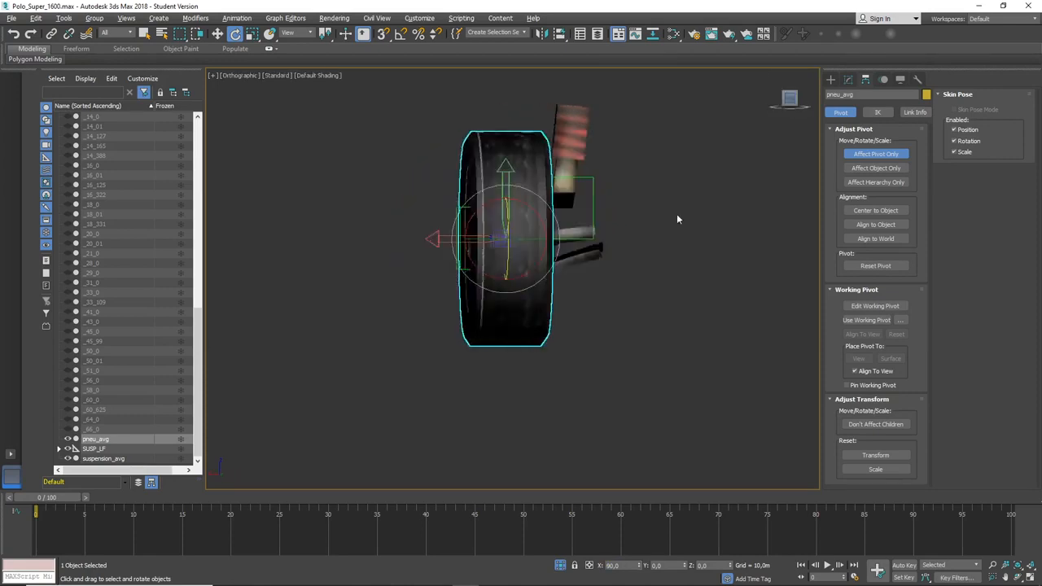
{"action": "left_click", "coordinate": [661, 259]}
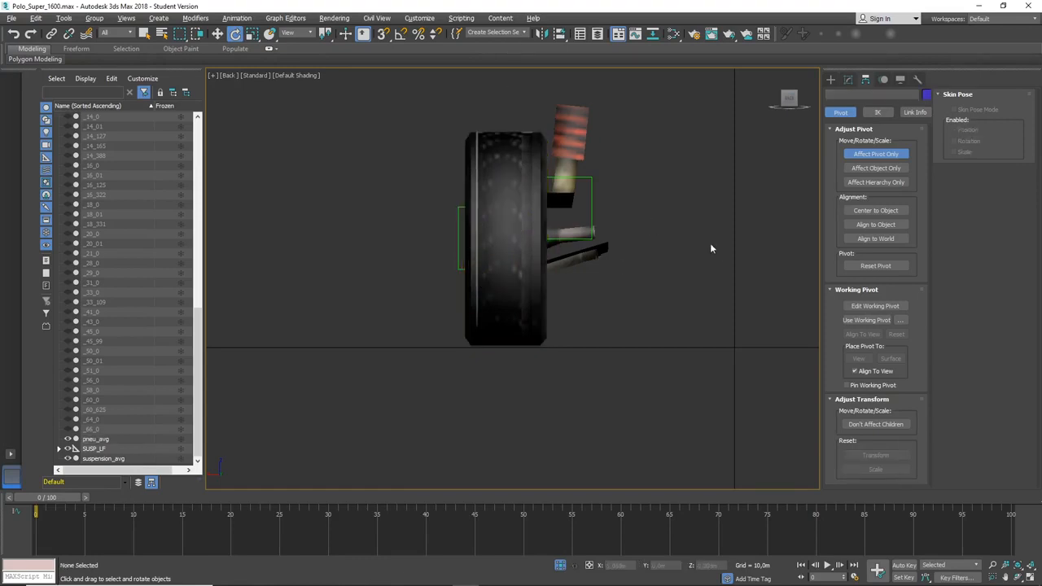
{"action": "left_click", "coordinate": [830, 79]}
{"action": "left_click", "coordinate": [884, 95]}
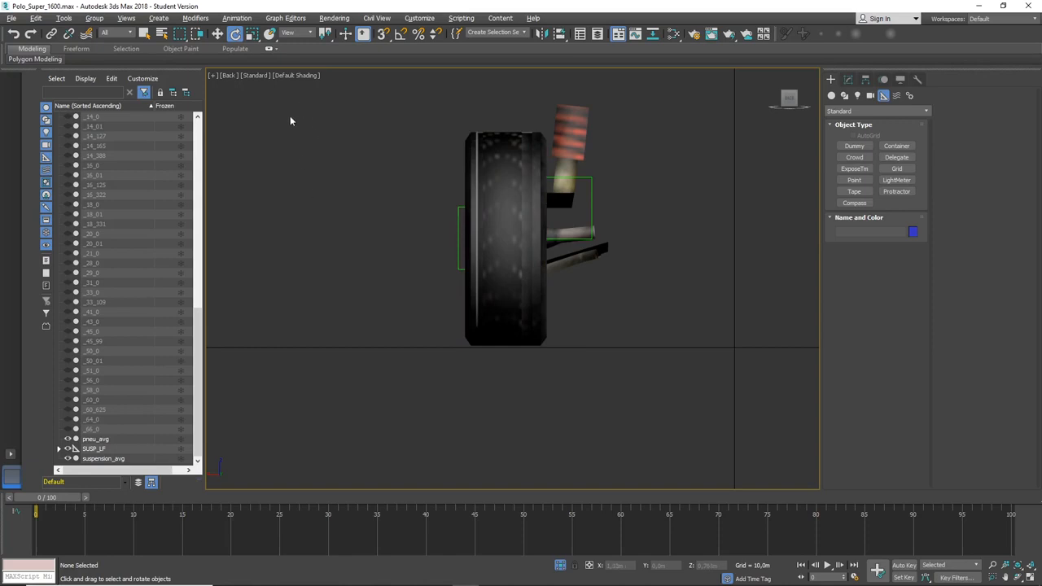
{"action": "left_click", "coordinate": [854, 146]}
{"action": "left_click_drag", "start_coordinate": [297, 126], "coordinate": [341, 179]}
{"action": "double_click", "coordinate": [851, 232]}
{"action": "type", "text": "TYRE_L"}
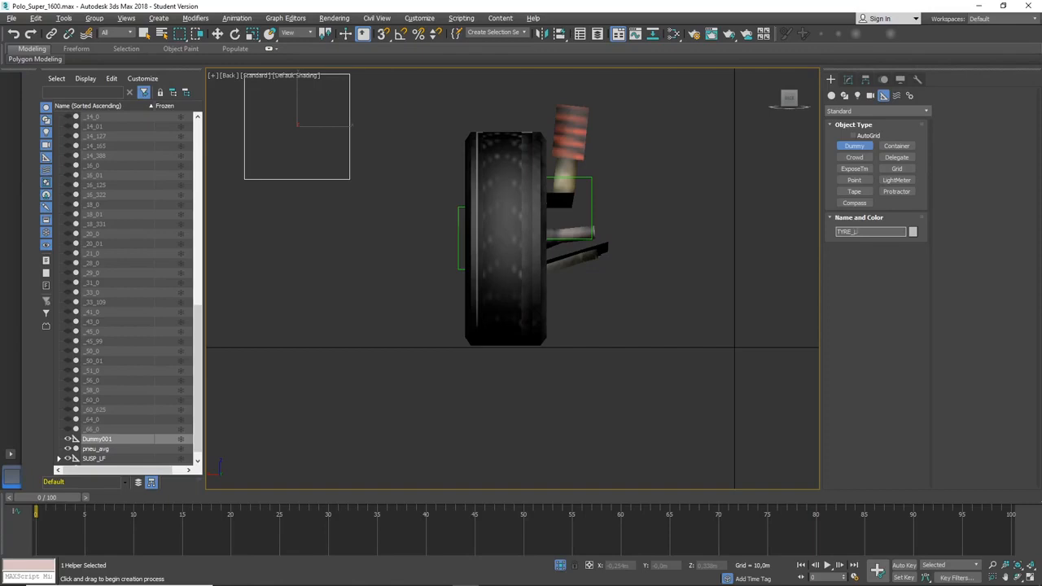
{"action": "type", "text": "F"}
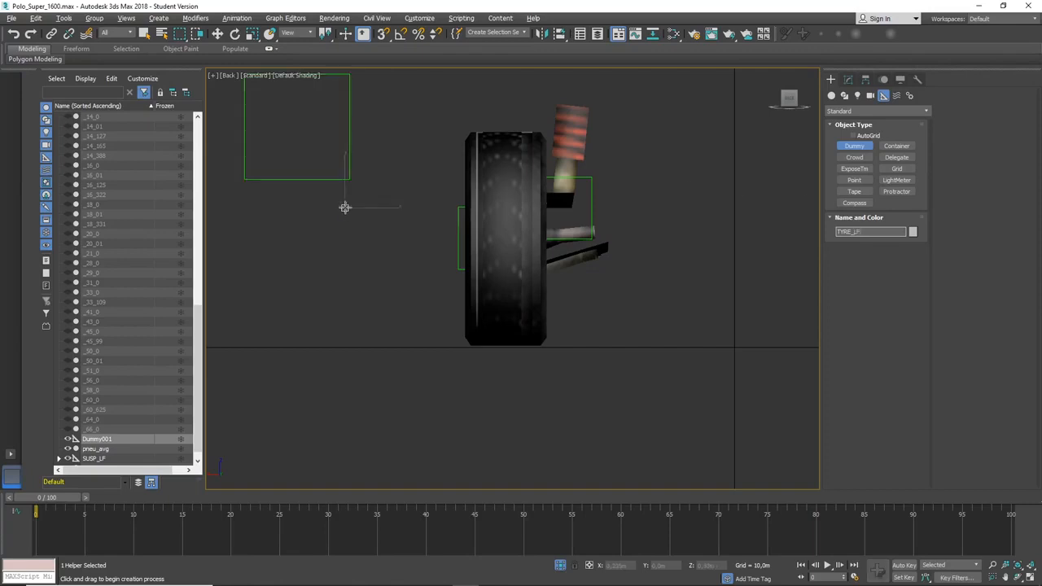
Rotate only the pivot of the TYRE_LF dummy to Z 0.
{"action": "type", "text": "e"}
{"action": "left_click", "coordinate": [865, 79]}
{"action": "left_click", "coordinate": [876, 154]}
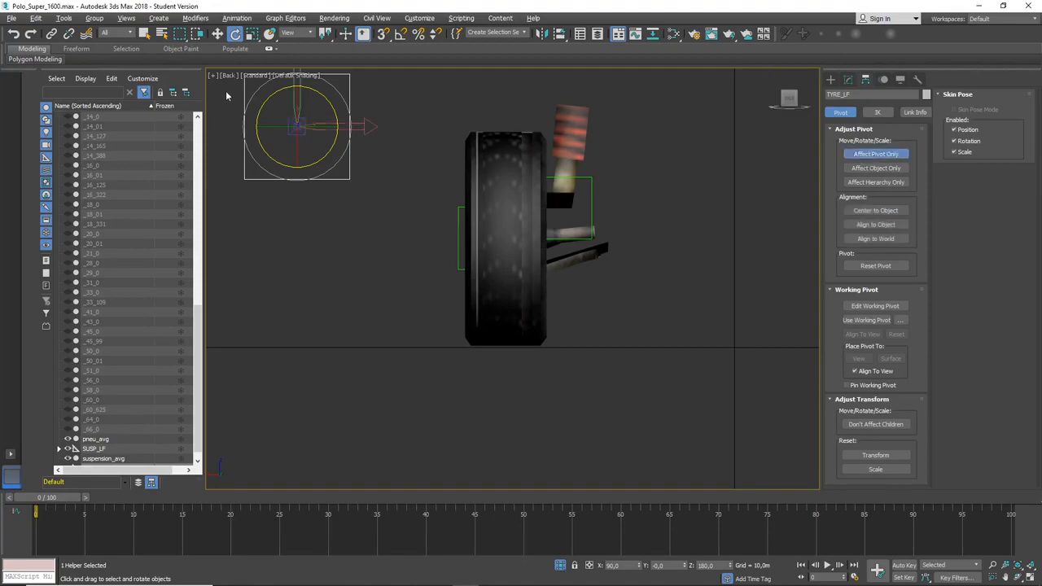
{"action": "left_click", "coordinate": [616, 565]}
{"action": "key", "text": "Tab"}
{"action": "key", "text": "Tab"}
{"action": "type", "text": "0"}
{"action": "key", "text": "Tab"}
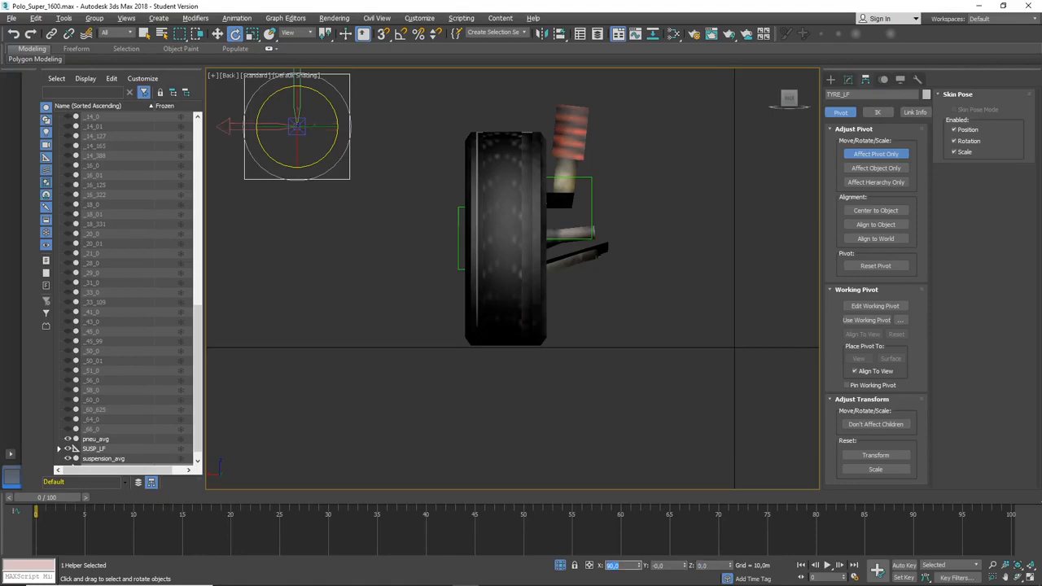
Move the pneu_avg tyre slightly along the wheel axis to about X 0.7 m so it sits on the rim.
{"action": "left_click", "coordinate": [830, 79]}
{"action": "left_click", "coordinate": [217, 33]}
{"action": "left_click", "coordinate": [513, 259]}
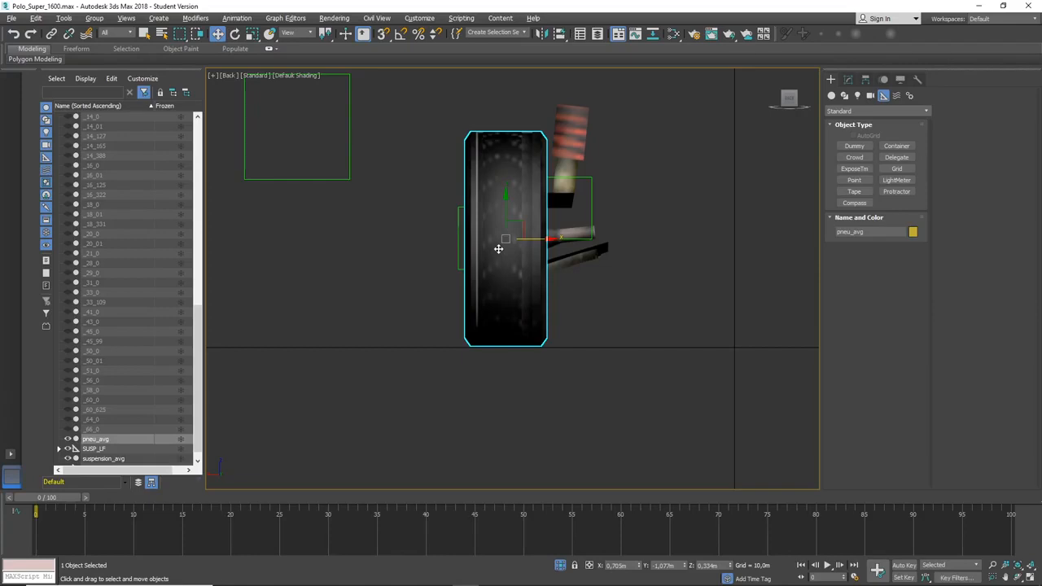
{"action": "middle_click_drag", "start_coordinate": [422, 252], "coordinate": [467, 264], "text": "alt"}
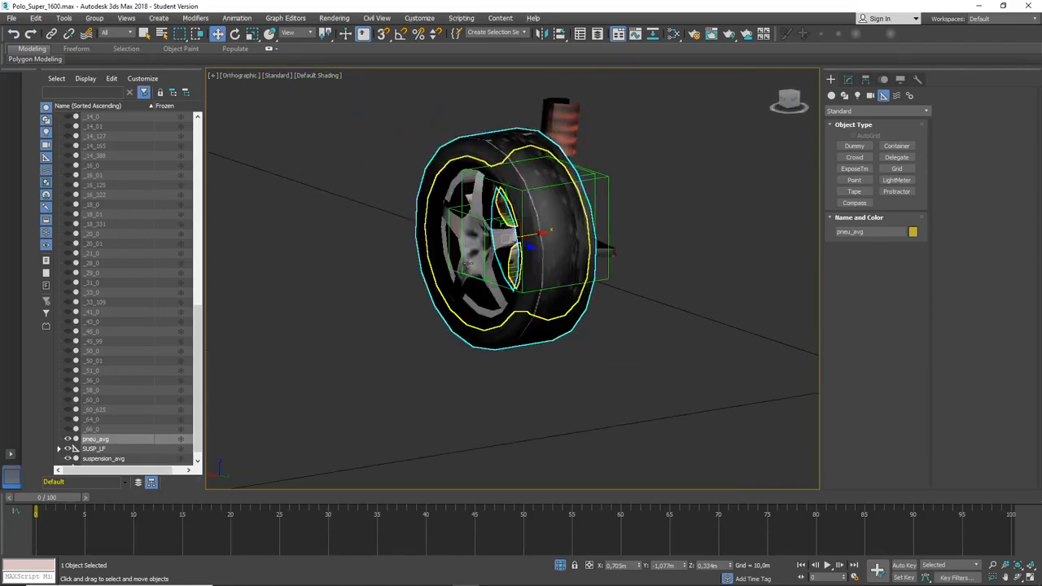
{"action": "scroll", "coordinate": [469, 263], "scroll_direction": "up", "scroll_amount": 2}
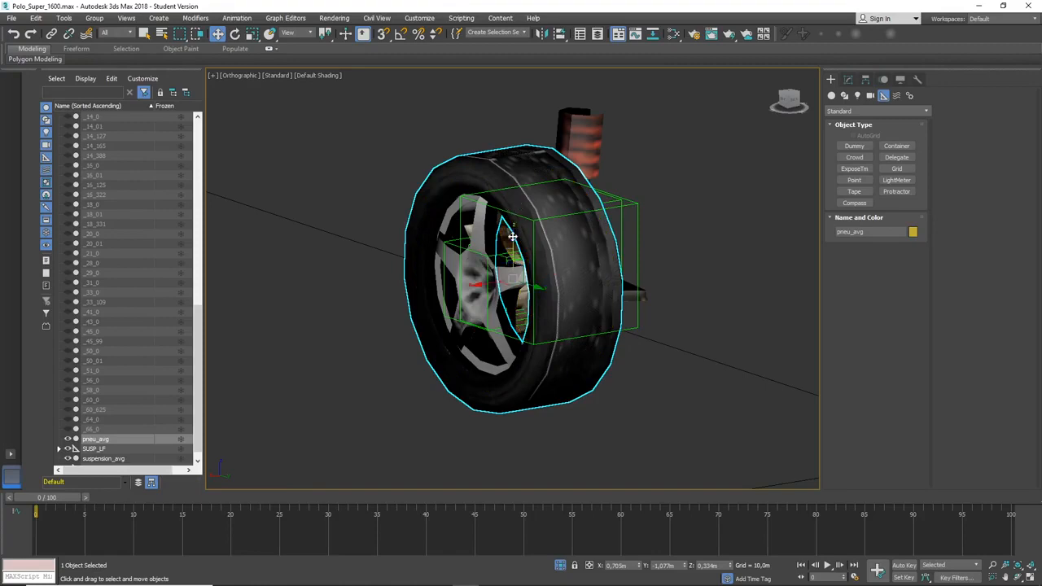
{"action": "scroll", "coordinate": [511, 236], "scroll_direction": "up", "scroll_amount": 2}
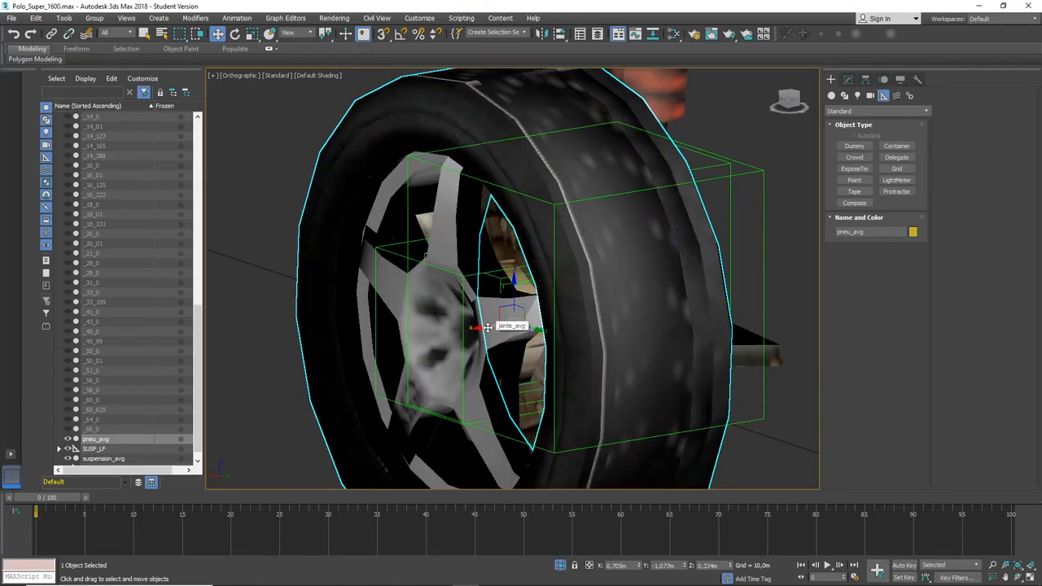
{"action": "left_click_drag", "start_coordinate": [488, 329], "coordinate": [491, 327]}
{"action": "scroll", "coordinate": [488, 350], "scroll_direction": "down", "scroll_amount": 2}
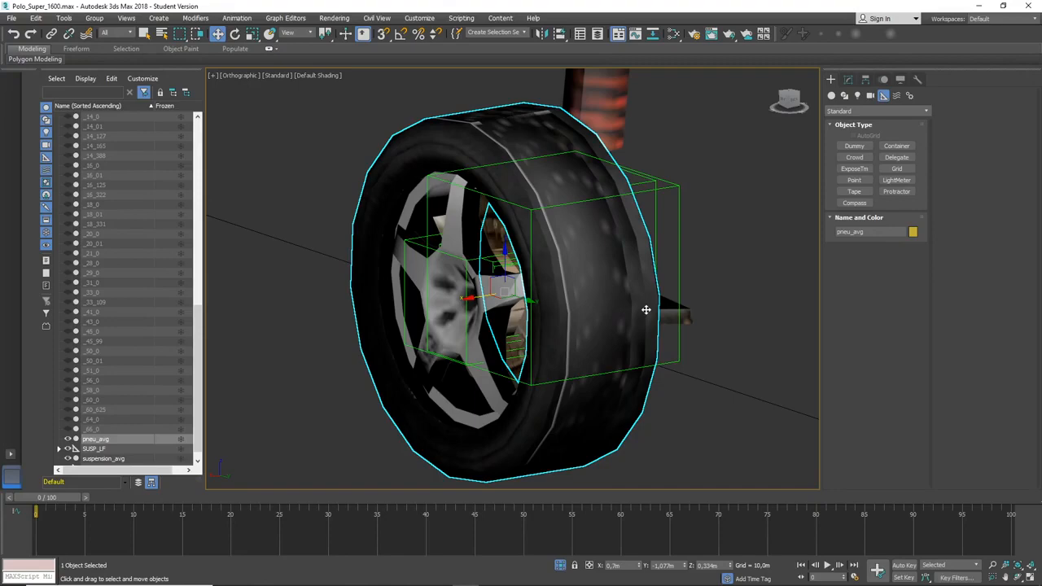
Align the TYRE_LF dummy to the pneu_avg tyre in the Back view.
{"action": "middle_click_drag", "start_coordinate": [700, 239], "coordinate": [592, 250], "text": "alt"}
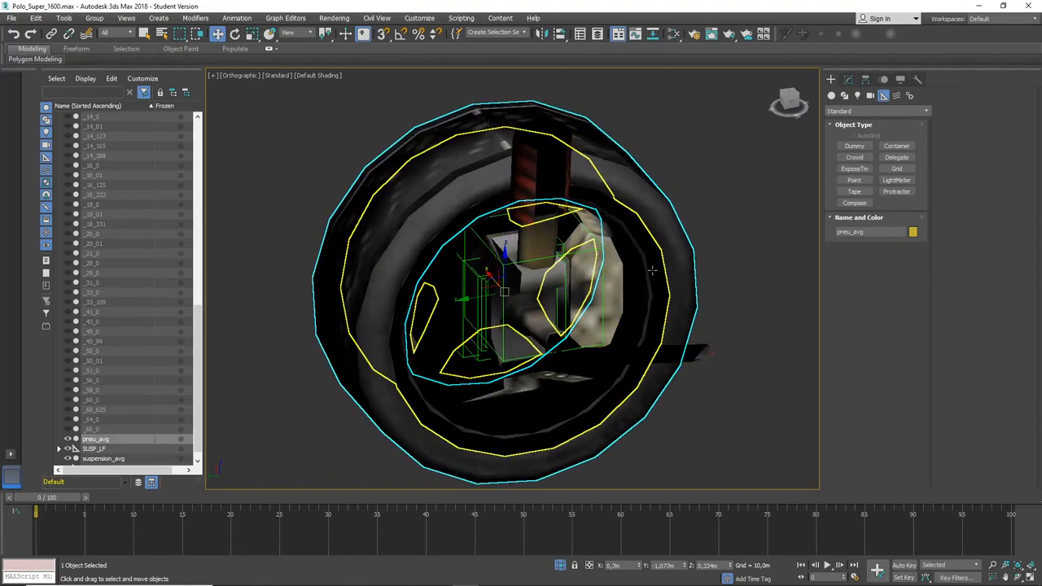
{"action": "middle_click_drag", "start_coordinate": [451, 289], "coordinate": [746, 226], "text": "alt"}
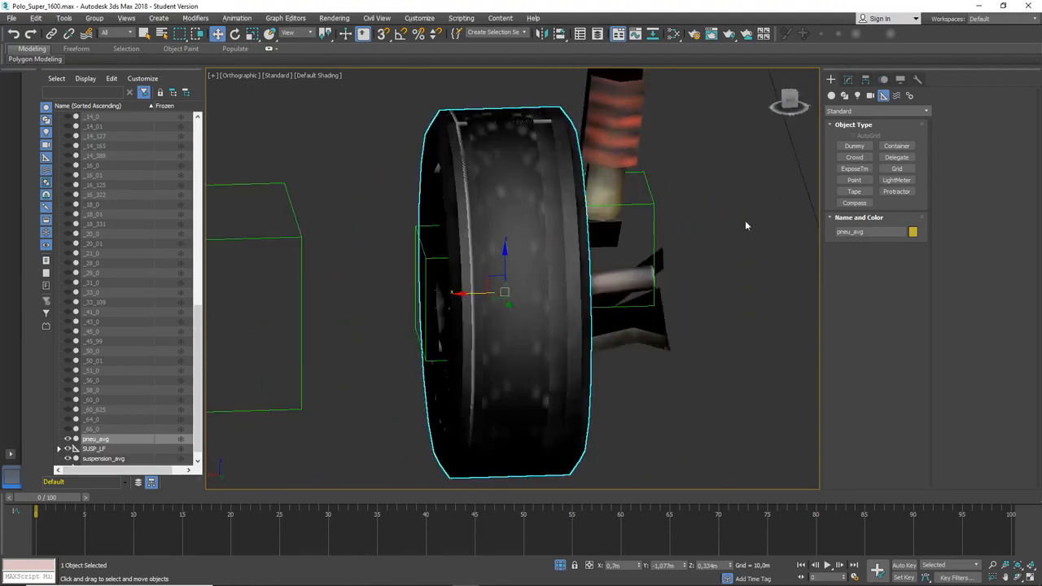
{"action": "left_click", "coordinate": [789, 100]}
{"action": "left_click", "coordinate": [651, 412]}
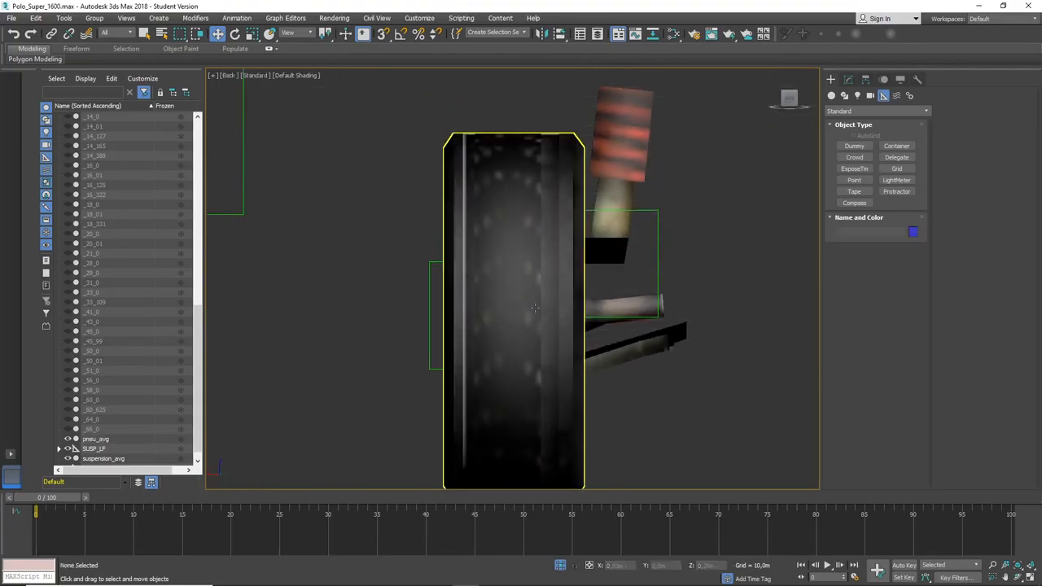
{"action": "left_click", "coordinate": [534, 308]}
{"action": "scroll", "coordinate": [534, 308], "scroll_direction": "down", "scroll_amount": 3}
{"action": "scroll", "coordinate": [536, 367], "scroll_direction": "up", "scroll_amount": 2}
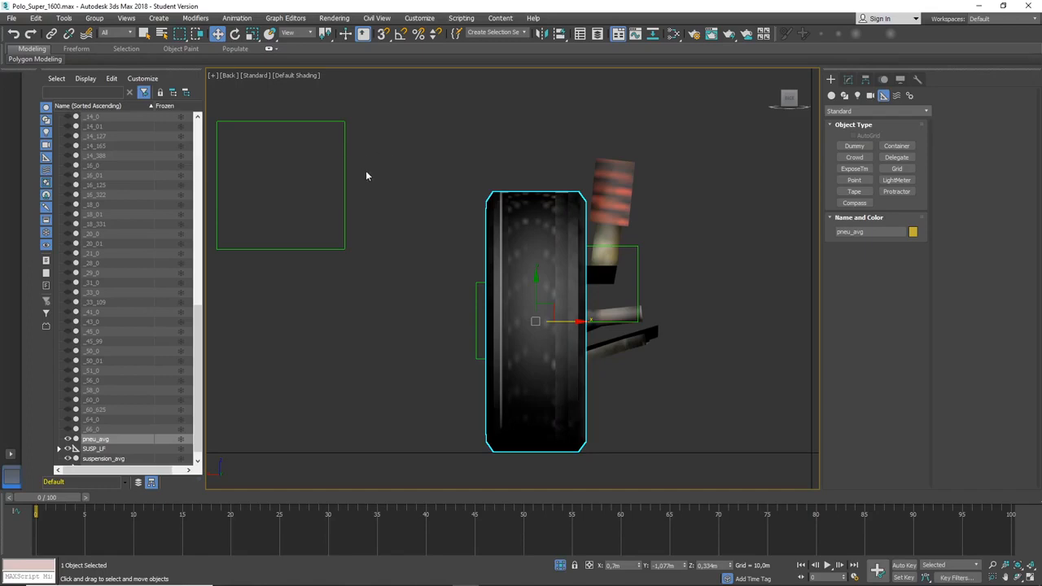
{"action": "left_click", "coordinate": [345, 164]}
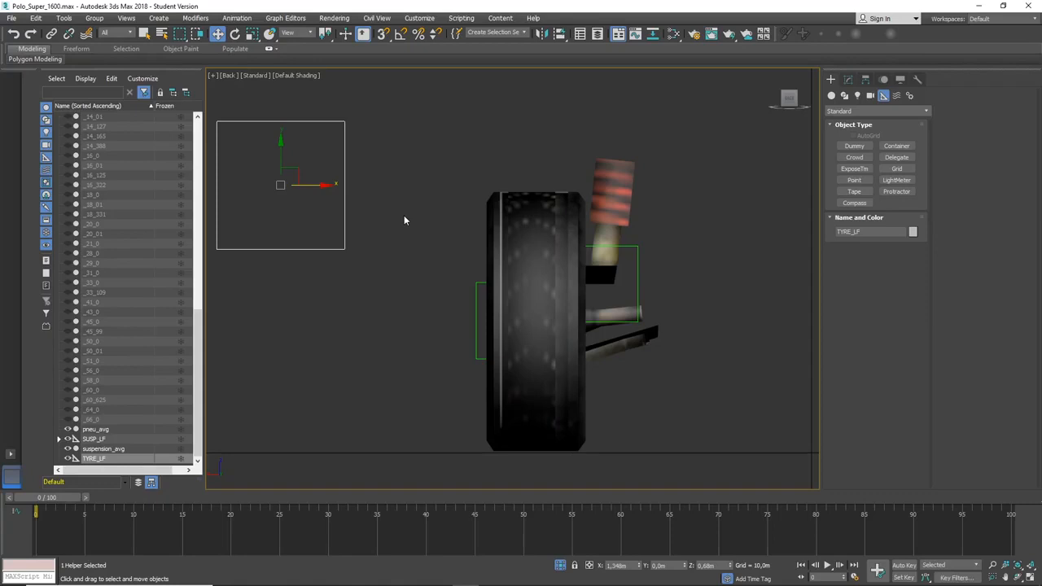
{"action": "key", "text": "alt+a"}
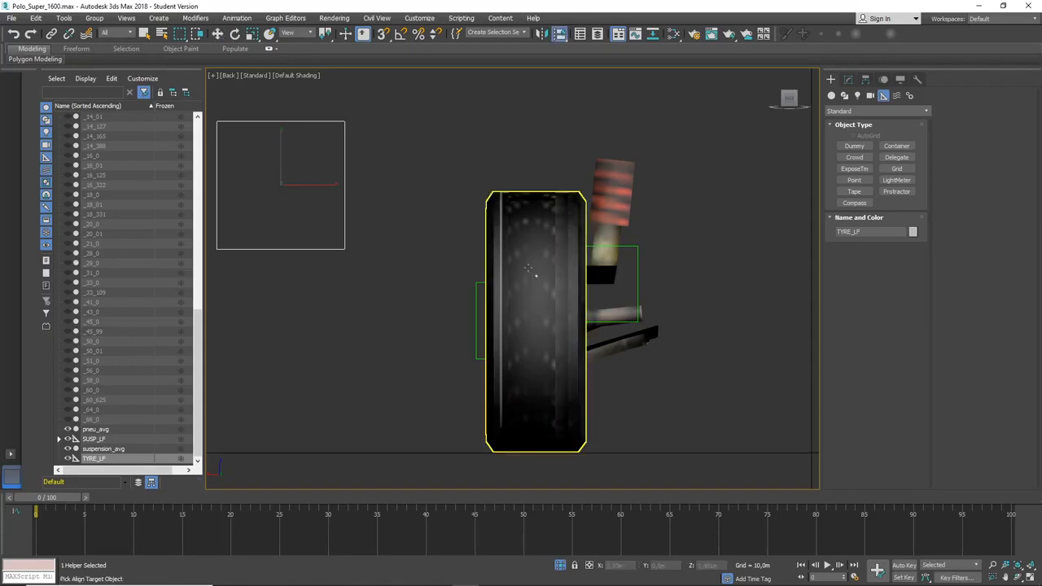
{"action": "left_click", "coordinate": [530, 268]}
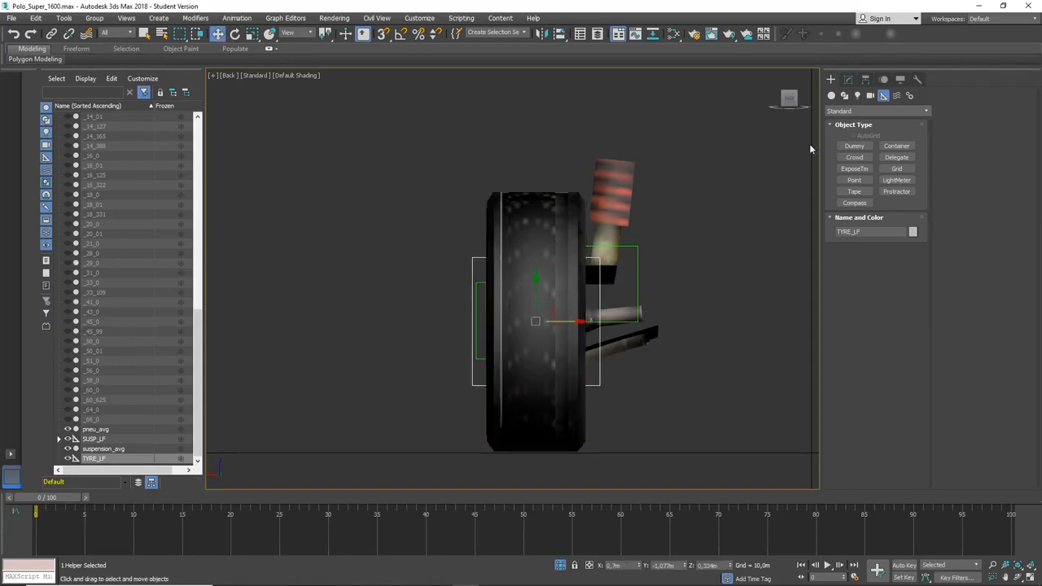
Compare the pivot orientation of the TYRE_LF dummy with that of pneu_avg.
{"action": "left_click", "coordinate": [866, 79]}
{"action": "left_click", "coordinate": [877, 154]}
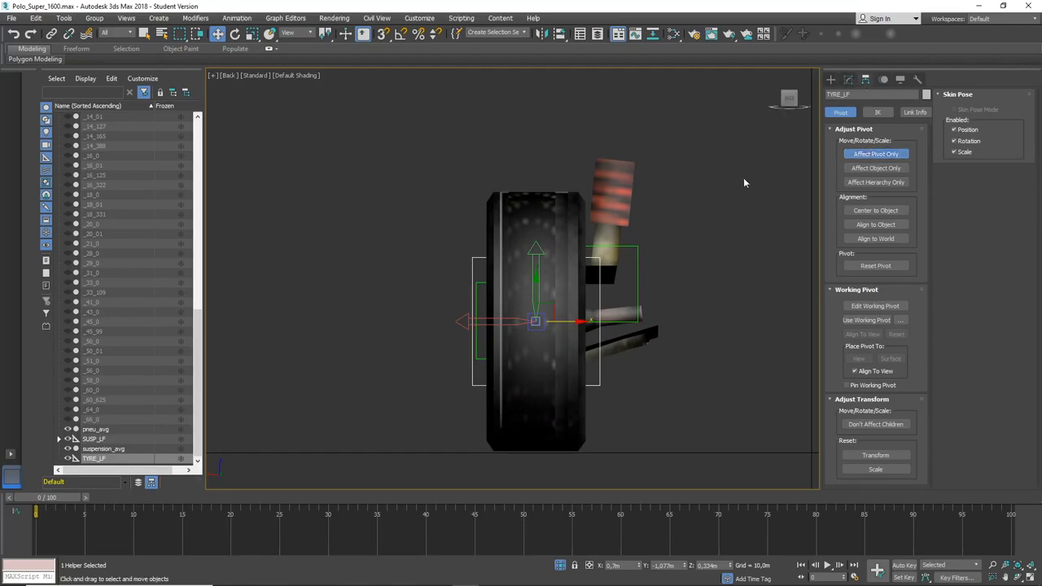
{"action": "key", "text": "e"}
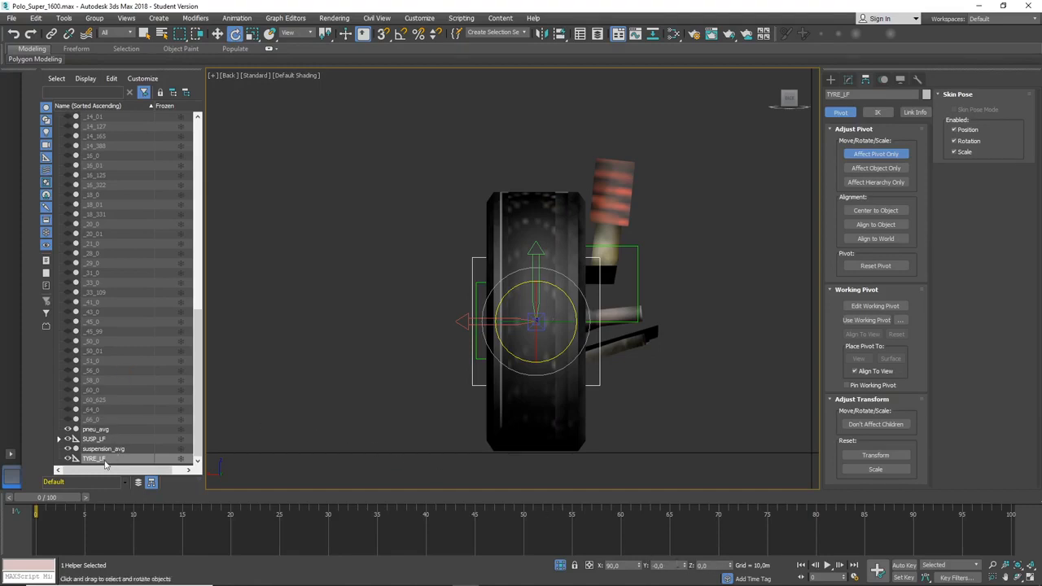
{"action": "left_click", "coordinate": [95, 430]}
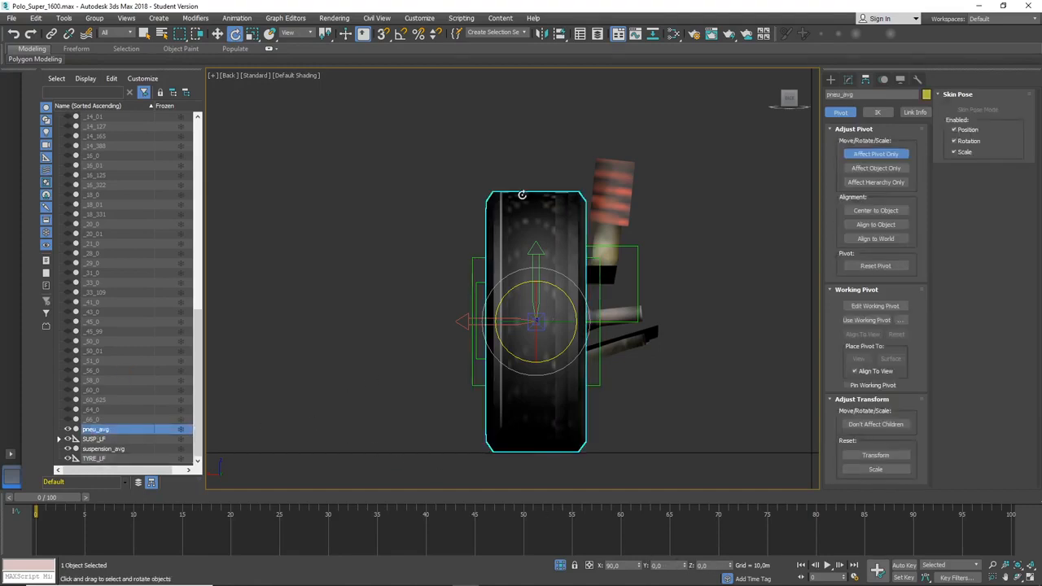
{"action": "left_click", "coordinate": [101, 460]}
{"action": "left_click", "coordinate": [105, 432]}
Parent TYRE_LF under WHEEL_LF in the SUSP_LF hierarchy and nest pneu_avg under TYRE_LF.
{"action": "left_click", "coordinate": [59, 439]}
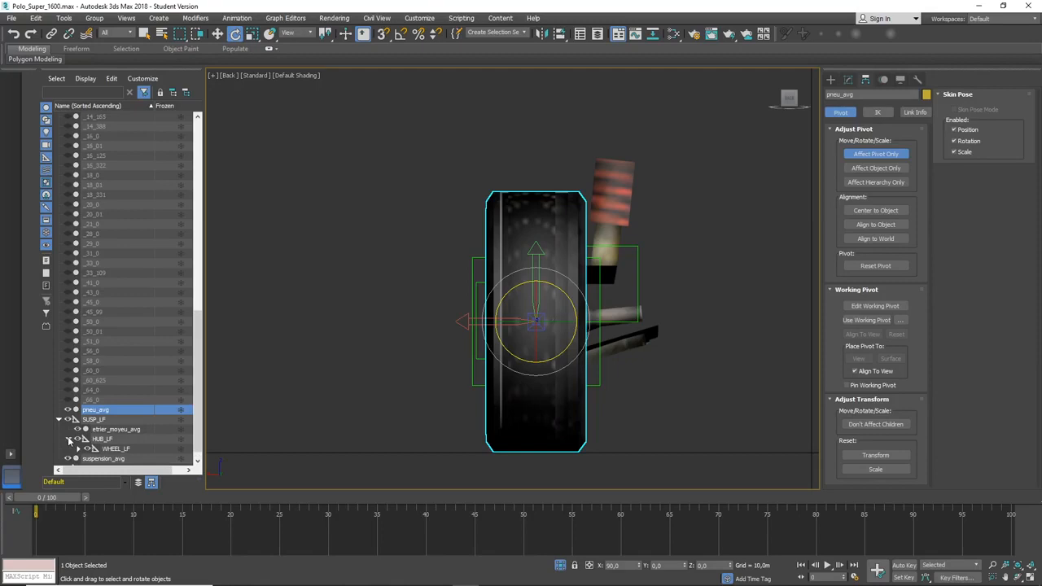
{"action": "left_click", "coordinate": [69, 439]}
{"action": "left_click", "coordinate": [78, 439]}
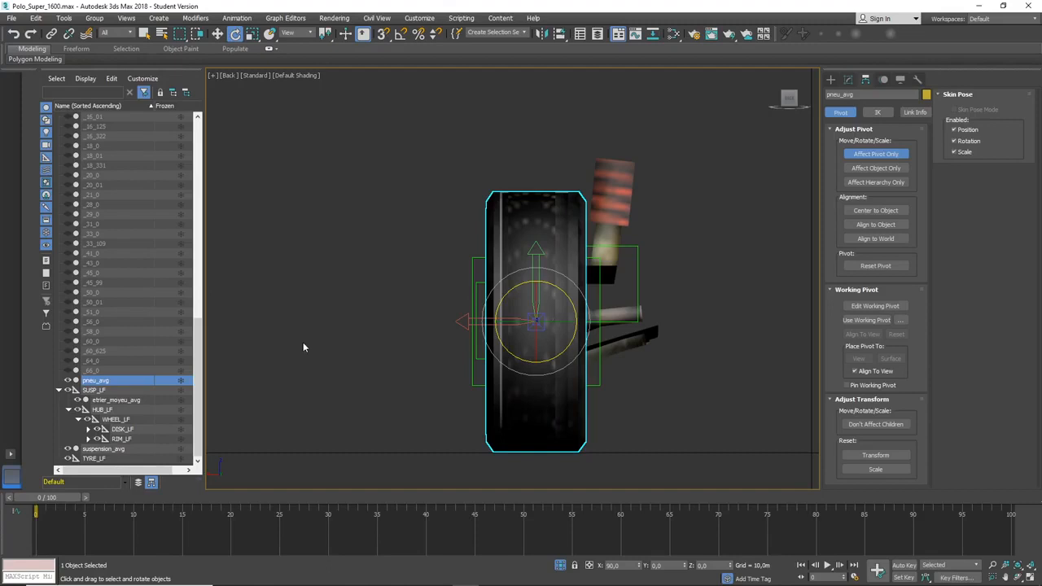
{"action": "left_click", "coordinate": [831, 79]}
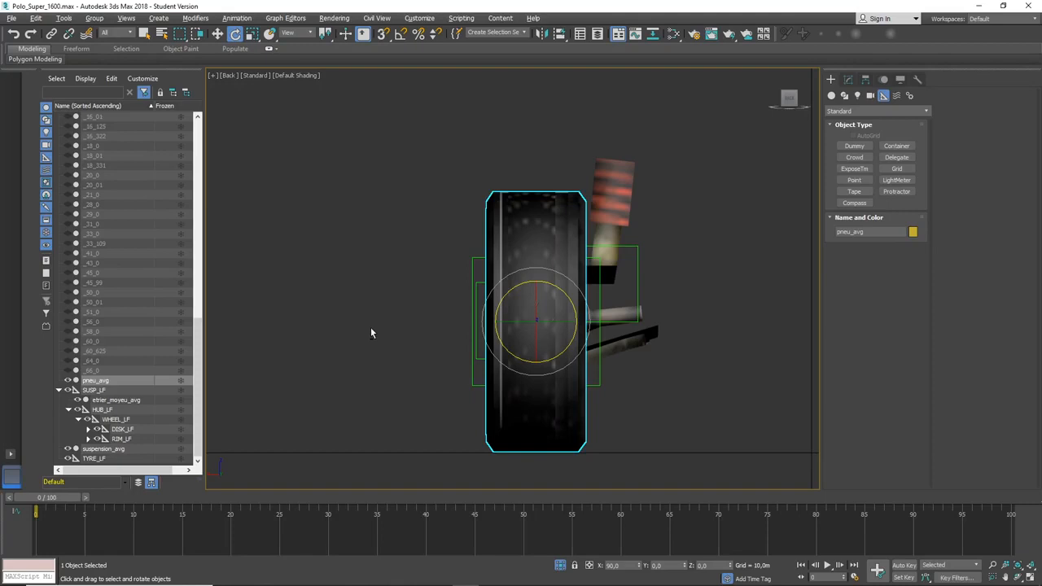
{"action": "middle_click_drag", "start_coordinate": [370, 332], "coordinate": [321, 262], "text": "alt"}
{"action": "scroll", "coordinate": [302, 352], "scroll_direction": "down", "scroll_amount": 5}
{"action": "scroll", "coordinate": [303, 351], "scroll_direction": "up", "scroll_amount": 4}
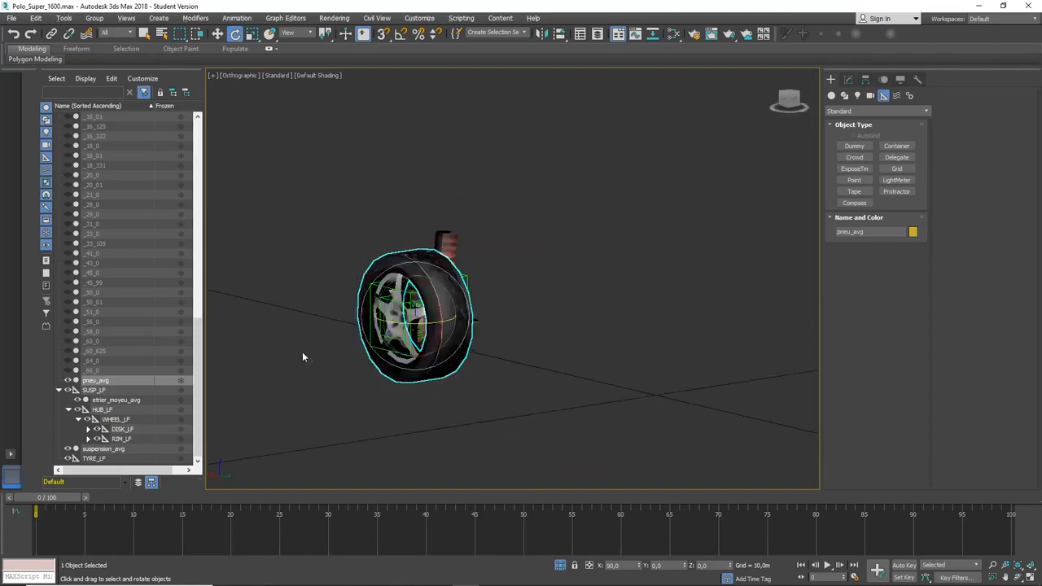
{"action": "left_click", "coordinate": [94, 458]}
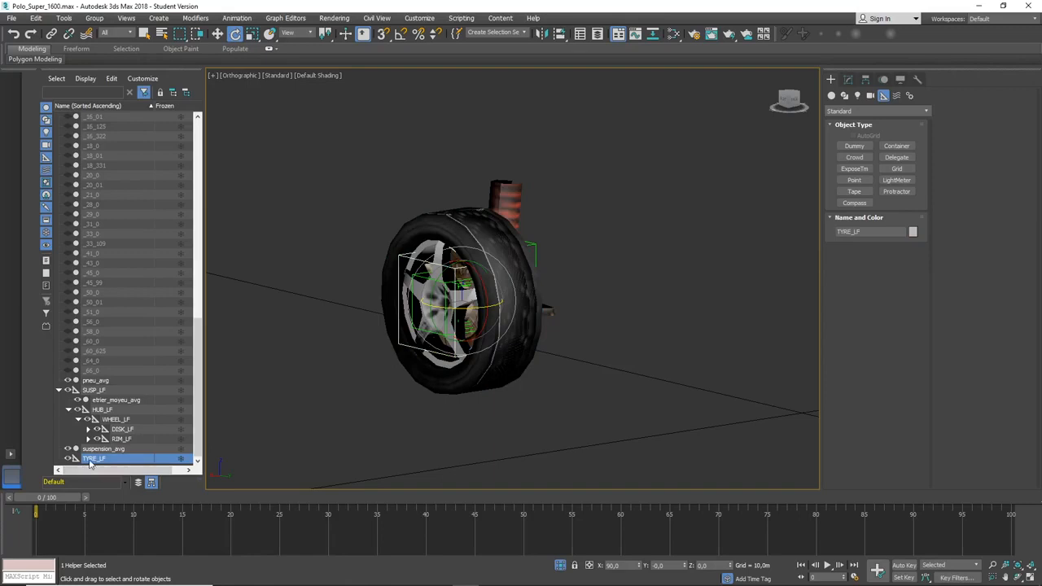
{"action": "left_click_drag", "start_coordinate": [89, 462], "coordinate": [114, 423]}
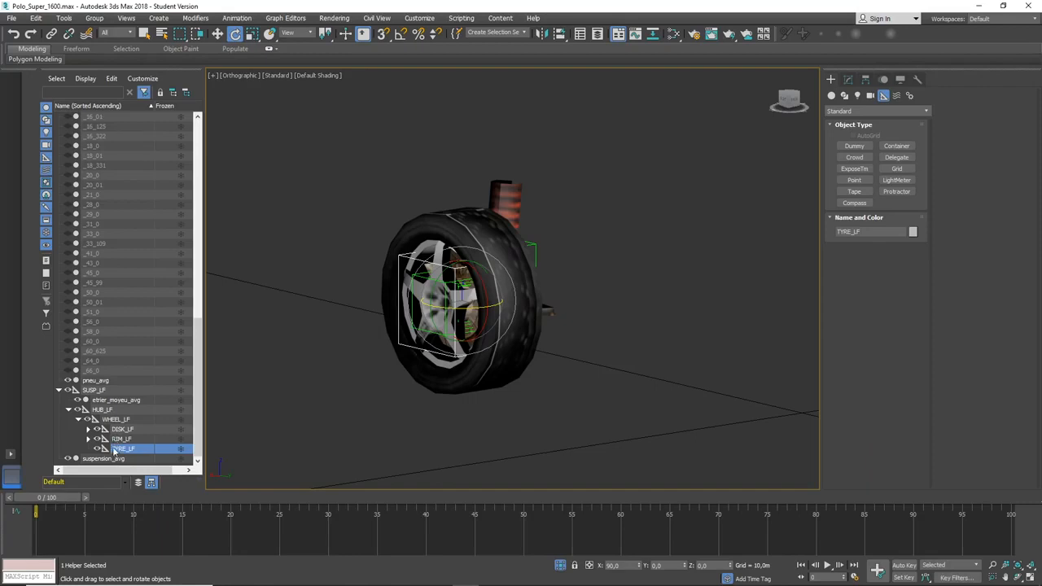
{"action": "left_click_drag", "start_coordinate": [102, 381], "coordinate": [126, 451]}
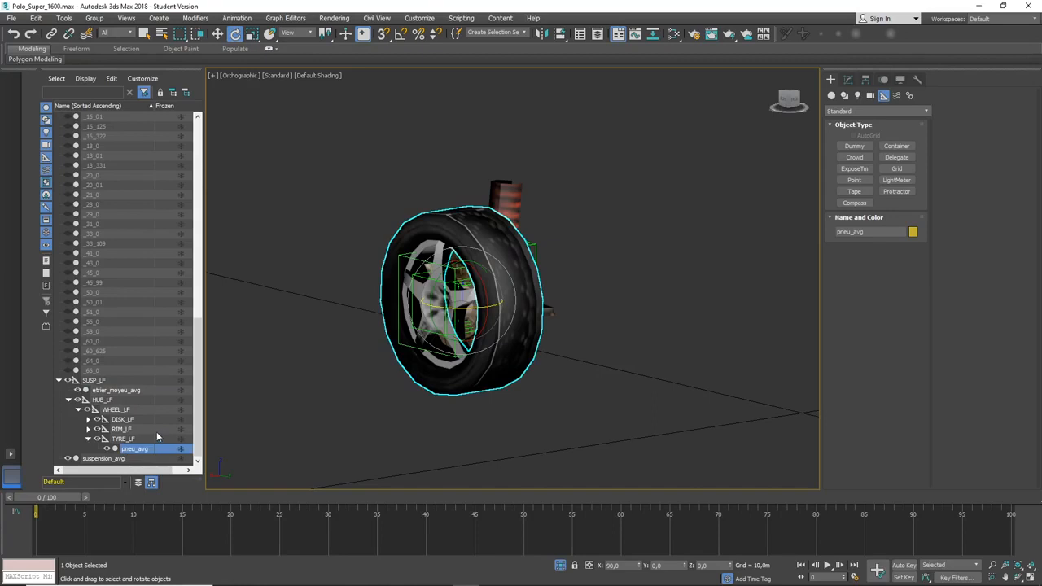
Expand DISK_LF and RIM_LF and go through the SUSP_LF hierarchy, checking each dummy and its place in the tree.
{"action": "left_click", "coordinate": [88, 430]}
{"action": "left_click", "coordinate": [88, 419]}
{"action": "scroll", "coordinate": [126, 409], "scroll_direction": "down", "scroll_amount": 1}
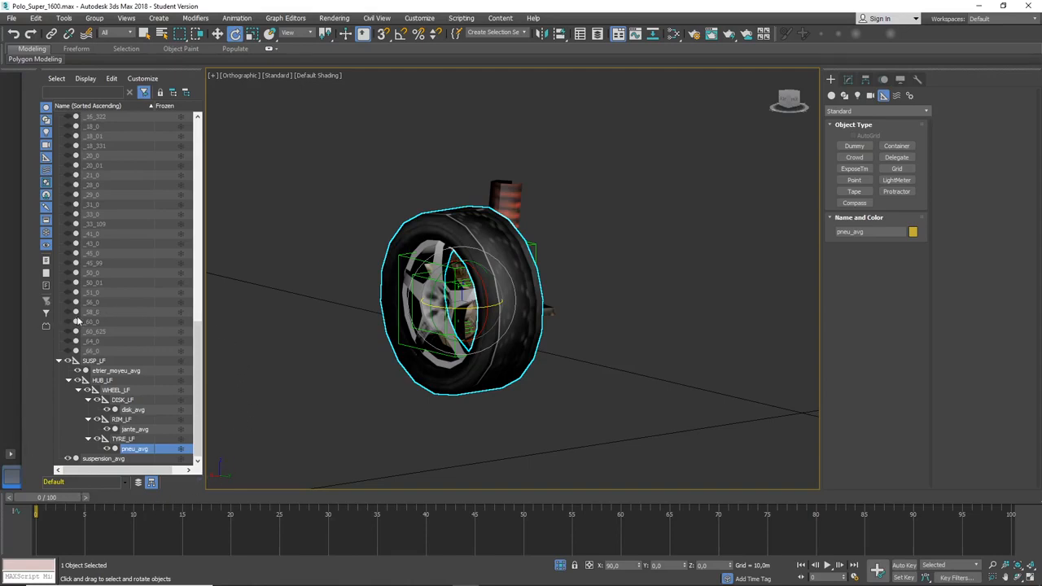
{"action": "left_click", "coordinate": [92, 362]}
{"action": "left_click", "coordinate": [112, 371]}
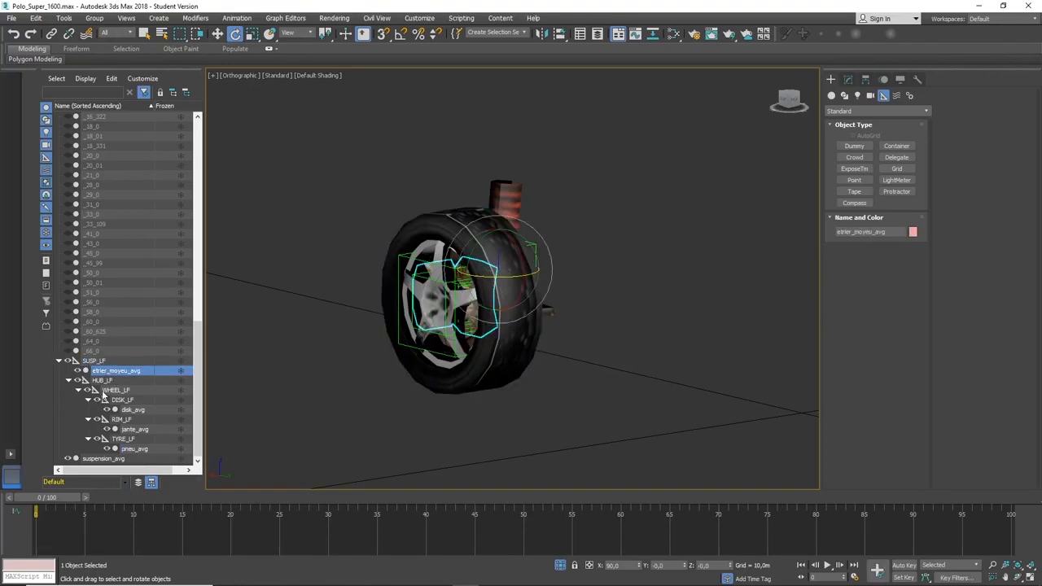
{"action": "left_click", "coordinate": [103, 380]}
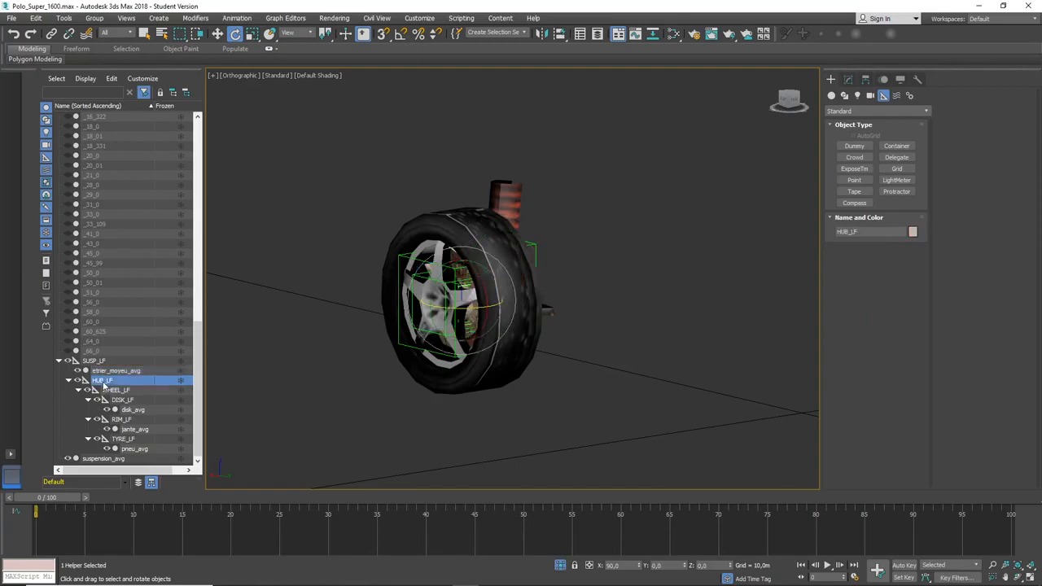
{"action": "left_click", "coordinate": [108, 391]}
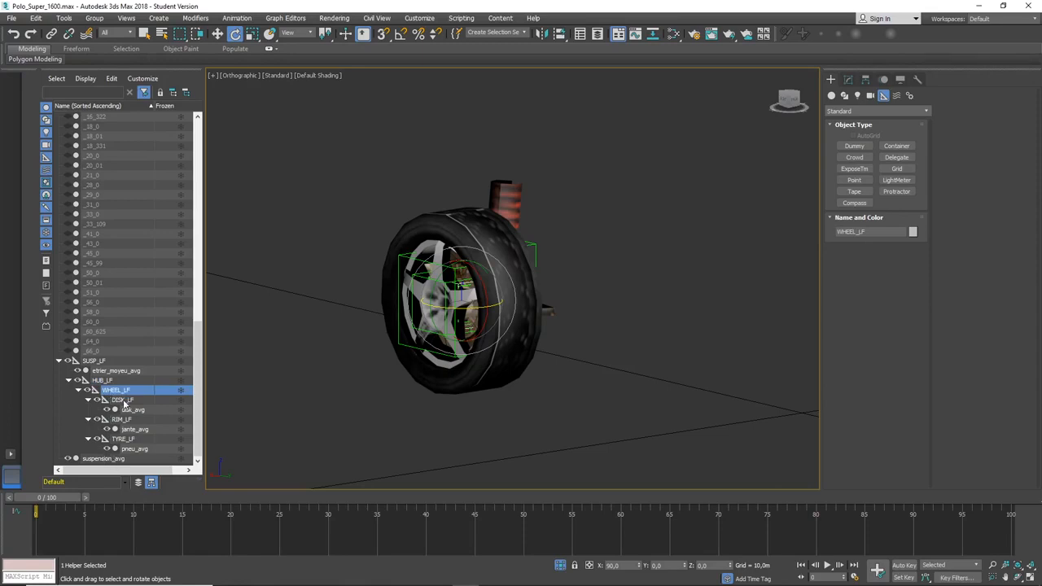
{"action": "left_click", "coordinate": [122, 400]}
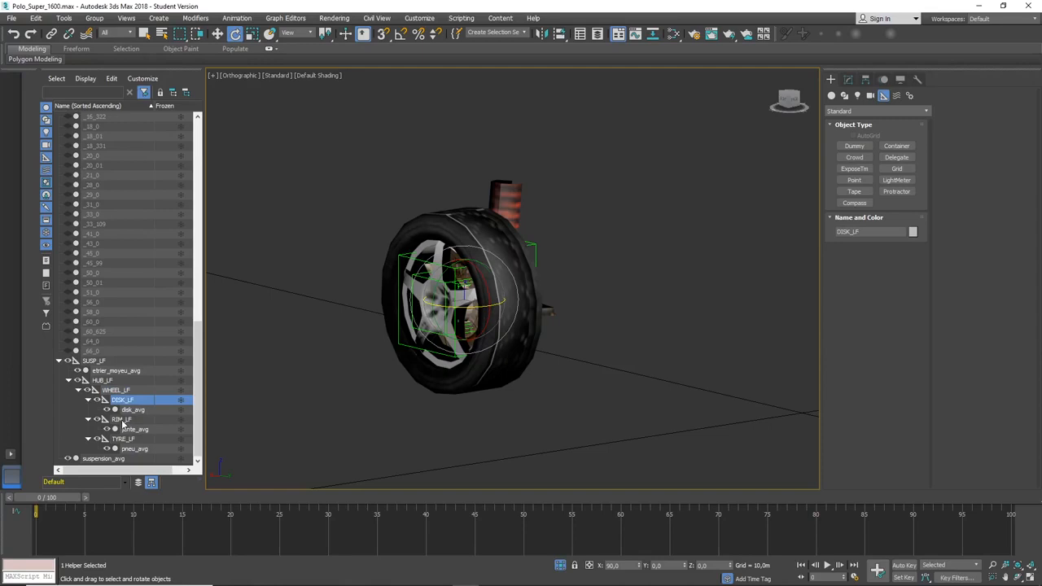
{"action": "left_click", "coordinate": [122, 419]}
{"action": "left_click", "coordinate": [123, 439]}
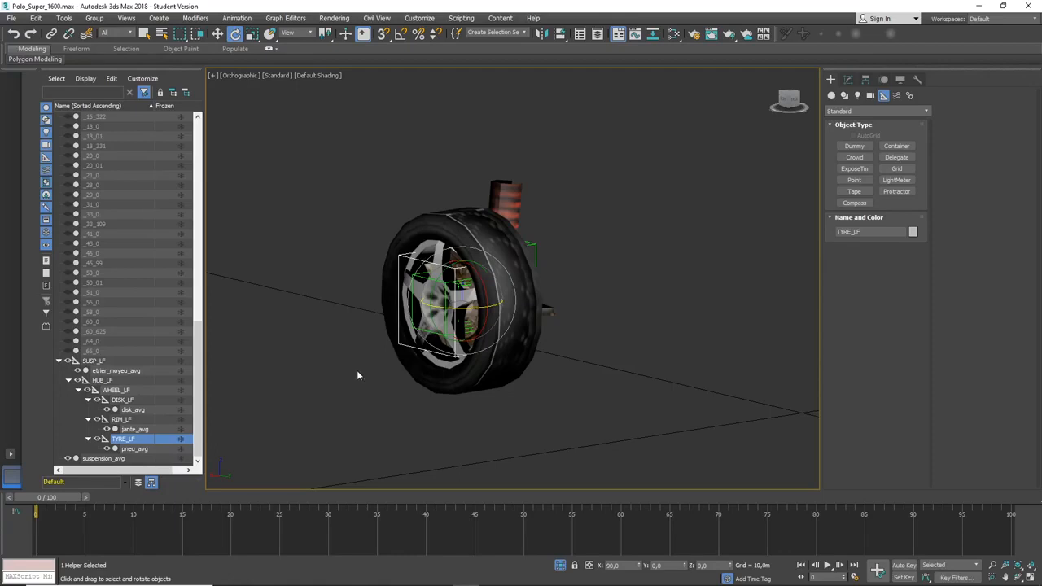
Select the whole branch from SUSP_LF to pneu_avg to show its extent, and clear the selection.
{"action": "left_click", "coordinate": [102, 362]}
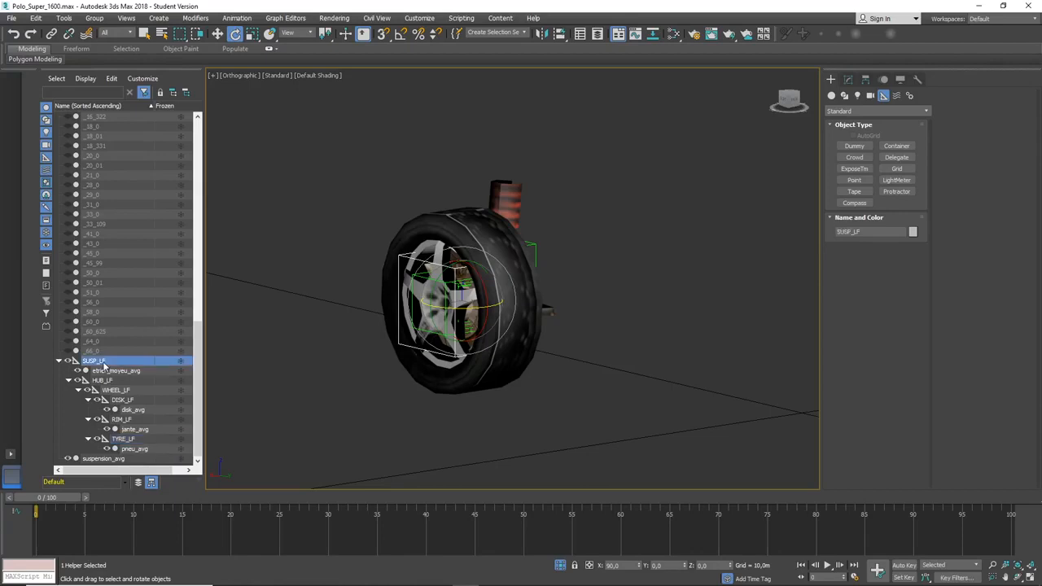
{"action": "left_click", "coordinate": [129, 451], "text": "shift"}
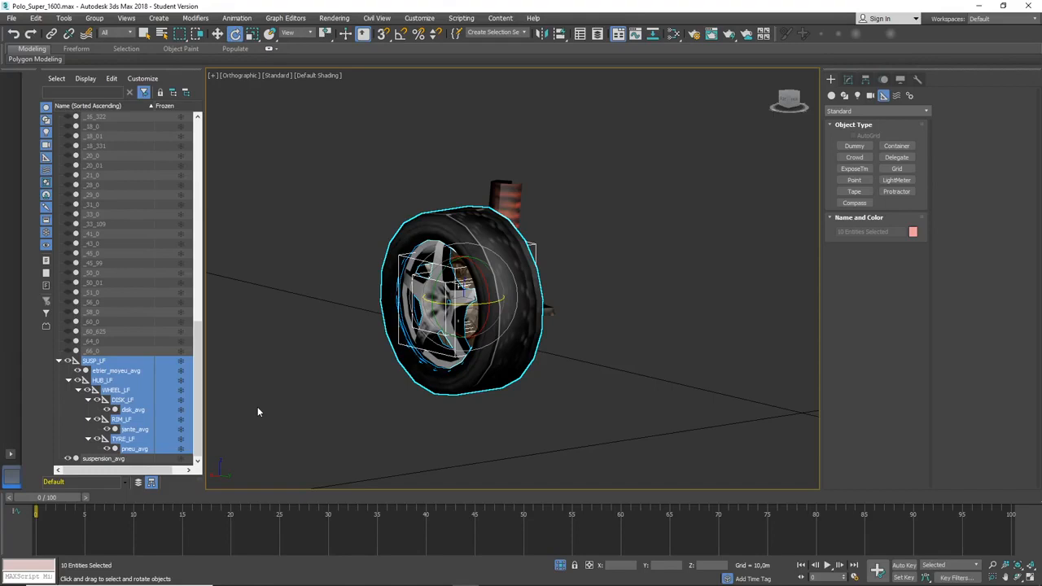
{"action": "left_click", "coordinate": [669, 295]}
Show the Reset XForm utility for the pneu_avg tyre and deselect everything.
{"action": "left_click", "coordinate": [534, 294]}
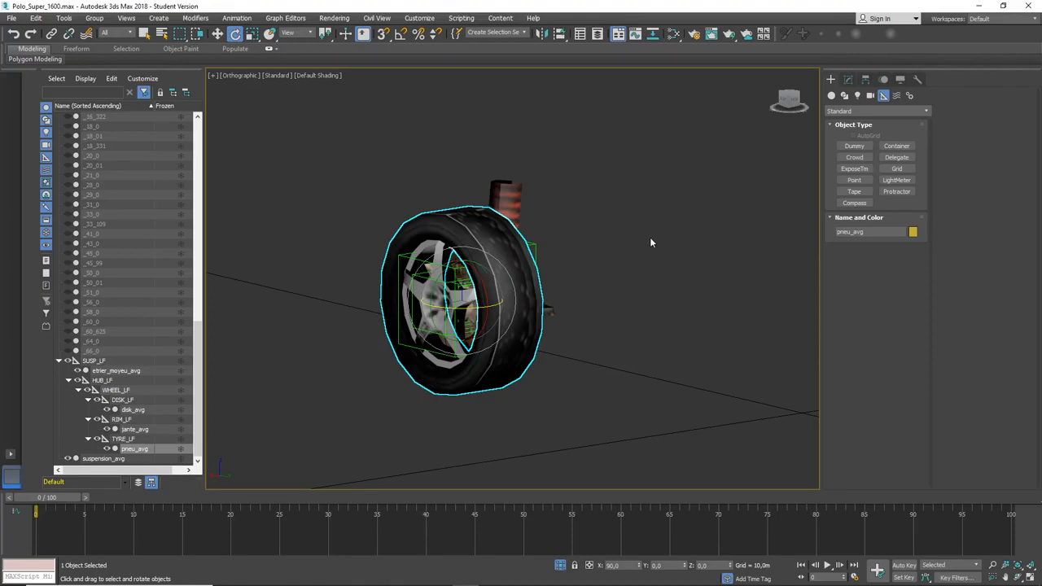
{"action": "left_click", "coordinate": [633, 219]}
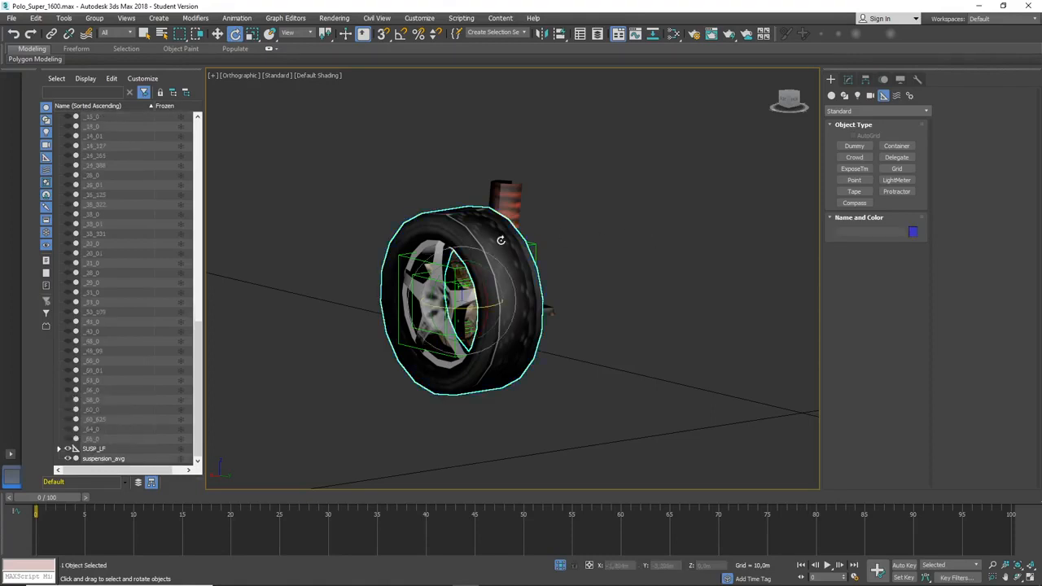
{"action": "left_click", "coordinate": [500, 241]}
{"action": "left_click", "coordinate": [918, 79]}
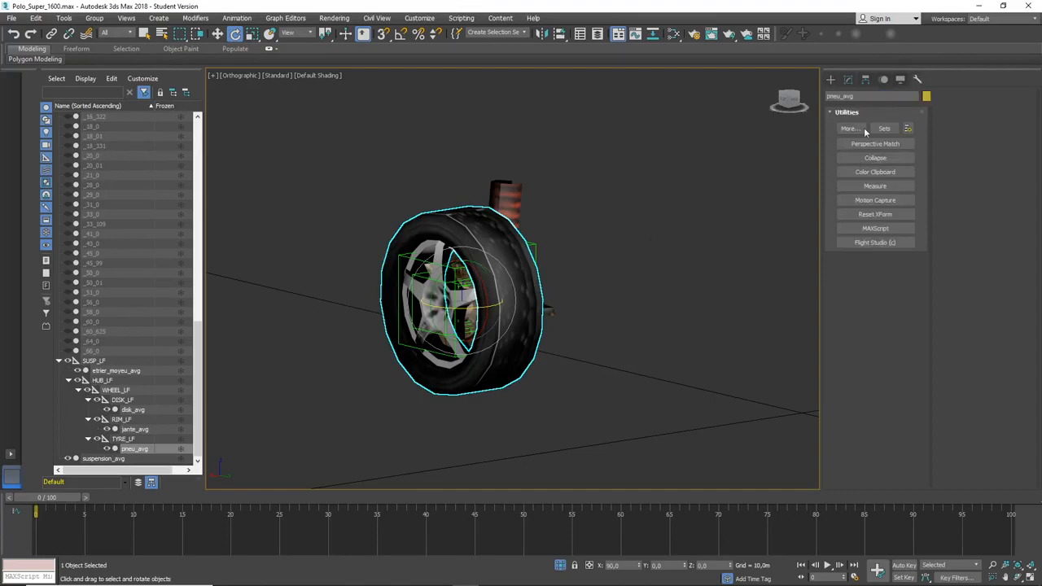
{"action": "left_click", "coordinate": [873, 216]}
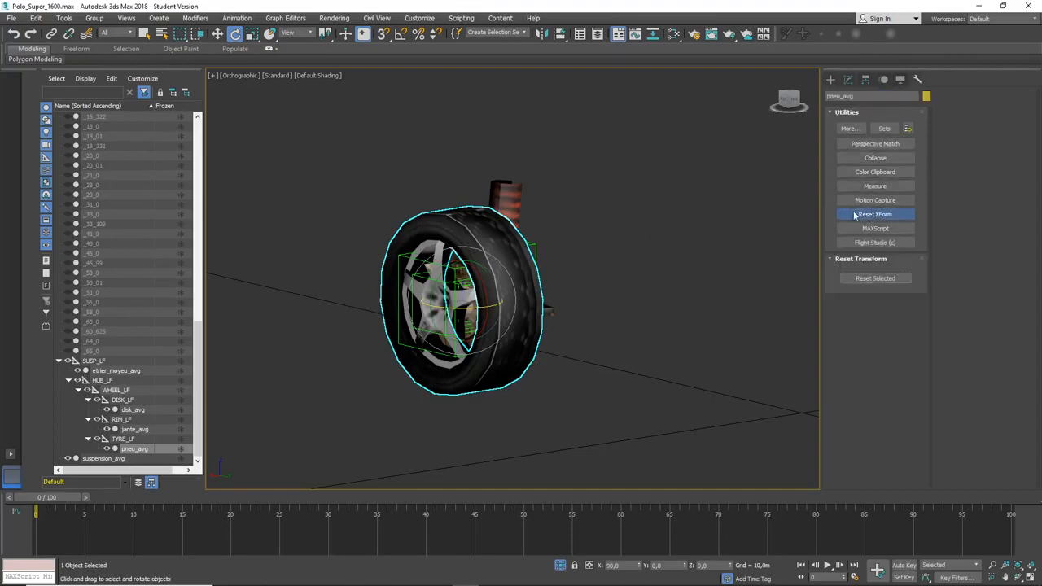
{"action": "left_click", "coordinate": [875, 279]}
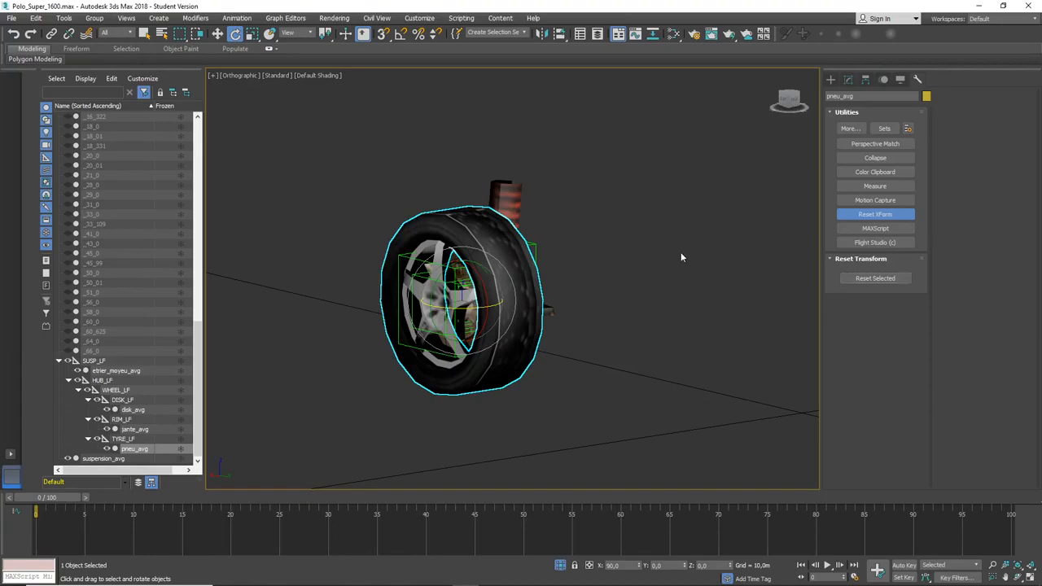
{"action": "left_click", "coordinate": [663, 288]}
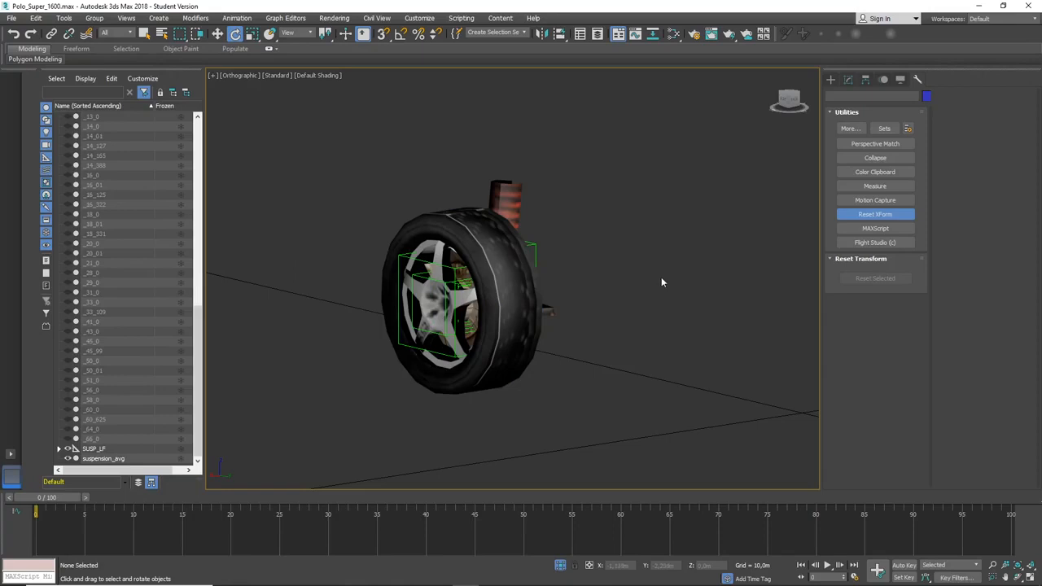